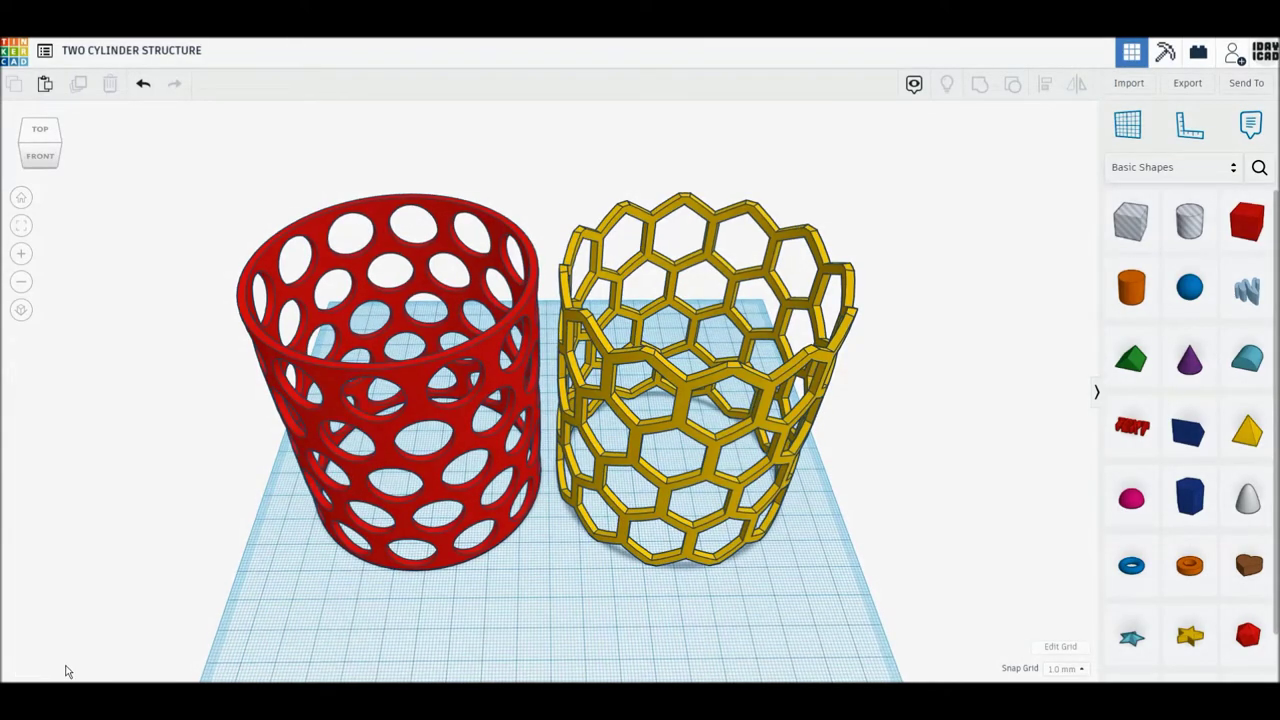
- Orbit around the finished red and yellow lattice tubes, return to Home view, and zoom in
mouse_move(158, 675)
right_mouse_down()
mouse_move(894, 651)
mouse_move(509, 639)
right_mouse_up()
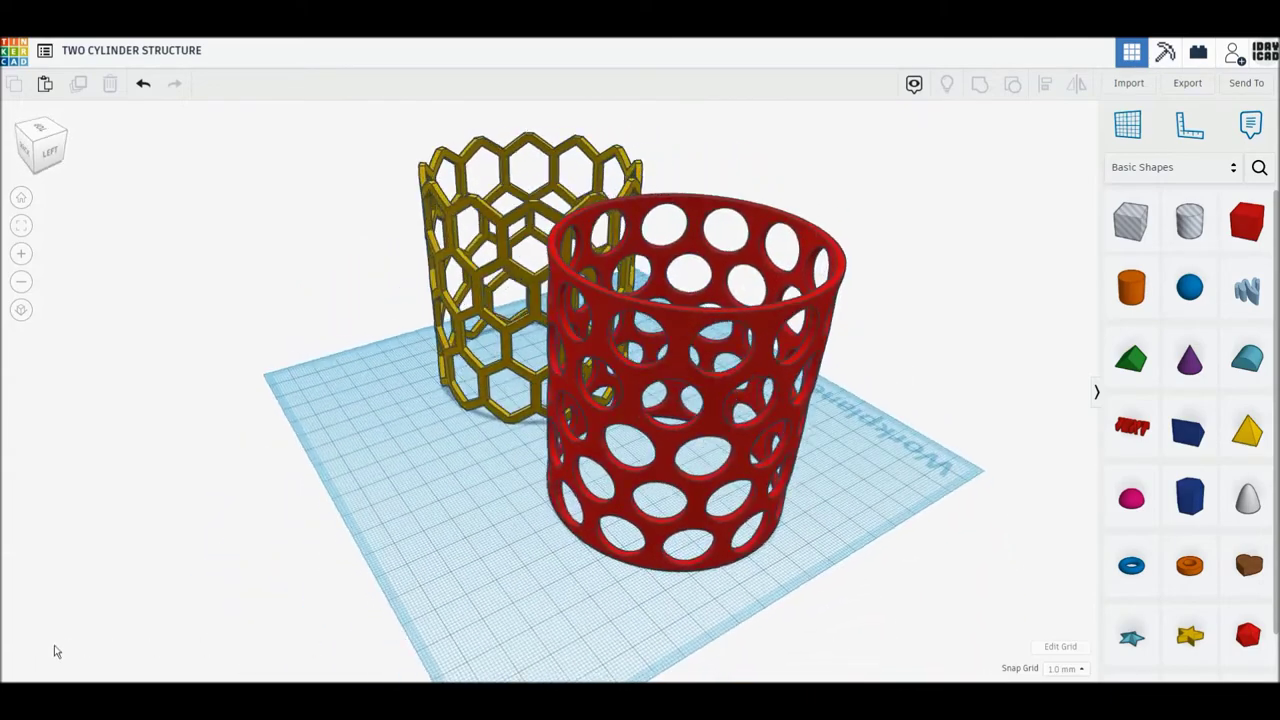
mouse_move(180, 651)
right_mouse_down()
mouse_move(709, 654)
mouse_move(352, 651)
right_mouse_up()
right_click_drag(52, 655, 349, 655)
mouse_move(427, 652)
right_mouse_down()
mouse_move(586, 629)
mouse_move(786, 627)
right_mouse_up()
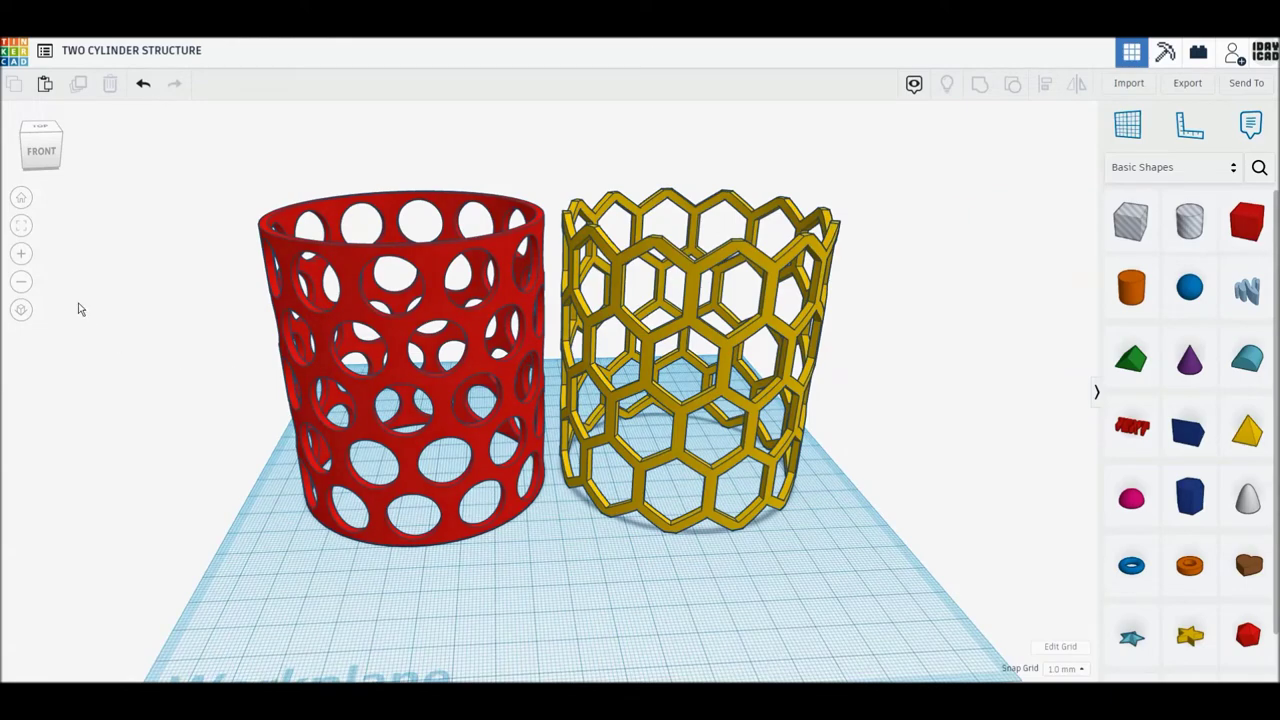
left_click(31, 203)
mouse_move(123, 408)
right_mouse_down()
mouse_move(123, 580)
mouse_move(123, 539)
right_mouse_up()
scroll(123, 580, "up", 3)
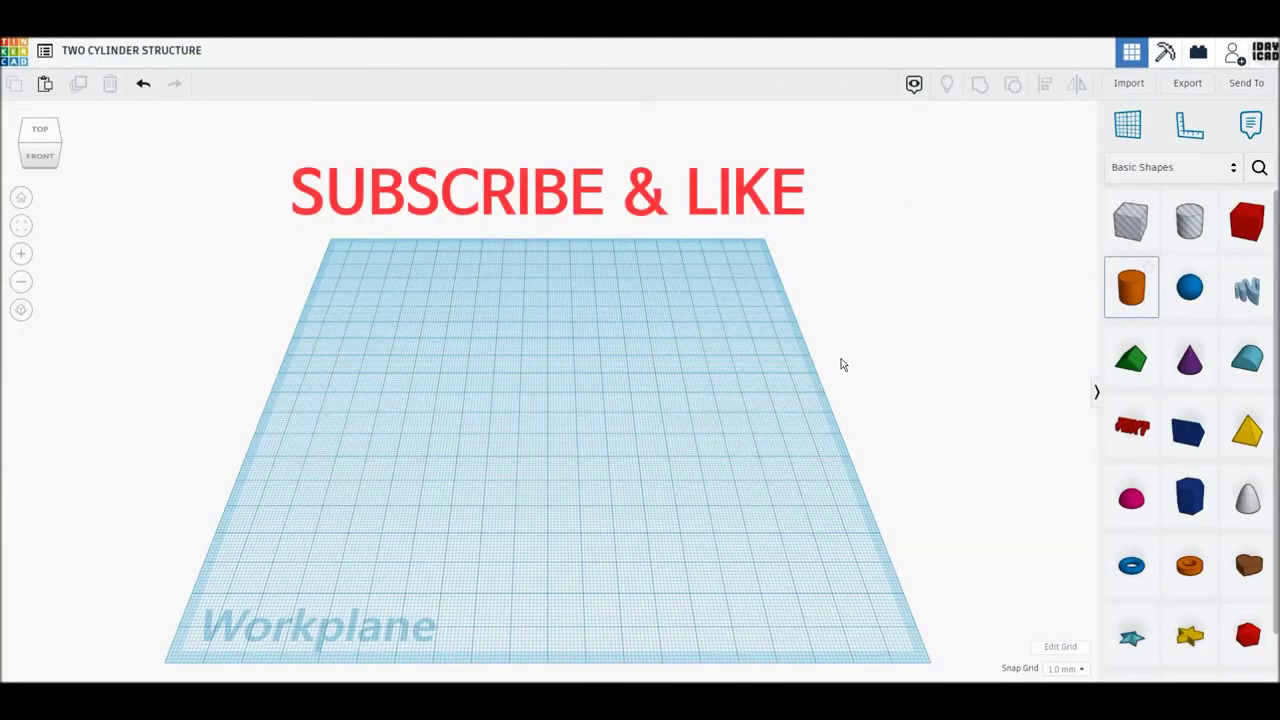
- Place a 64-sided cylinder sized 80×80×80 mm on the workplane
left_click(462, 474)
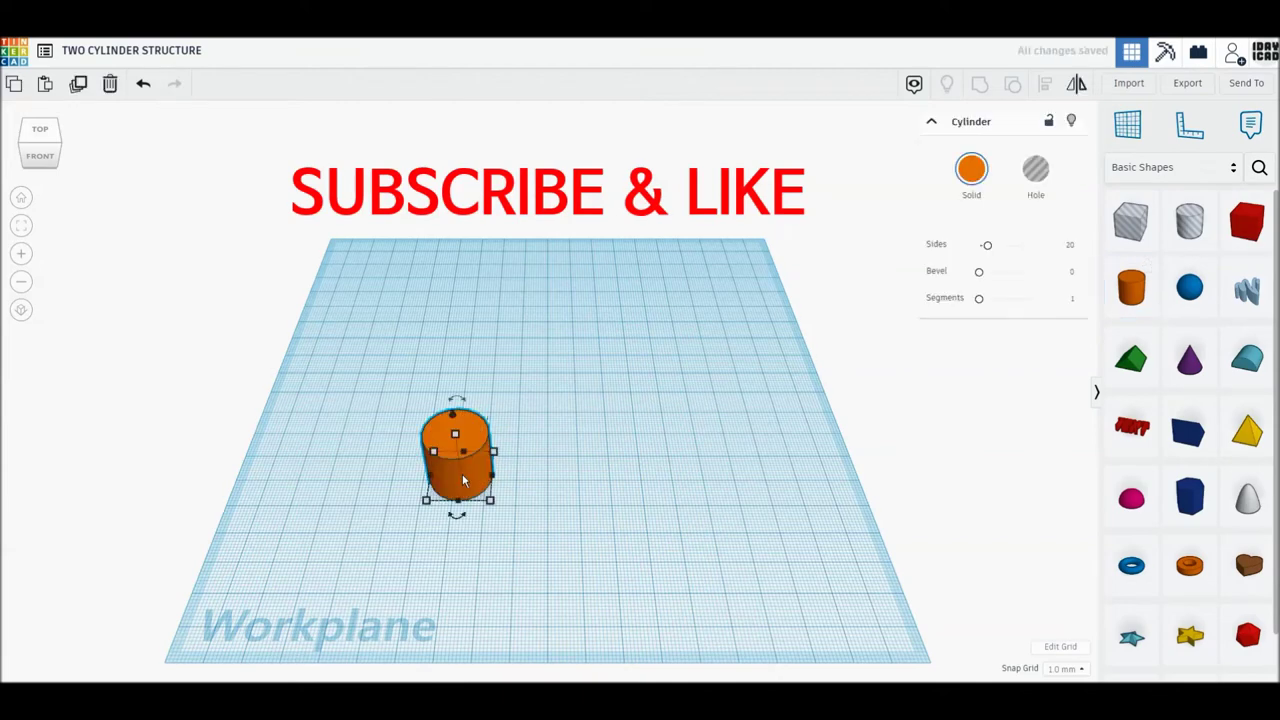
left_click_drag(988, 250, 1037, 245)
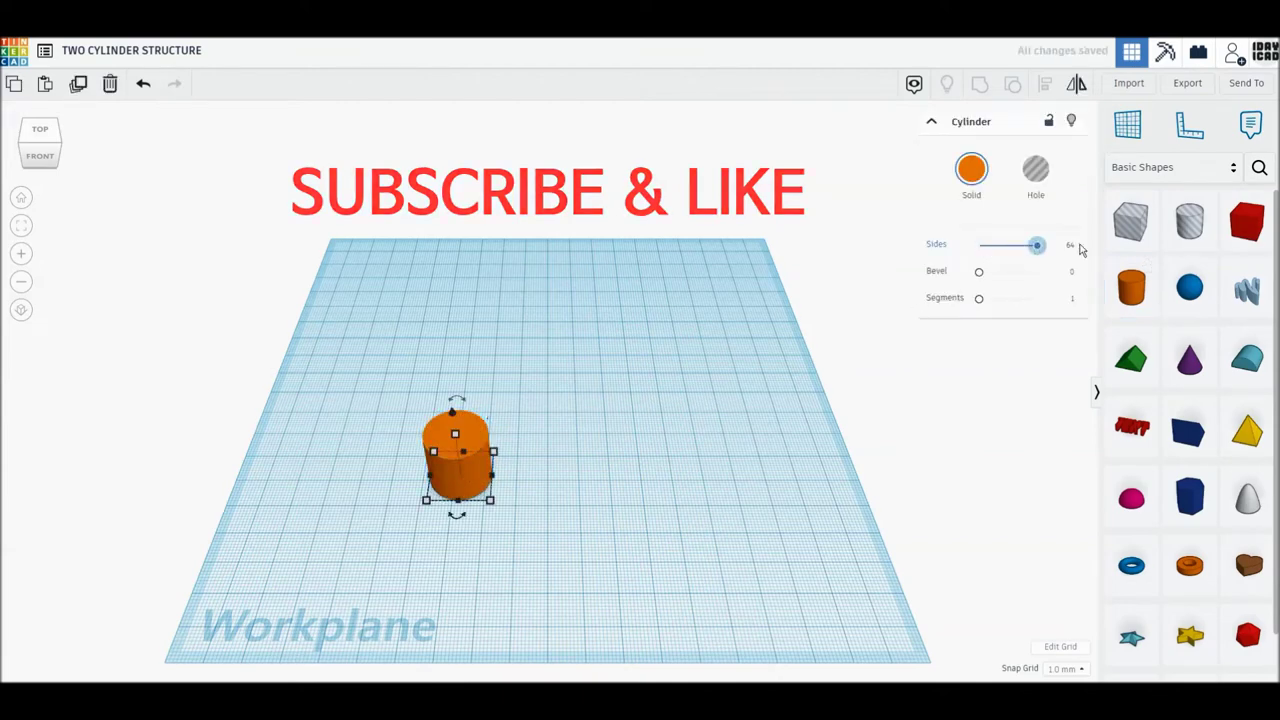
left_click(453, 560)
type("80")
key("Tab")
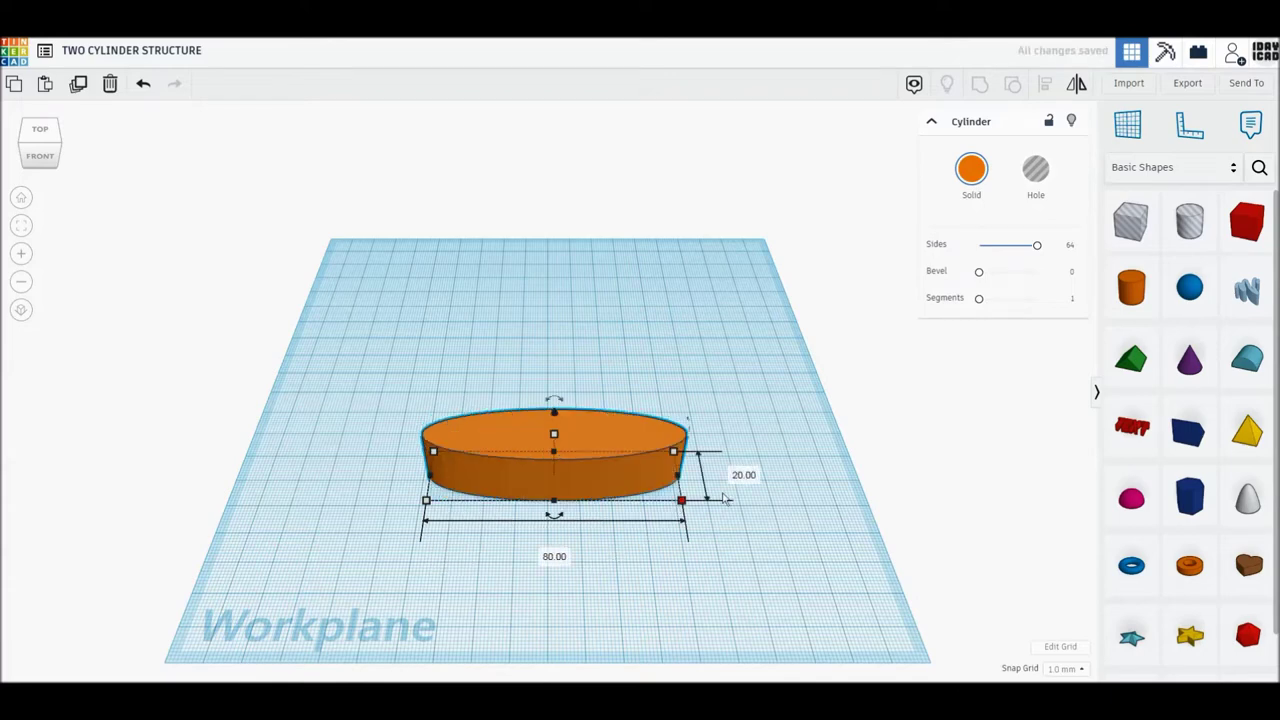
key("Return")
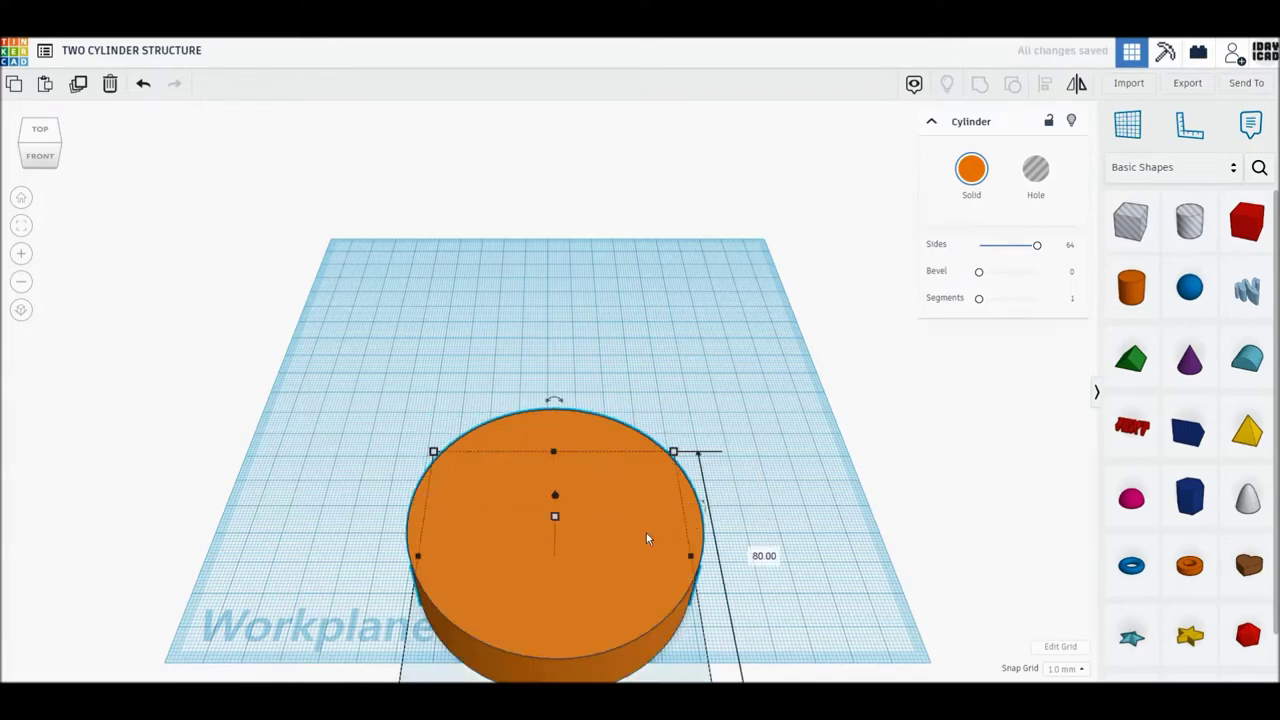
left_click_drag(610, 495, 552, 339)
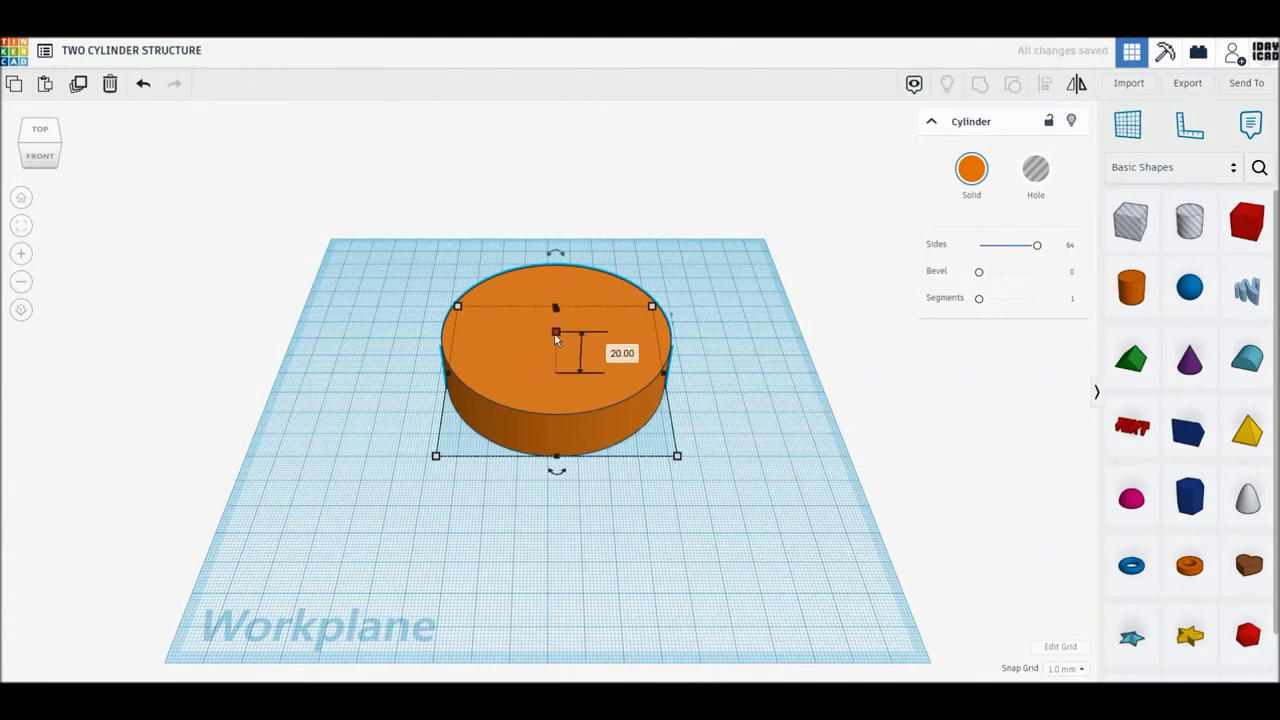
left_click(622, 354)
type("80")
key("Return")
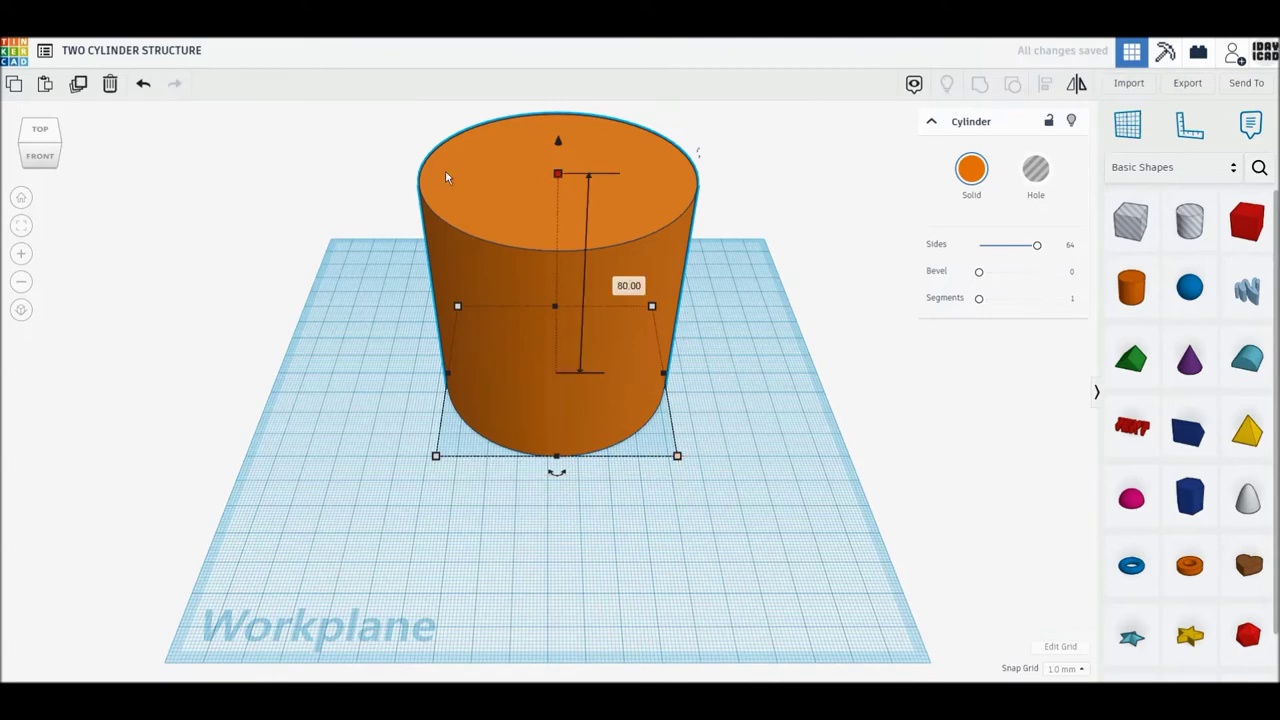
- Duplicate the cylinder, resize the copy to 76×76×76 mm, and make it a hole
left_click(80, 88)
left_click(294, 229)
left_click(528, 415)
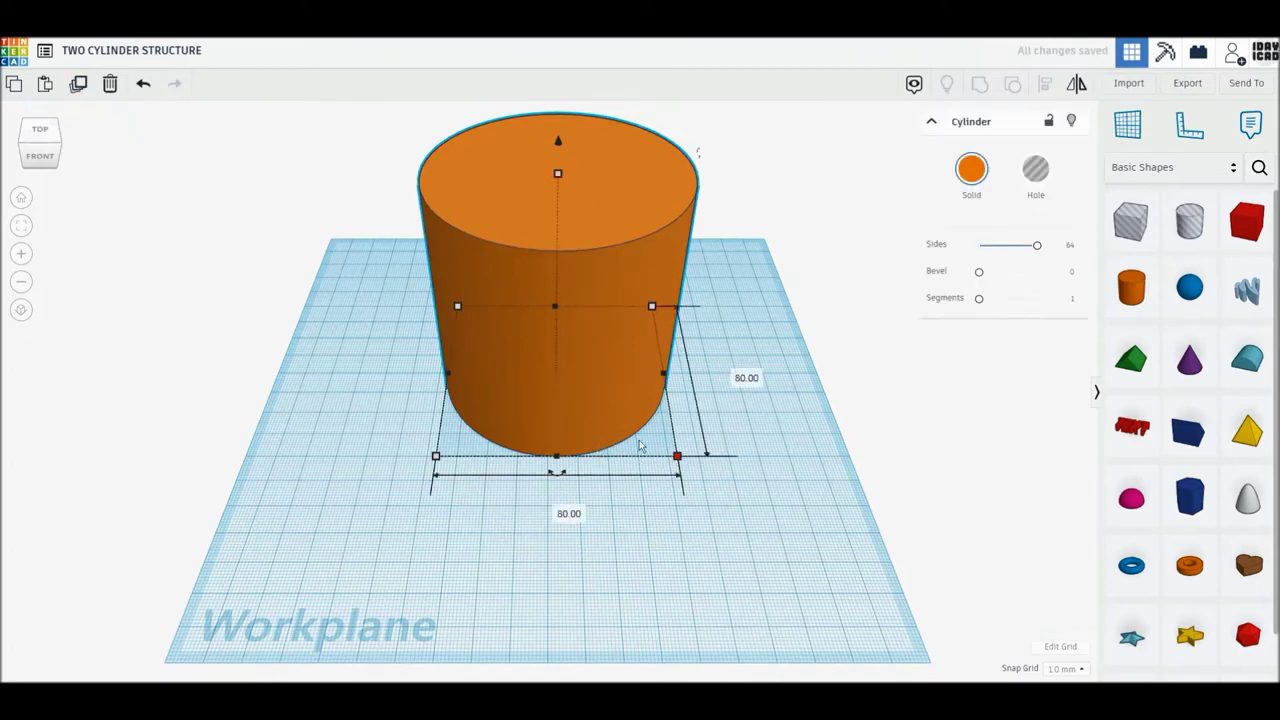
left_click_drag(640, 440, 716, 487)
left_click(640, 585)
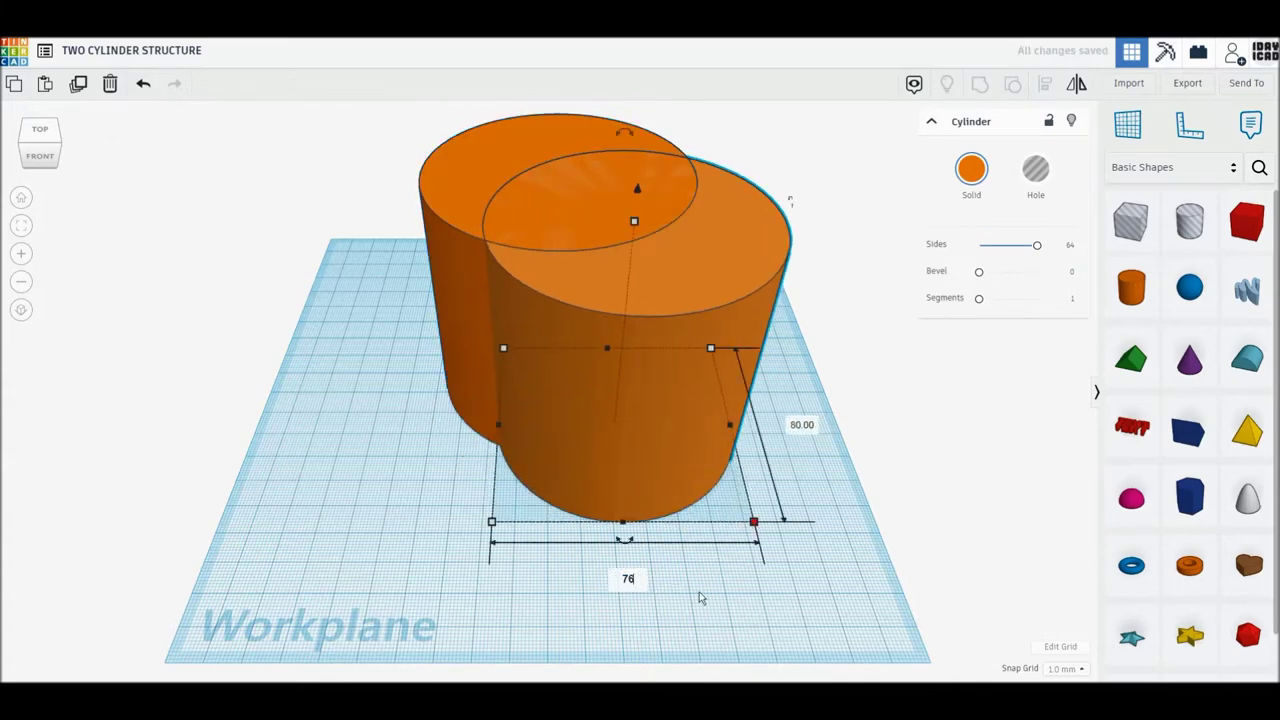
key("Return")
left_click(790, 424)
type("76")
key("Return")
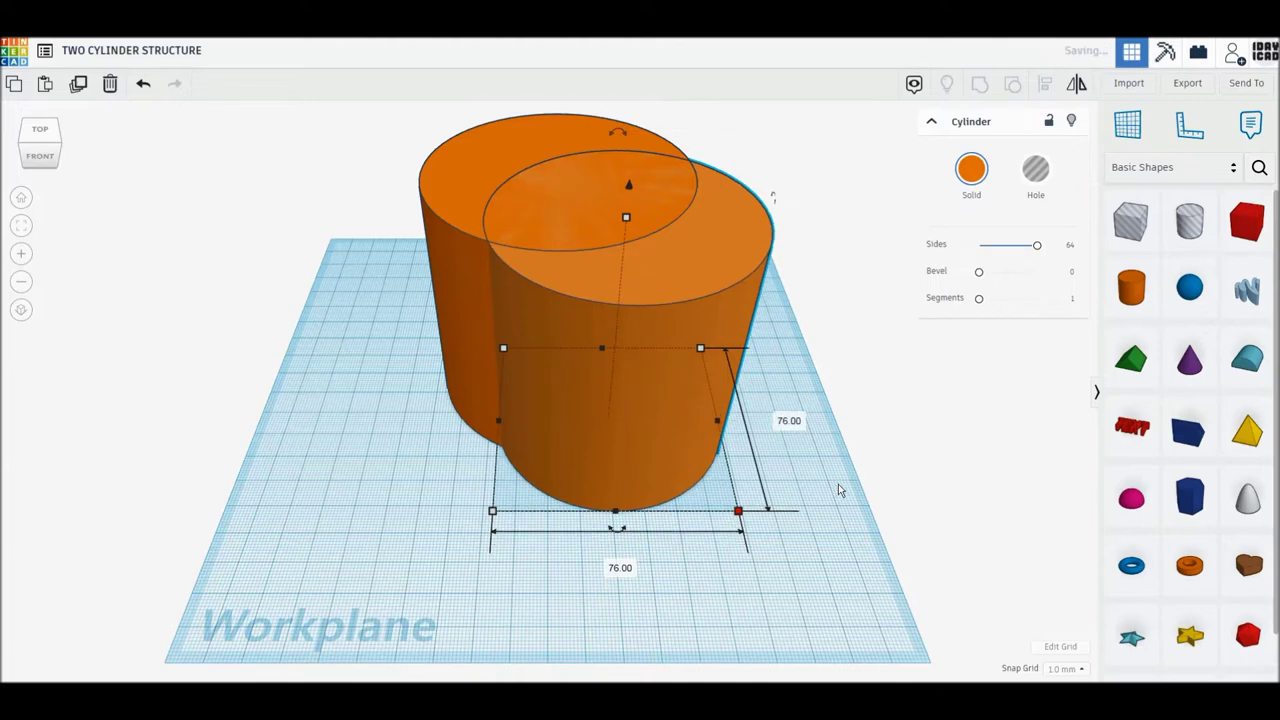
left_click(1033, 192)
left_click_drag(849, 588, 470, 277)
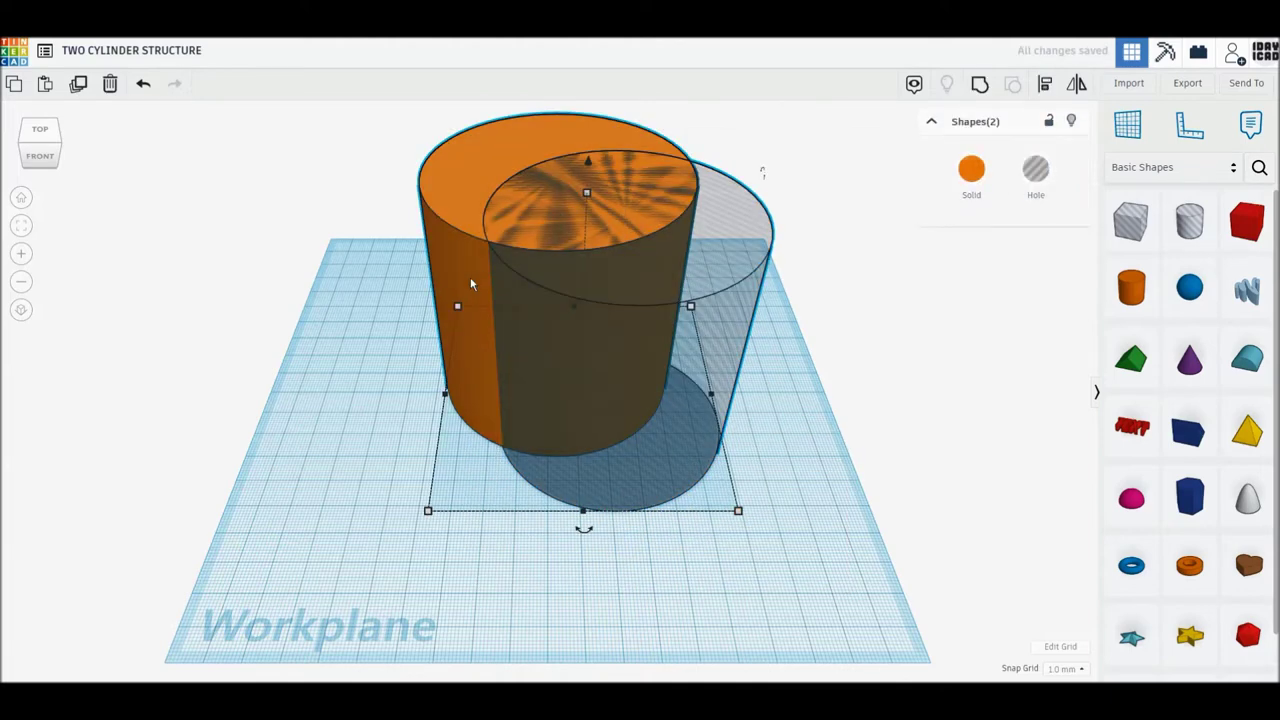
- Align the 80 mm cylinder and 76 mm hole concentrically, group them, and move the tube front-left
left_click(1043, 87)
left_click(584, 531)
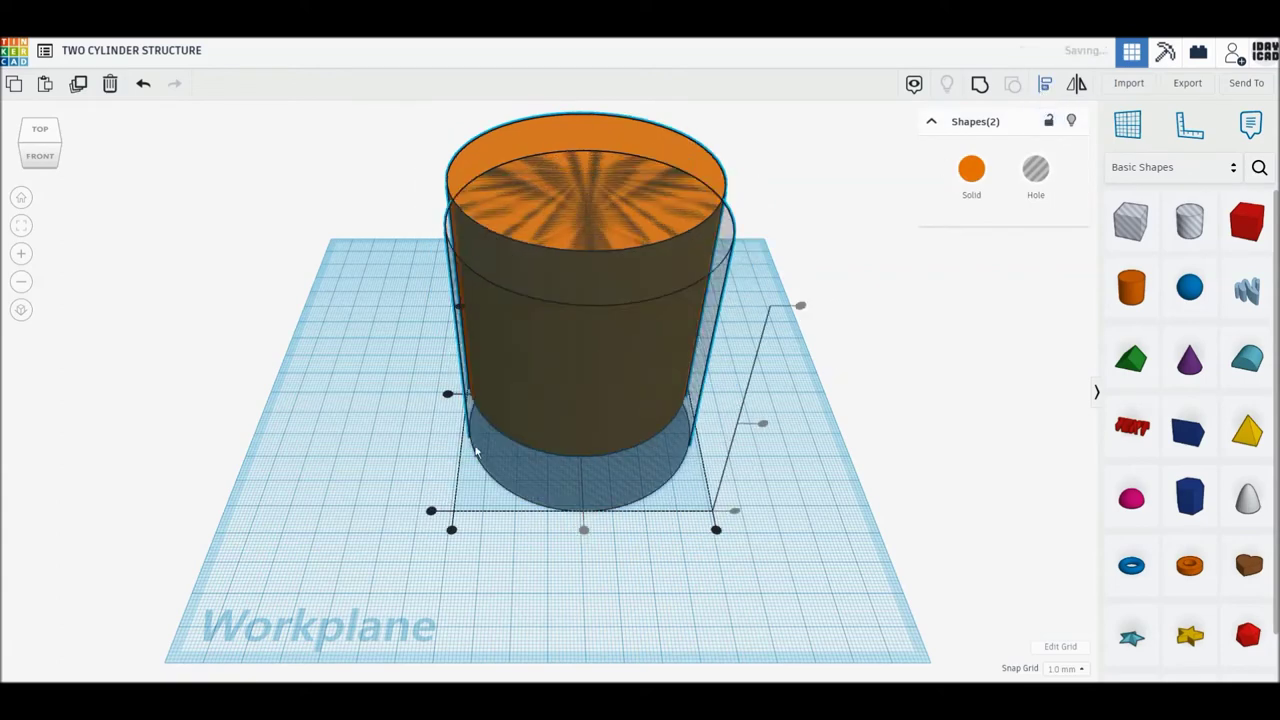
left_click(448, 395)
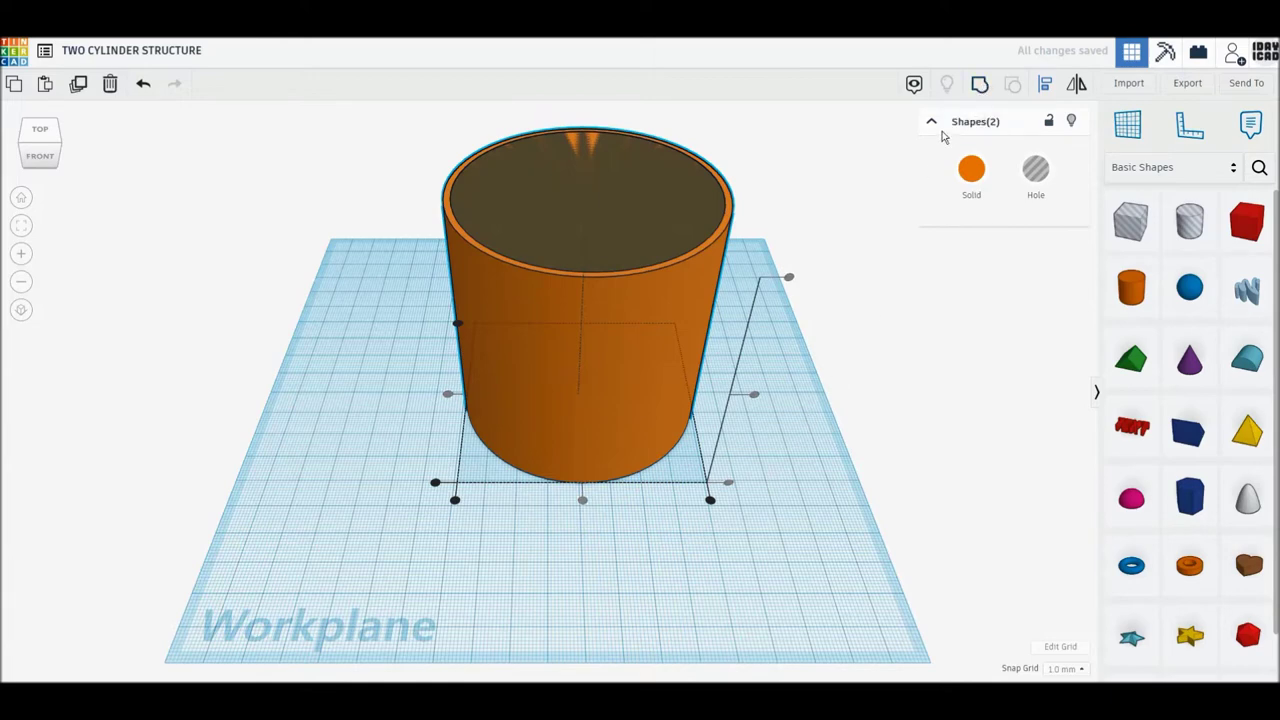
left_click(979, 84)
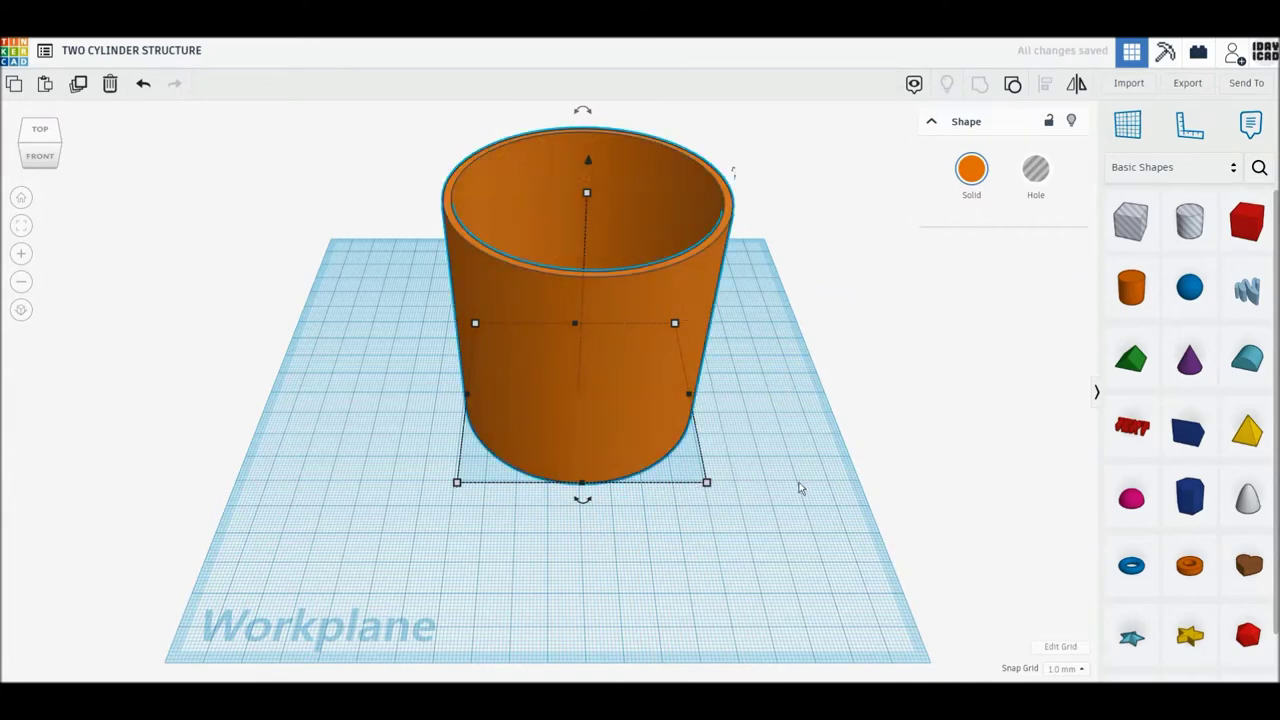
left_click_drag(630, 410, 598, 437)
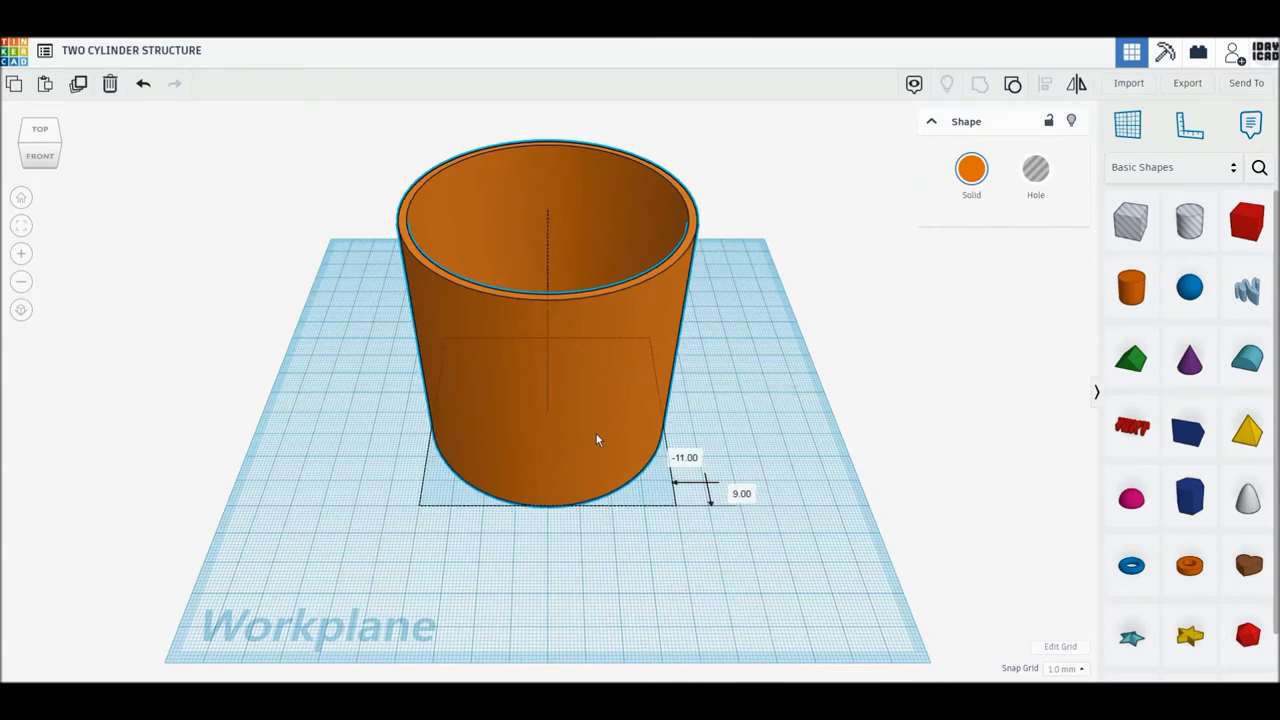
- Add a 64-sided hole cylinder sized 16×16×90 mm
left_click_drag(1131, 287, 749, 560)
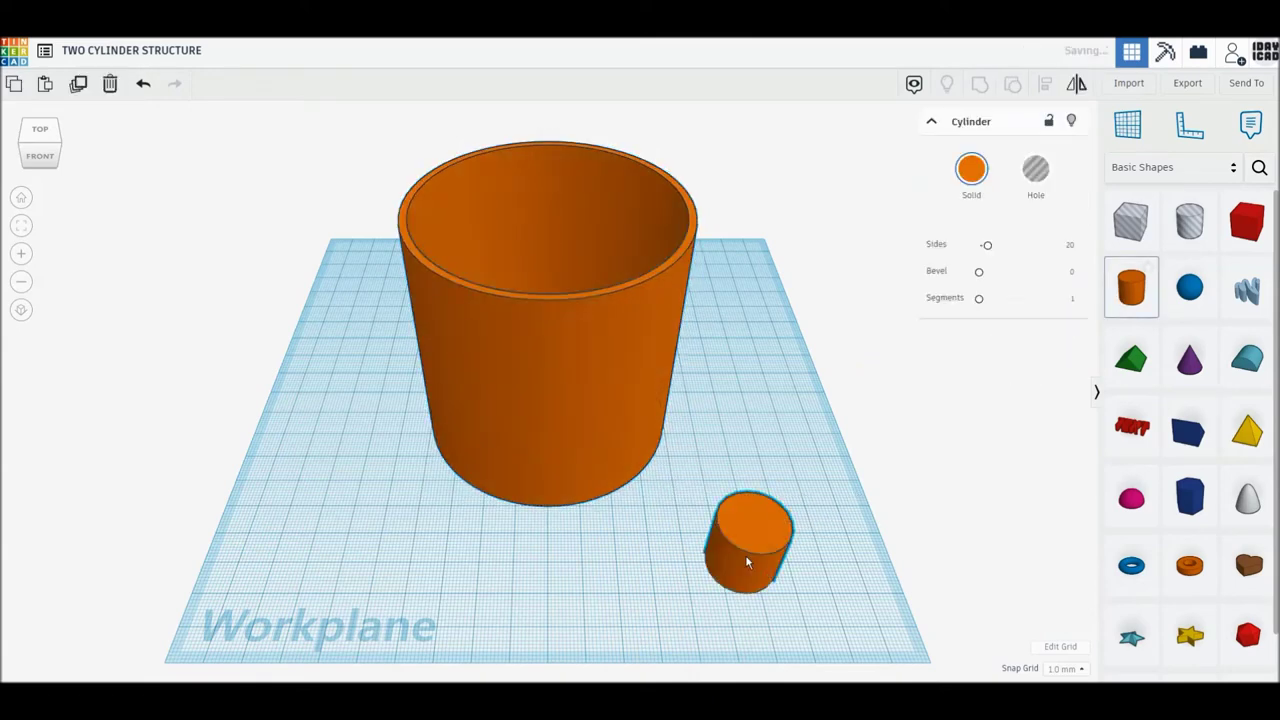
mouse_move(782, 593)
left_click(759, 654)
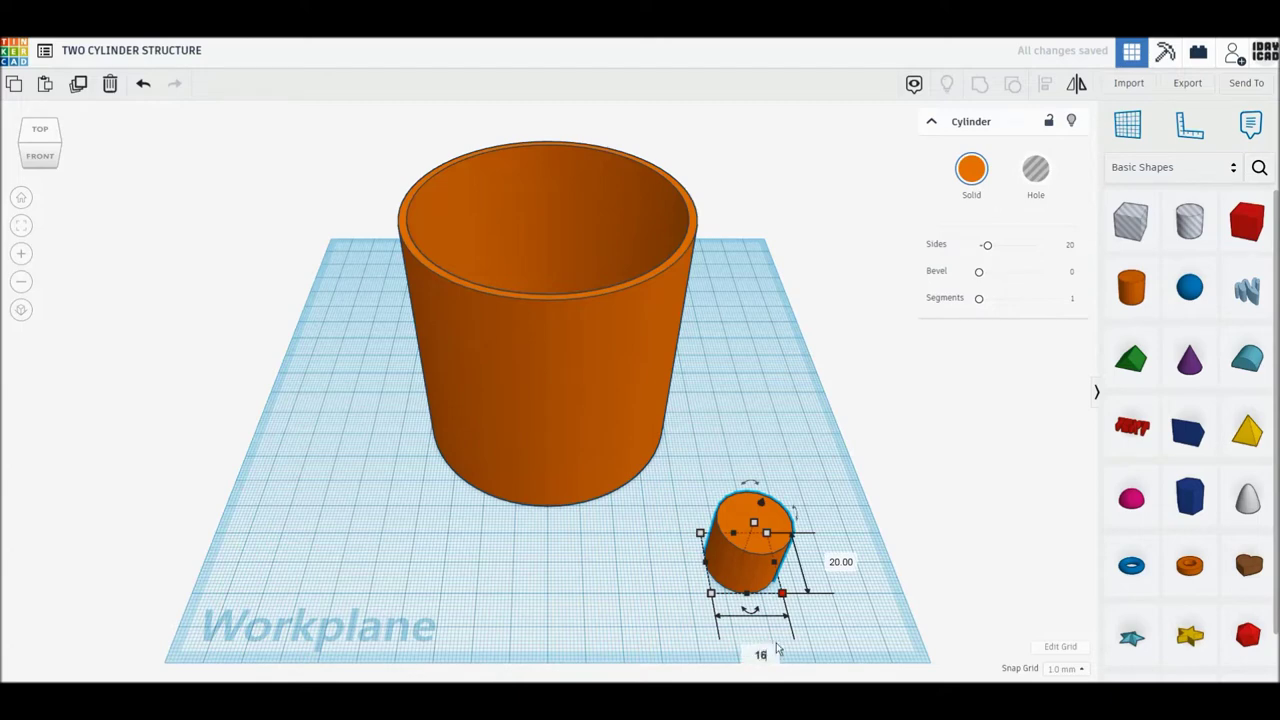
key("Return")
key("Tab")
type("16")
key("Return")
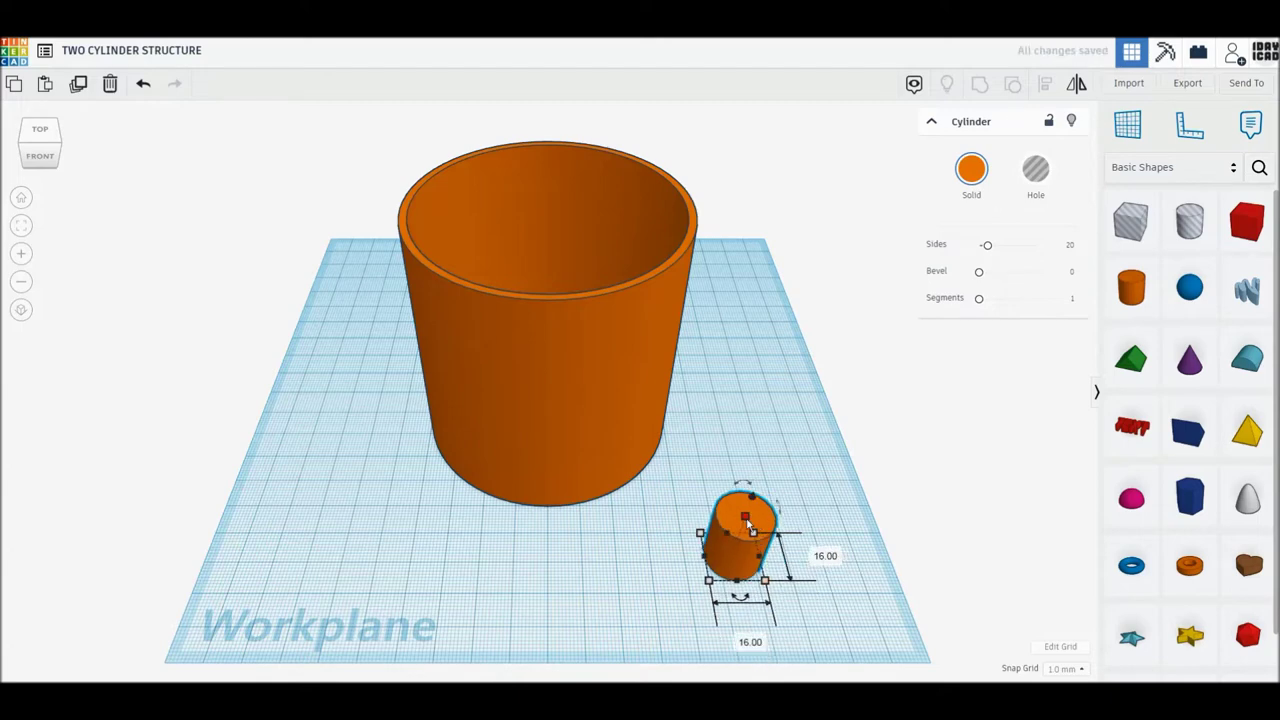
left_click(805, 537)
type("9")
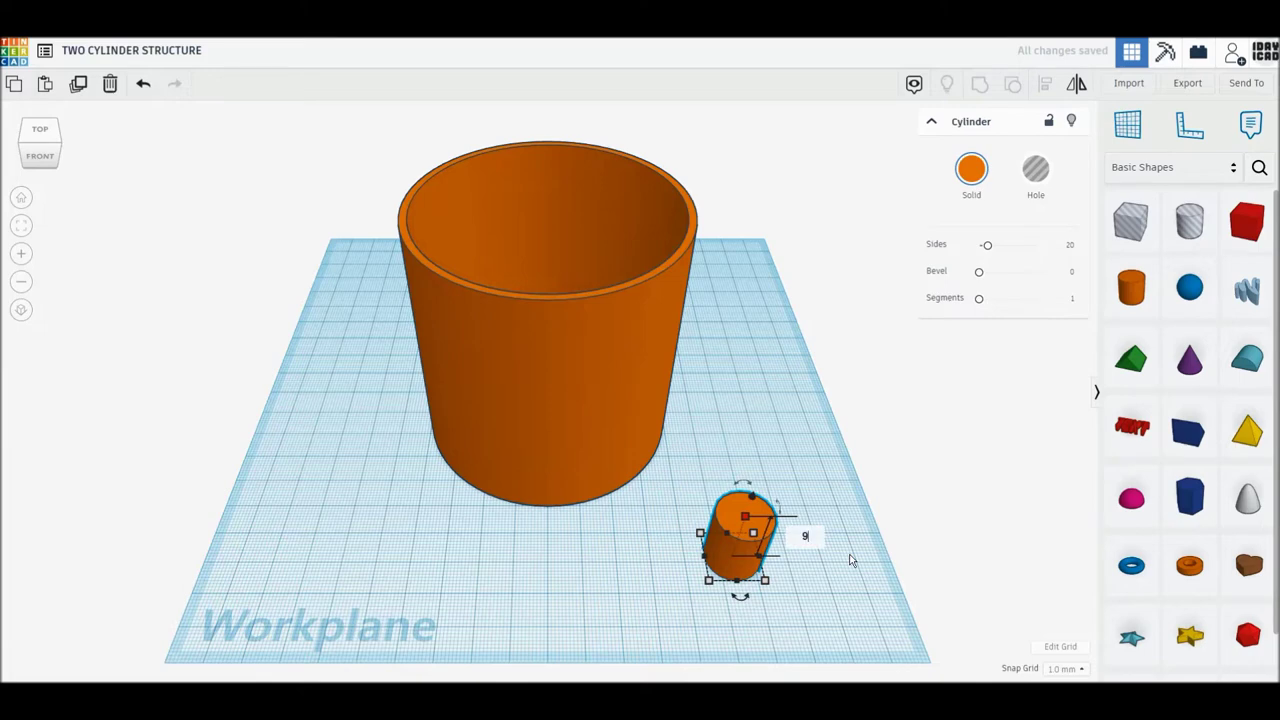
type("0")
key("Return")
left_click_drag(990, 244, 1036, 244)
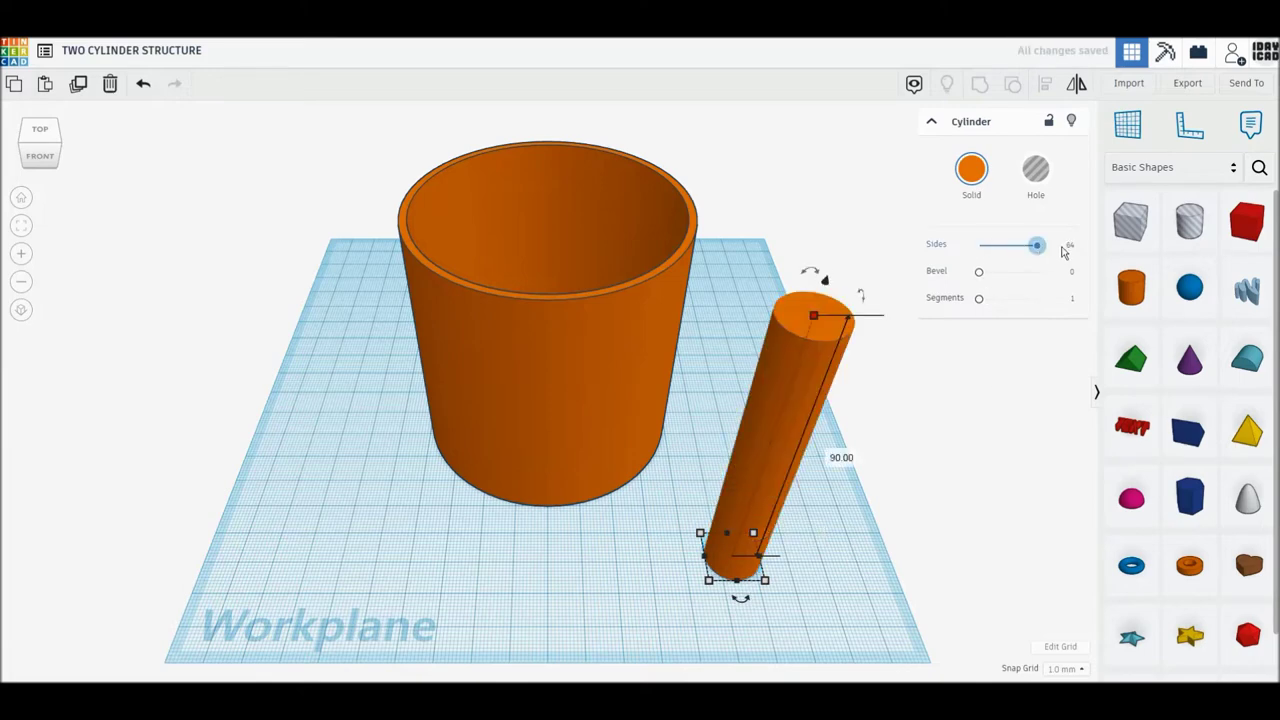
left_click(1038, 178)
- Tip the hole cylinder onto its side beside the tube with a 0 offset
mouse_move(862, 297)
left_mouse_down()
mouse_move(859, 454)
mouse_move(813, 555)
mouse_move(775, 478)
left_mouse_up()
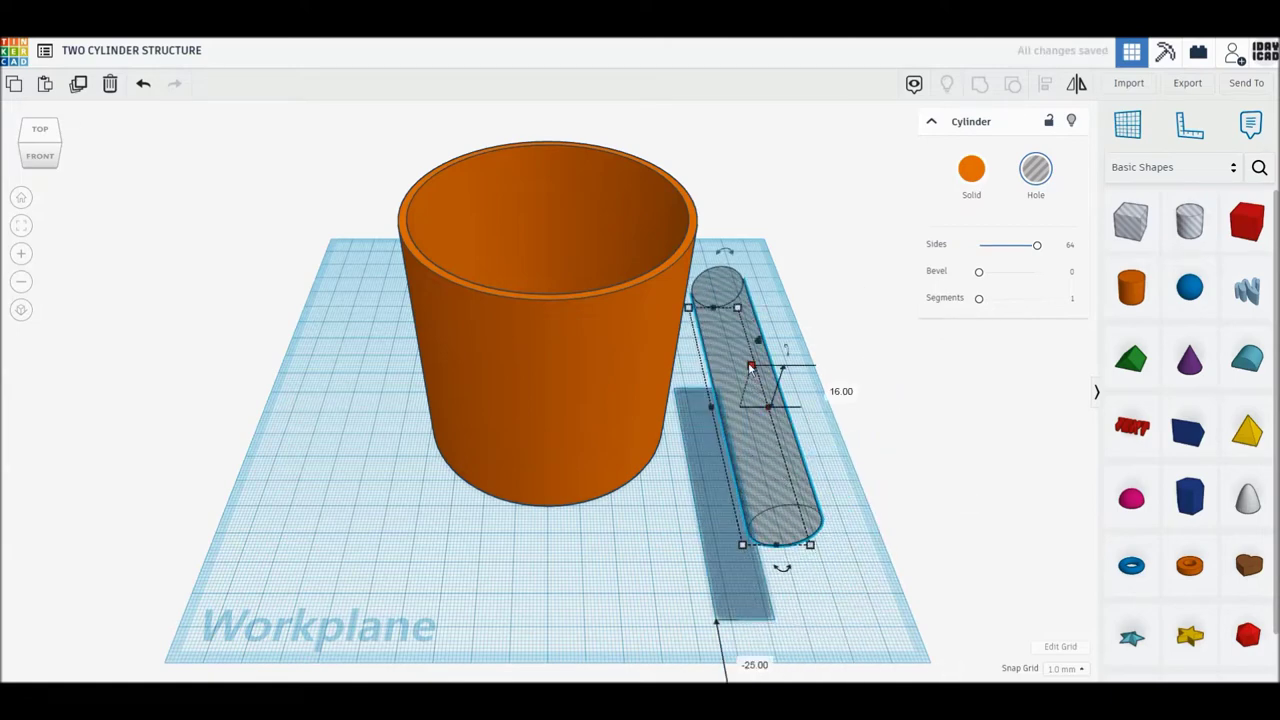
left_click_drag(757, 391, 765, 360)
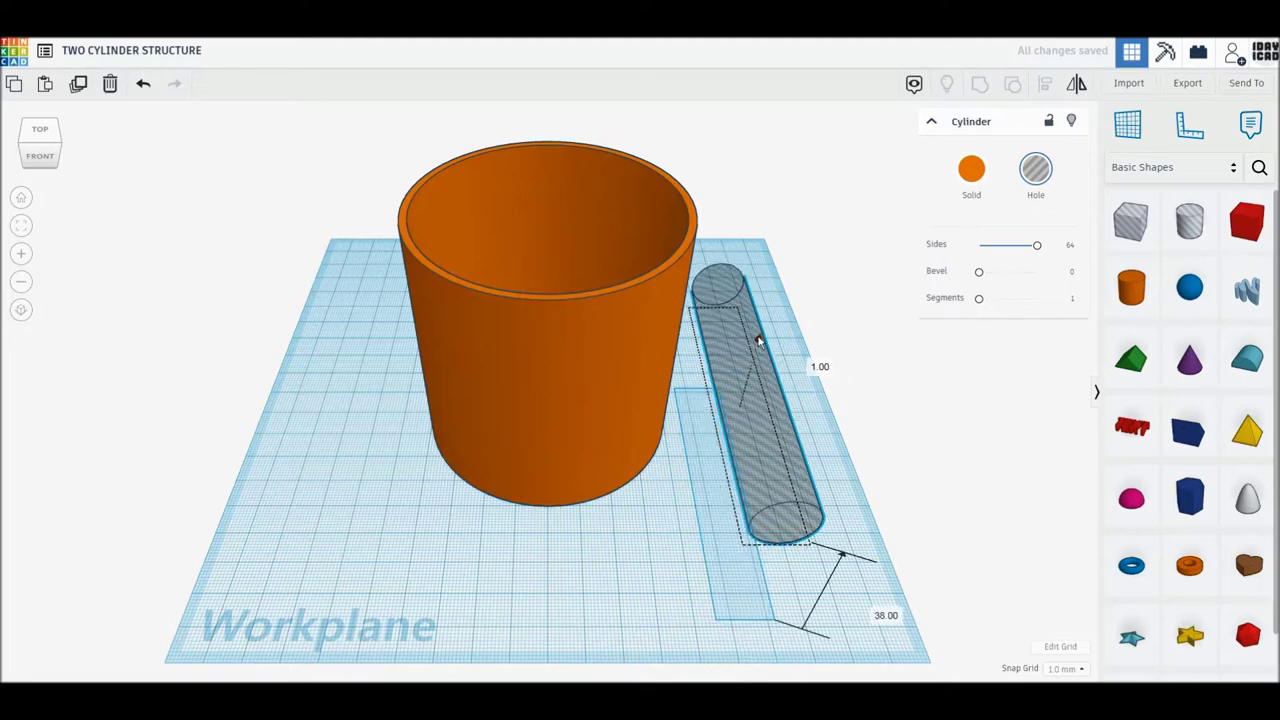
left_click(810, 360)
left_click(875, 620)
type("0")
key("Return")
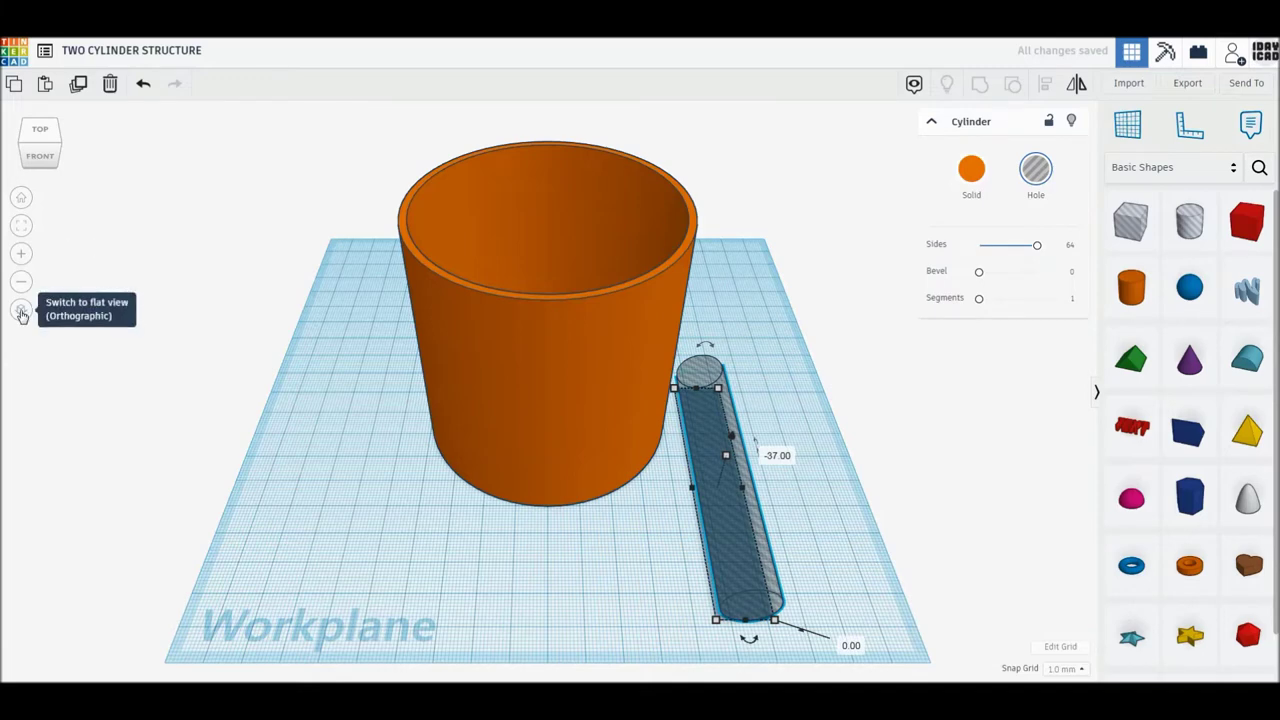
- Align the lying hole cylinder centred on the tube and move both toward the workplane centre
left_click(21, 311)
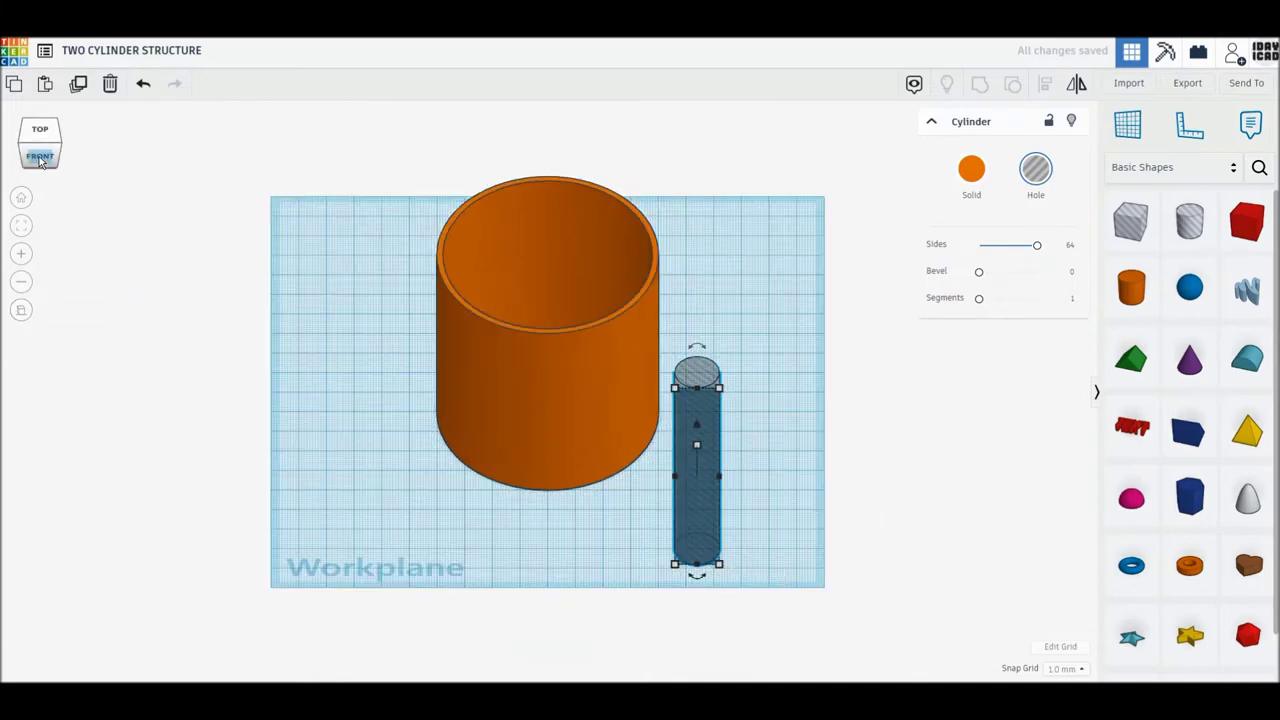
left_click(40, 158)
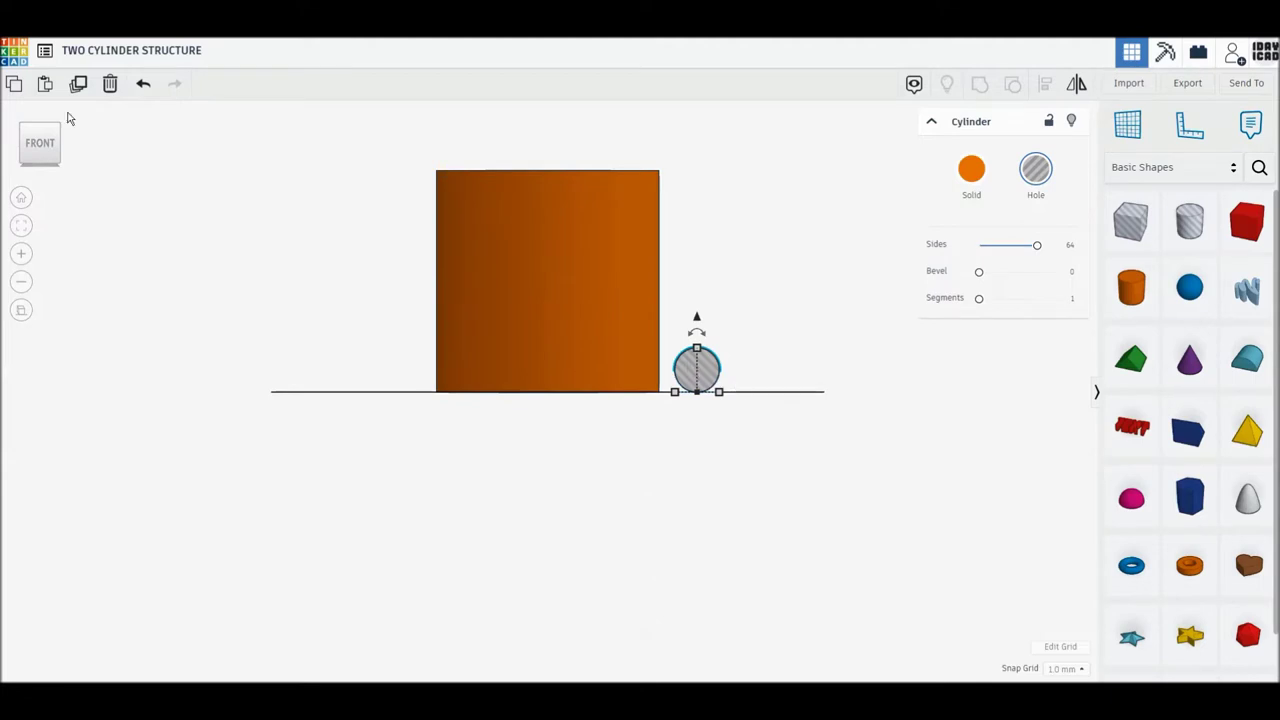
left_click(40, 124)
left_click_drag(279, 292, 737, 530)
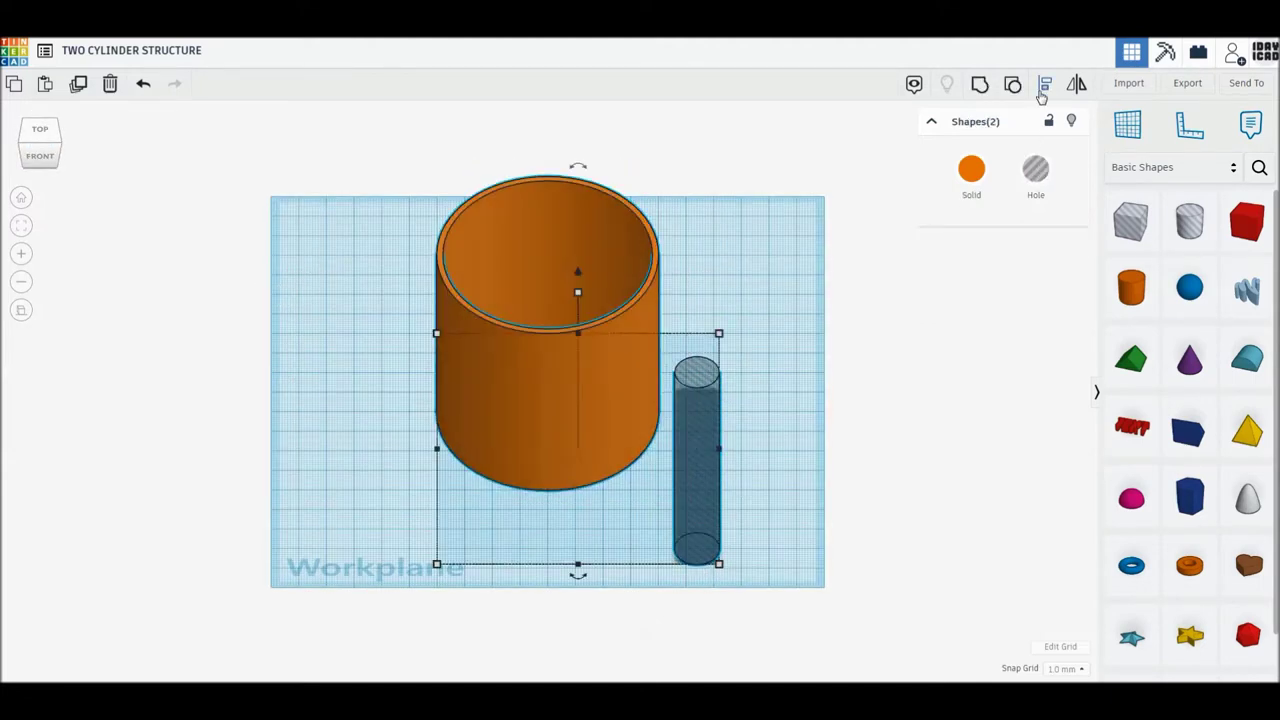
left_click(1044, 86)
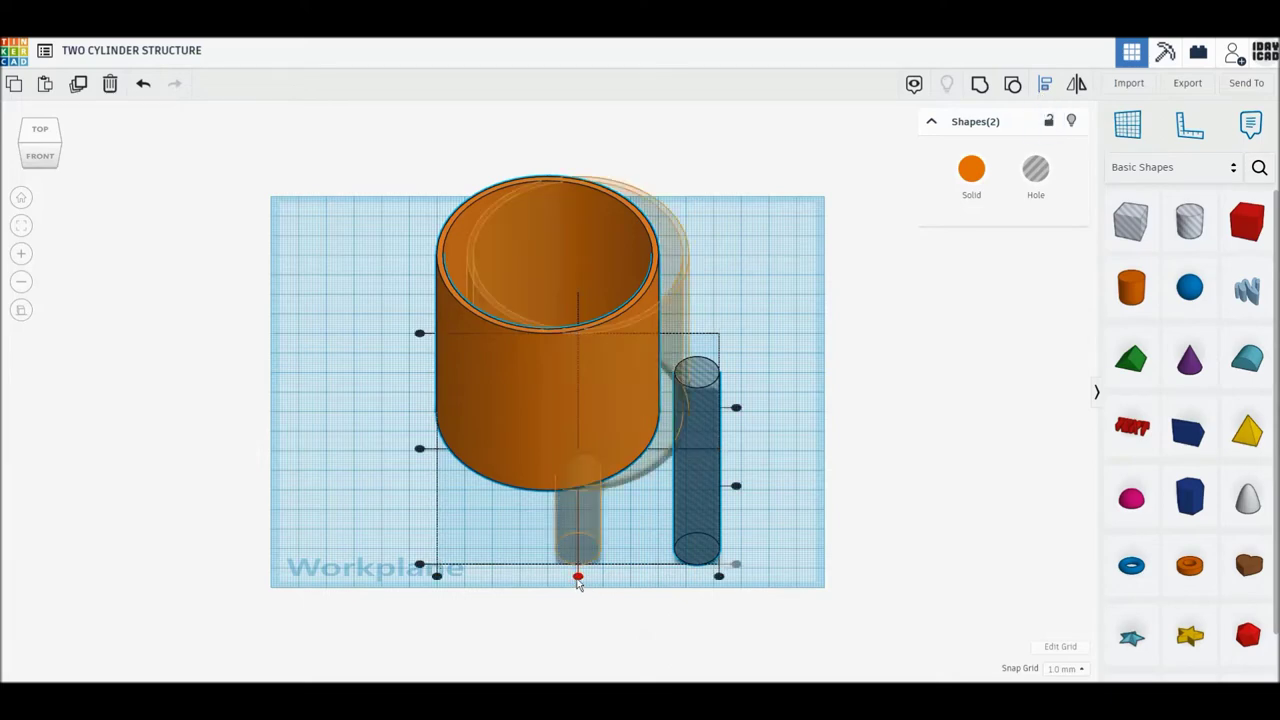
left_click(578, 578)
left_click(450, 448)
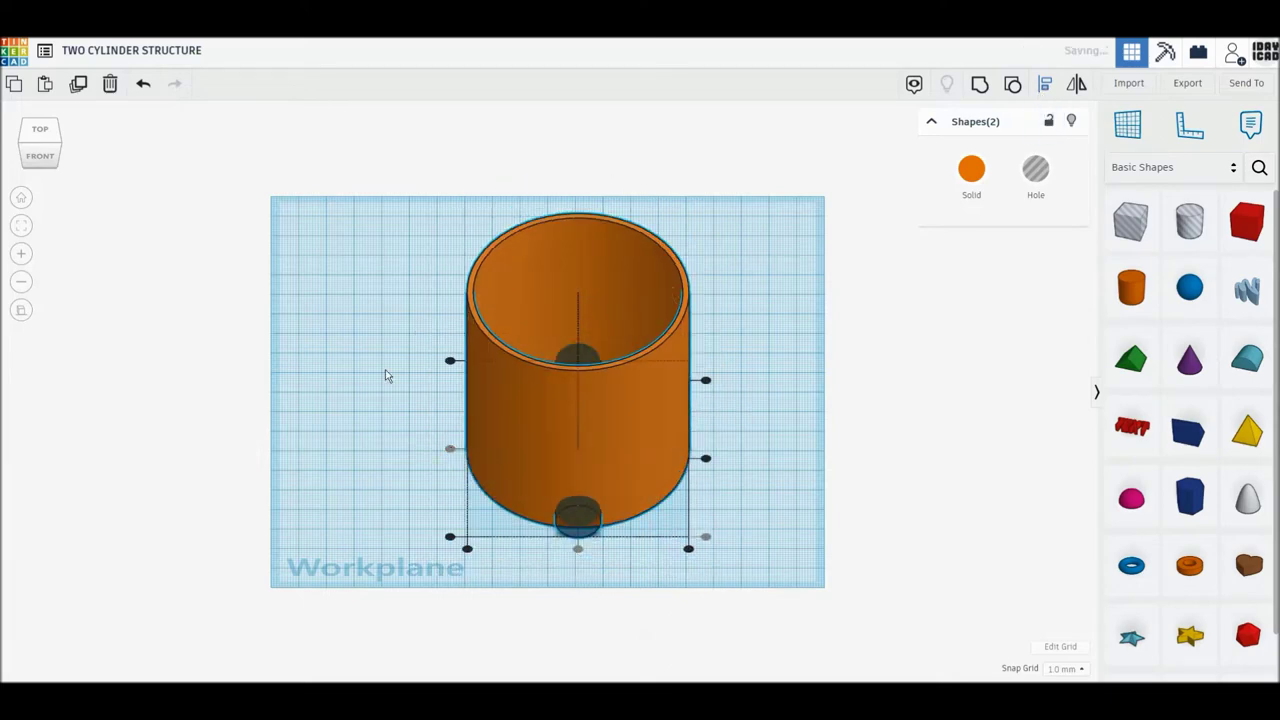
left_click_drag(328, 268, 676, 548)
left_click_drag(636, 497, 586, 450)
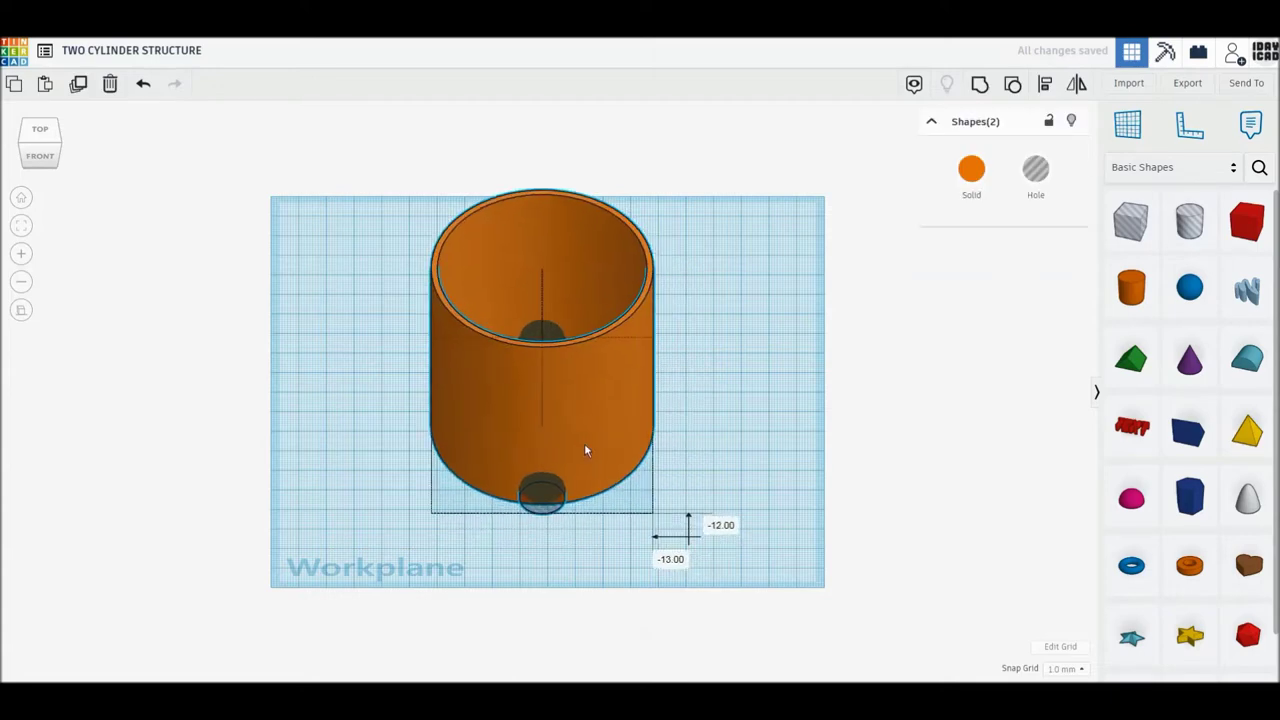
left_click_drag(586, 450, 590, 446)
- From the front view, raise the hole cylinder 3 mm above the workplane
key("f")
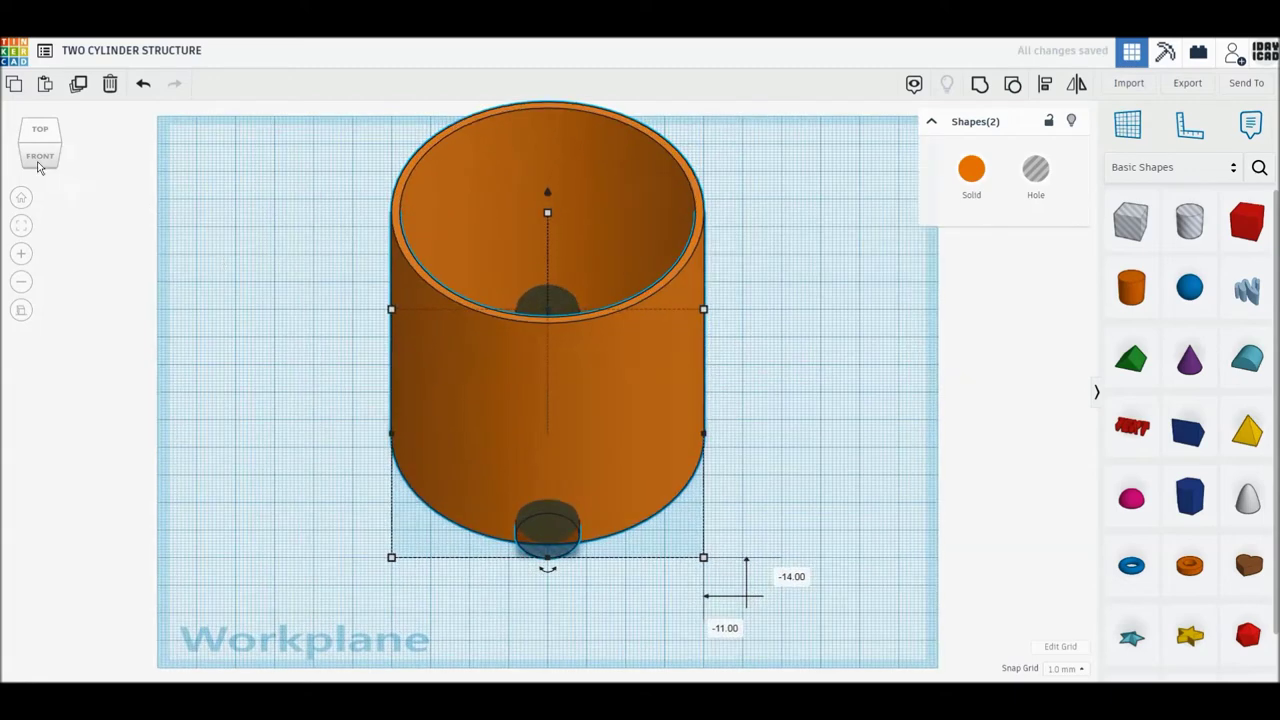
left_click(42, 157)
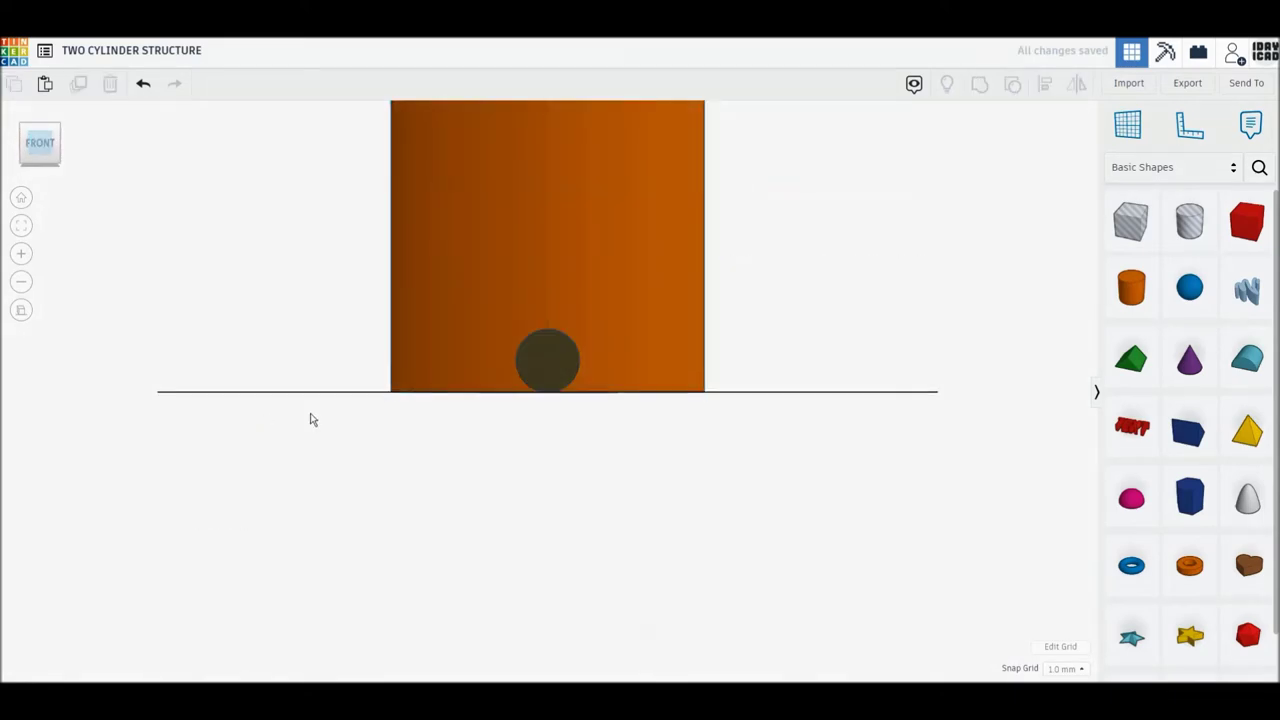
middle_click_drag(310, 420, 316, 573)
left_click(571, 525)
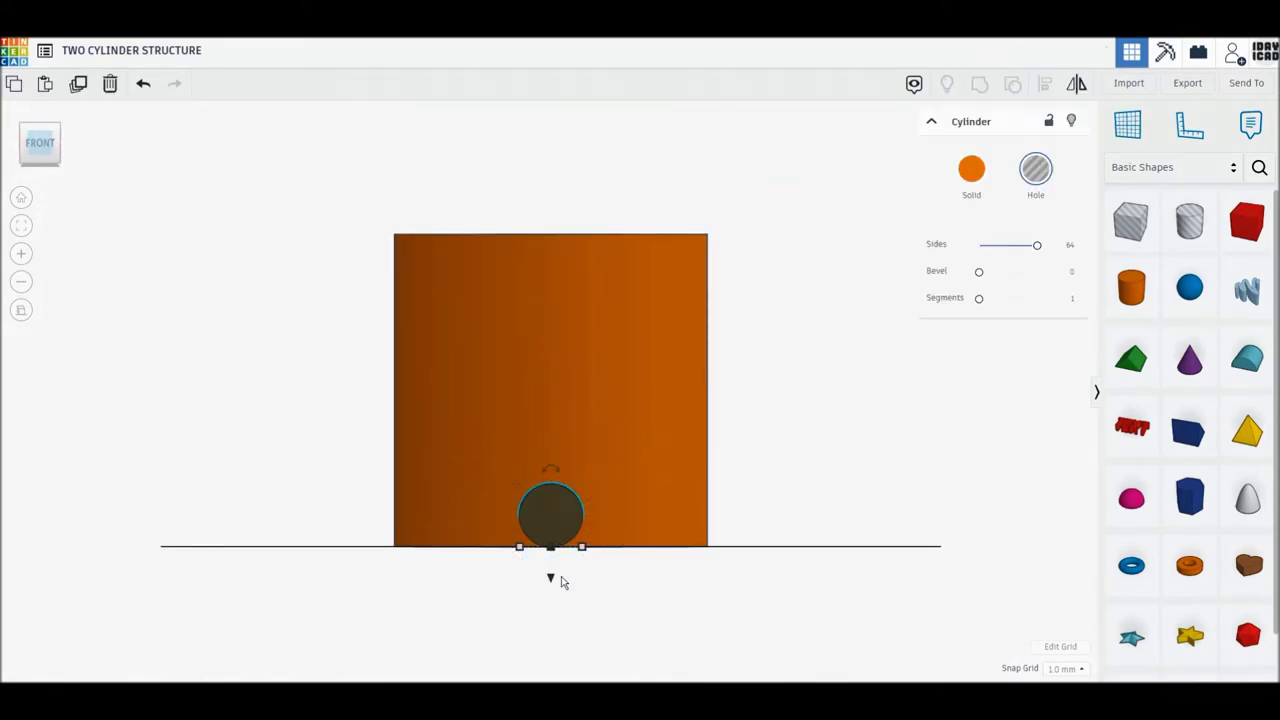
left_click_drag(551, 577, 551, 571)
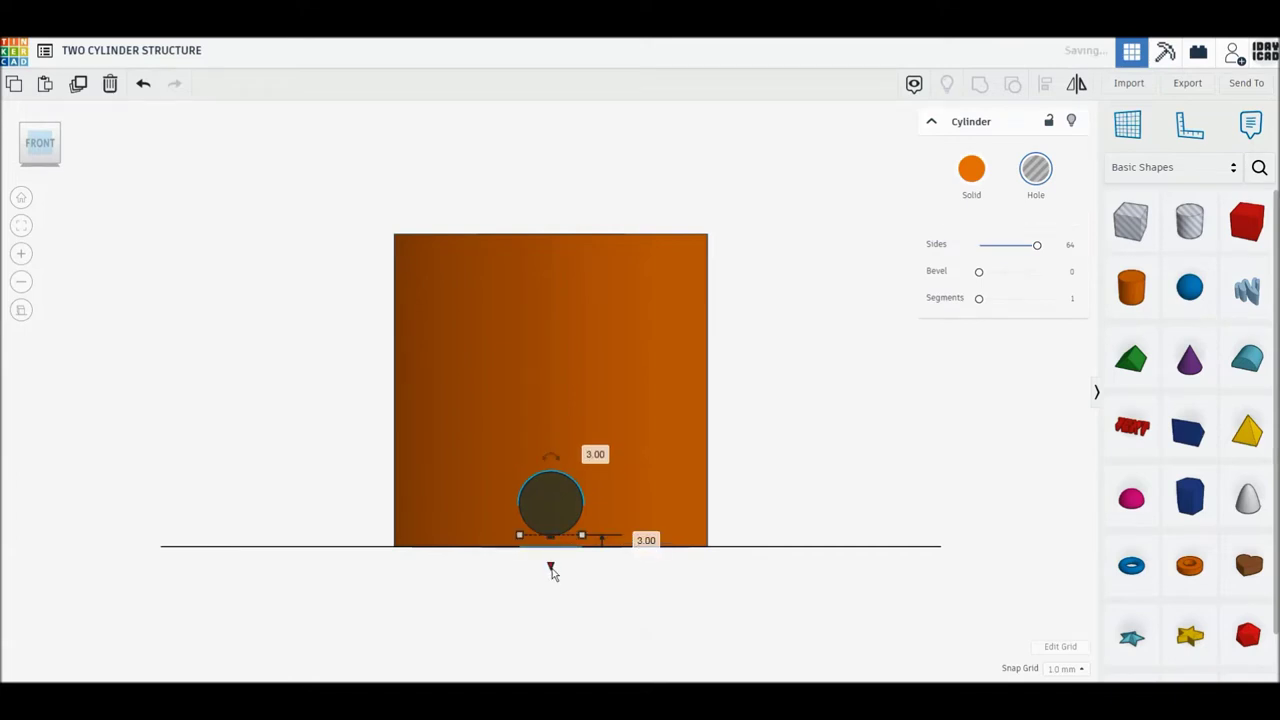
left_click(40, 118)
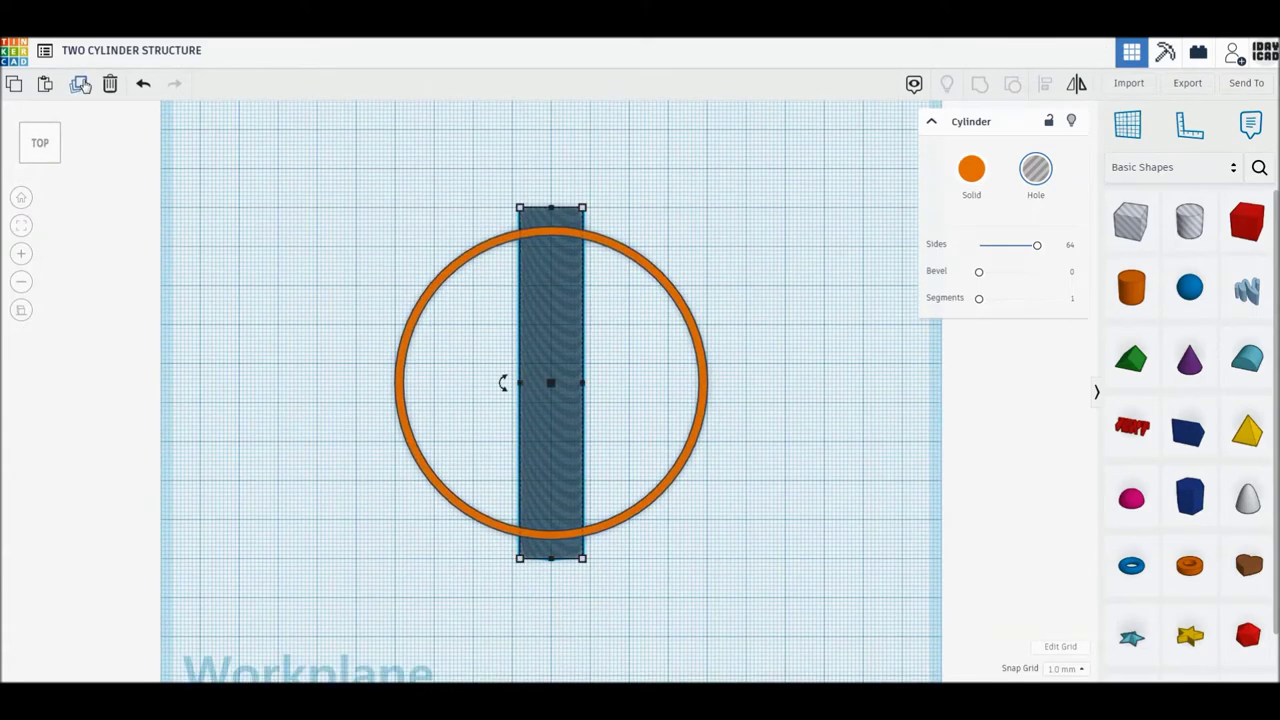
- Duplicate the hole bar rotated 30° and repeat until six bars form a star
left_click(80, 84)
mouse_move(503, 383)
left_mouse_down()
mouse_move(289, 290)
mouse_move(300, 258)
mouse_move(274, 260)
mouse_move(277, 229)
left_mouse_up()
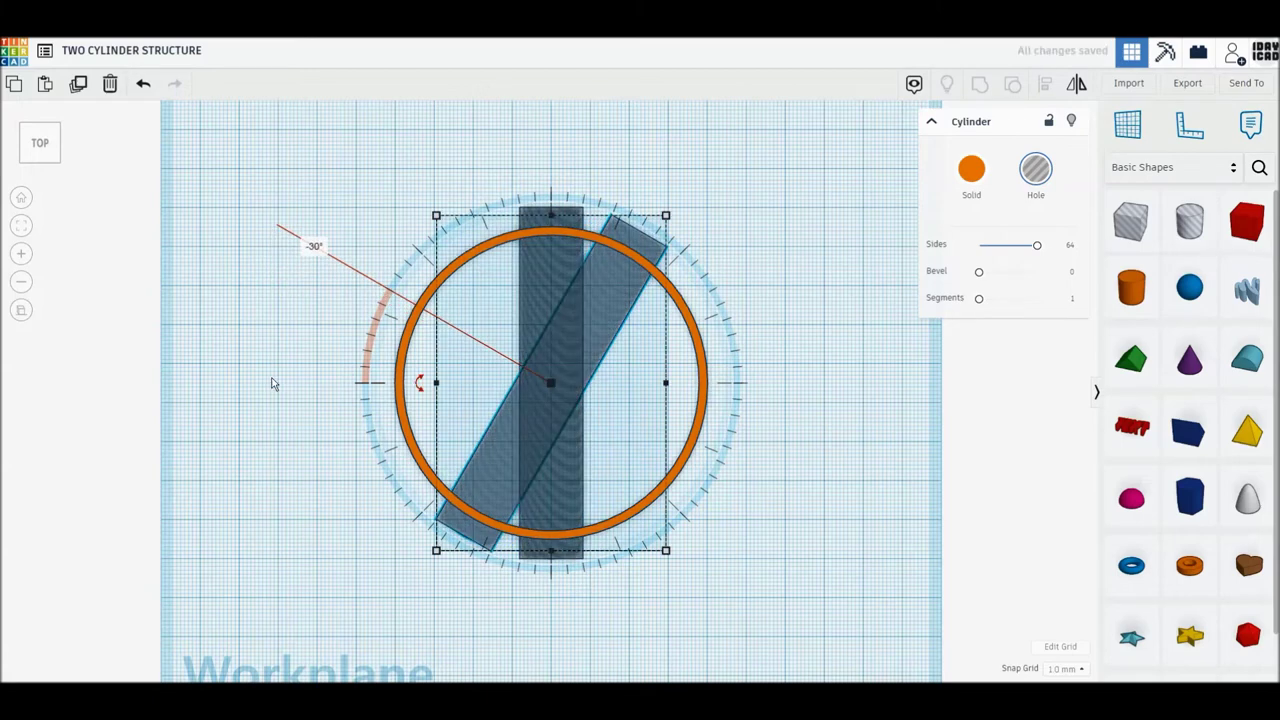
left_click(79, 87)
left_click(79, 87)
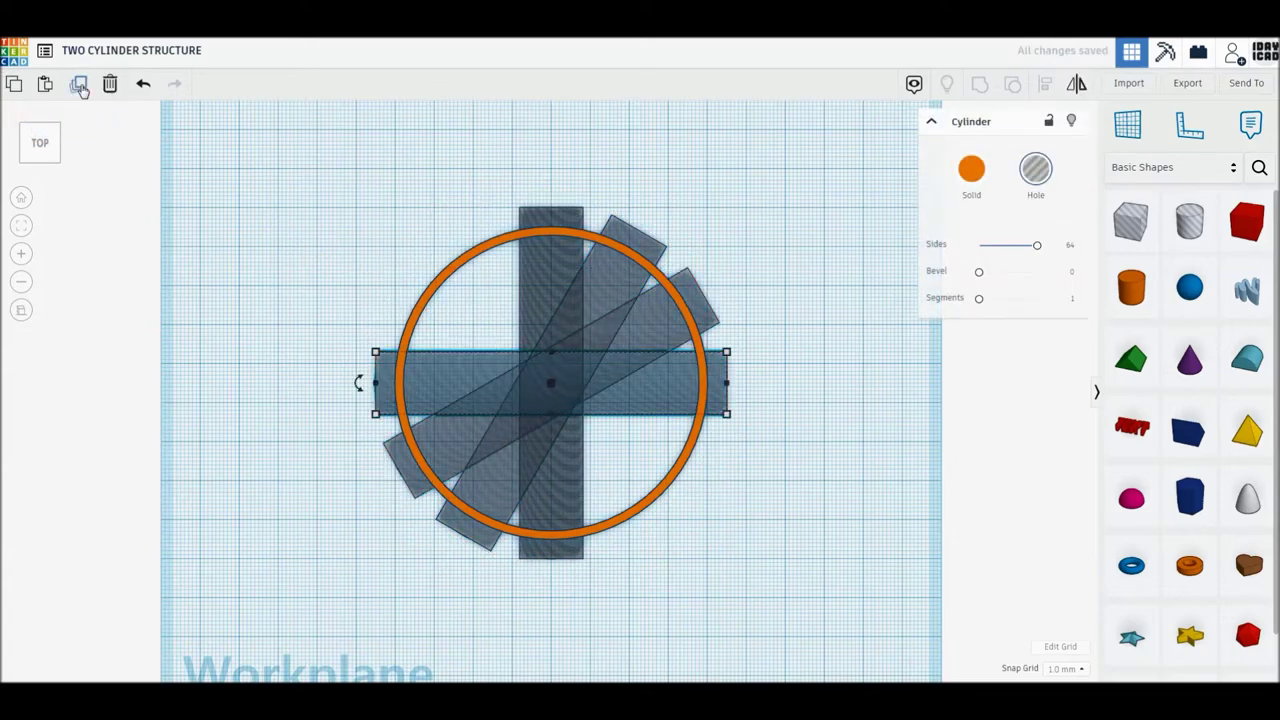
left_click(79, 87)
left_click(79, 87)
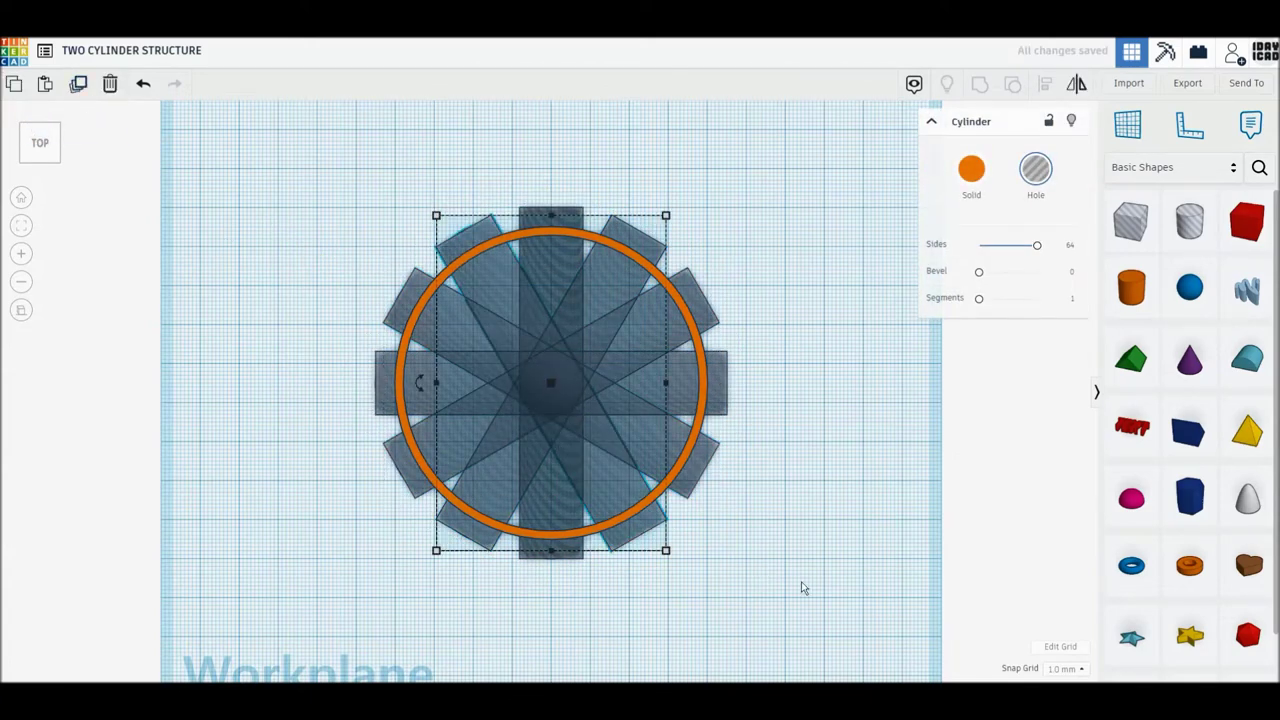
- Select all six hole bars, duplicate them, and lift the copy 17 mm into a second row
left_click(763, 564)
key("ctrl+z")
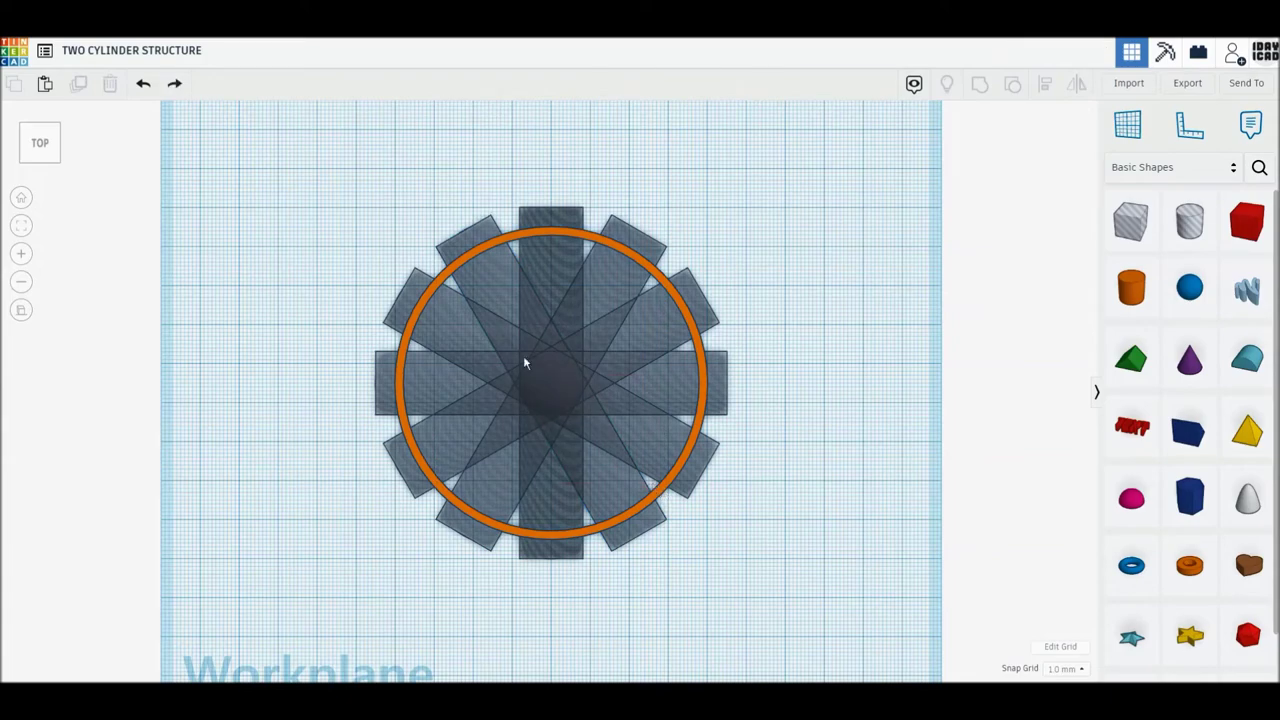
key("ctrl+a")
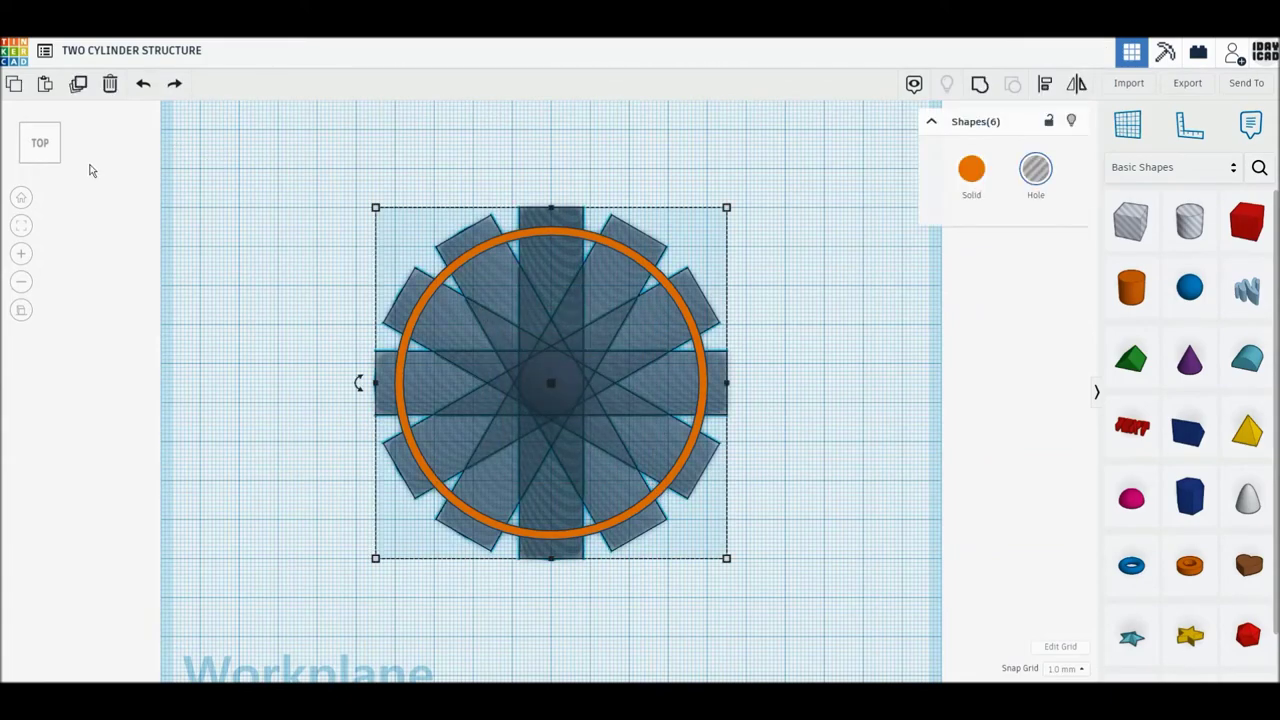
left_click(40, 174)
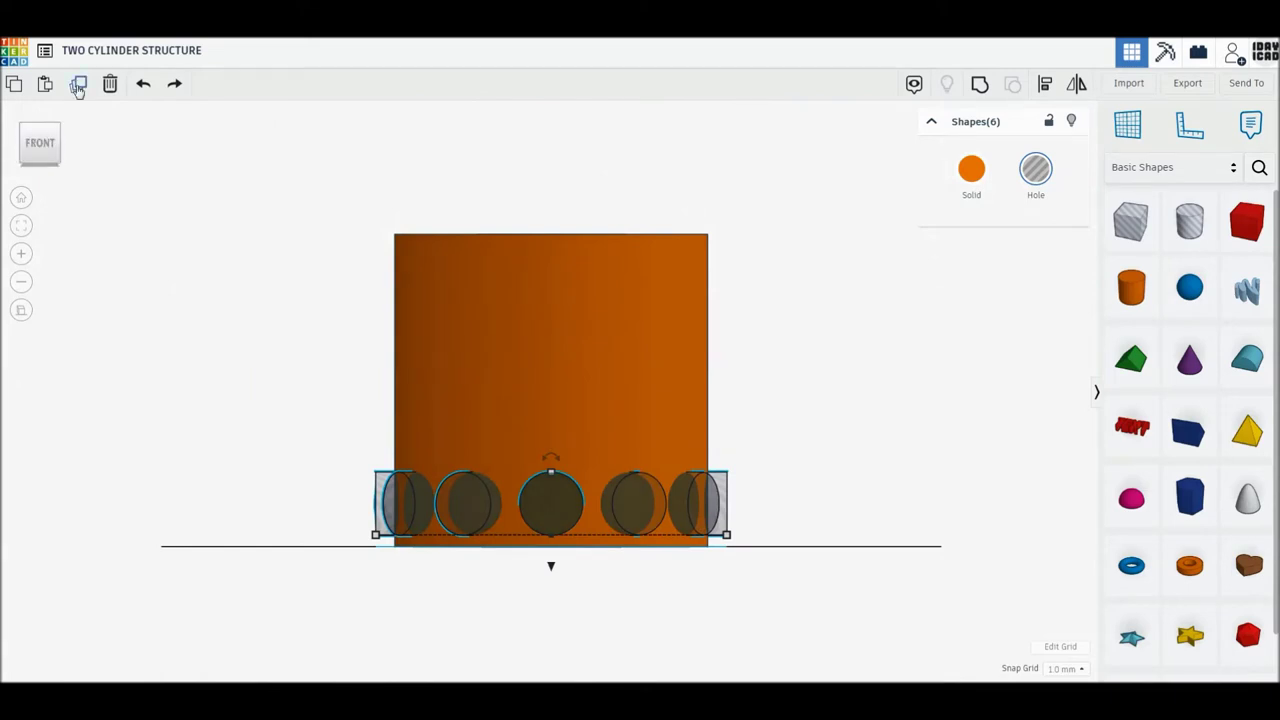
left_click(79, 92)
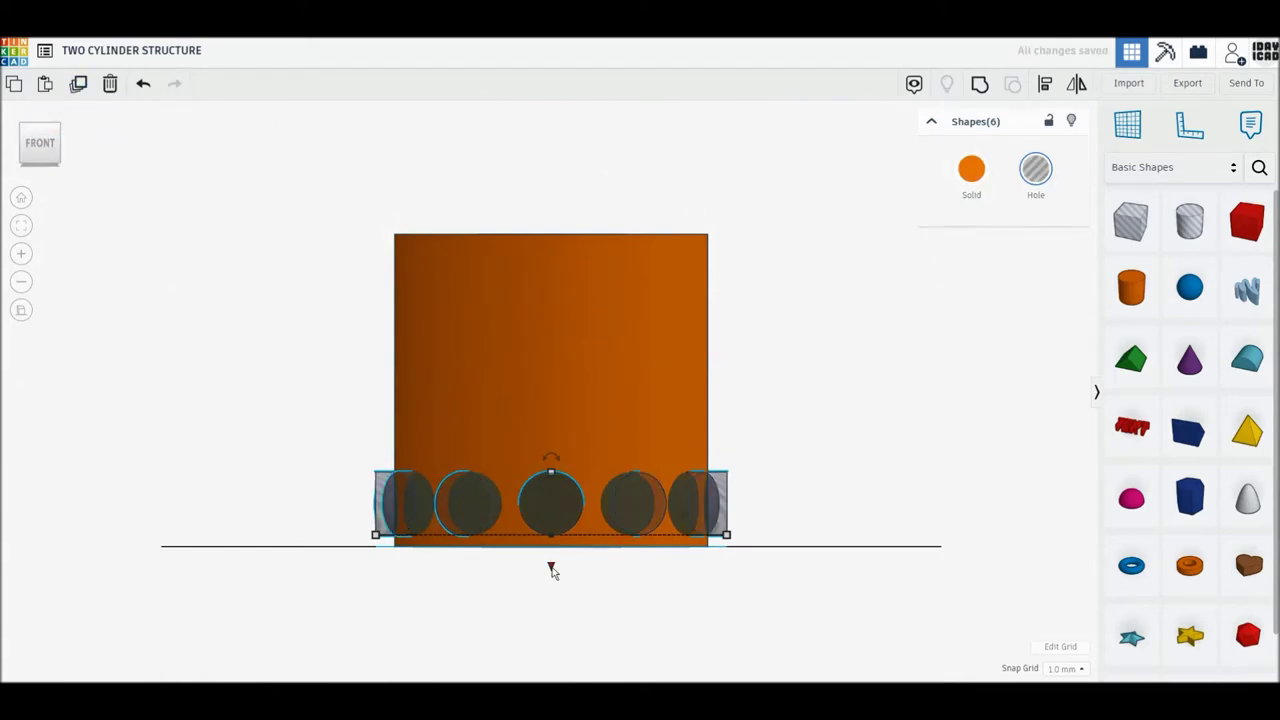
left_click_drag(551, 567, 548, 505)
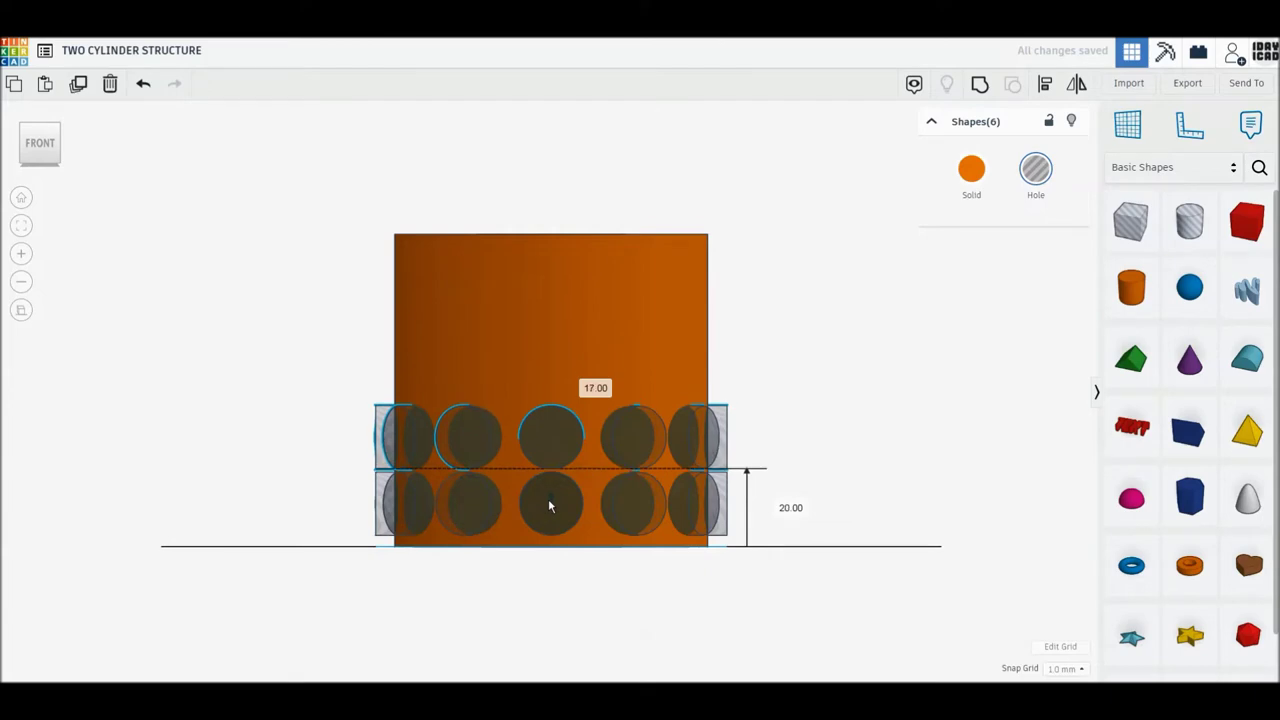
- From the top view, rotate the upper row of hole bars by 15° to stagger it
left_click(41, 119)
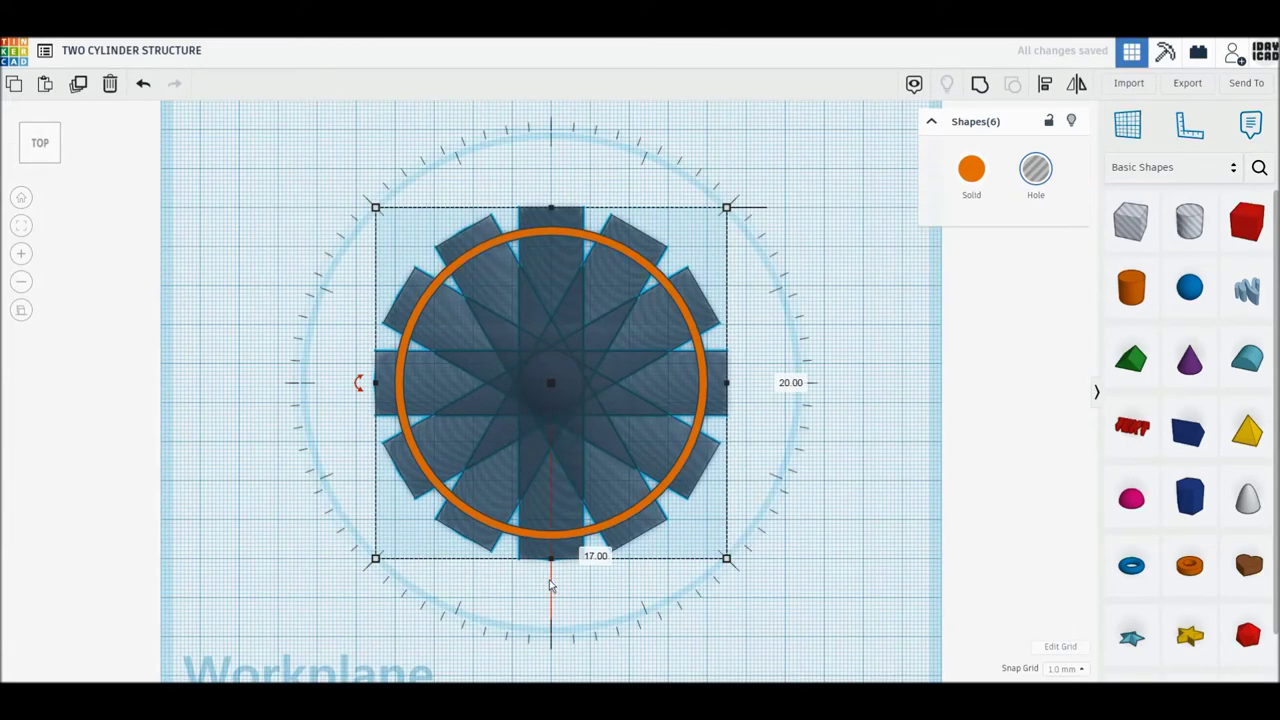
scroll(551, 582, "down", 3)
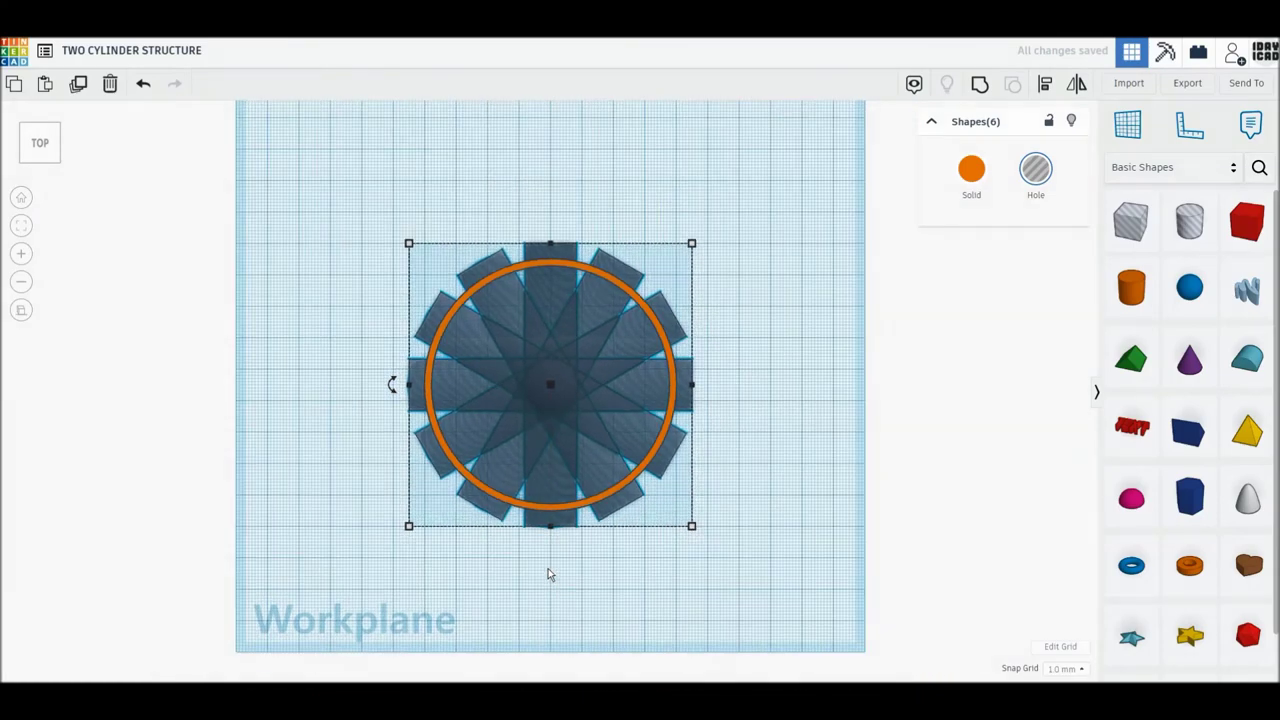
left_click_drag(391, 388, 293, 376)
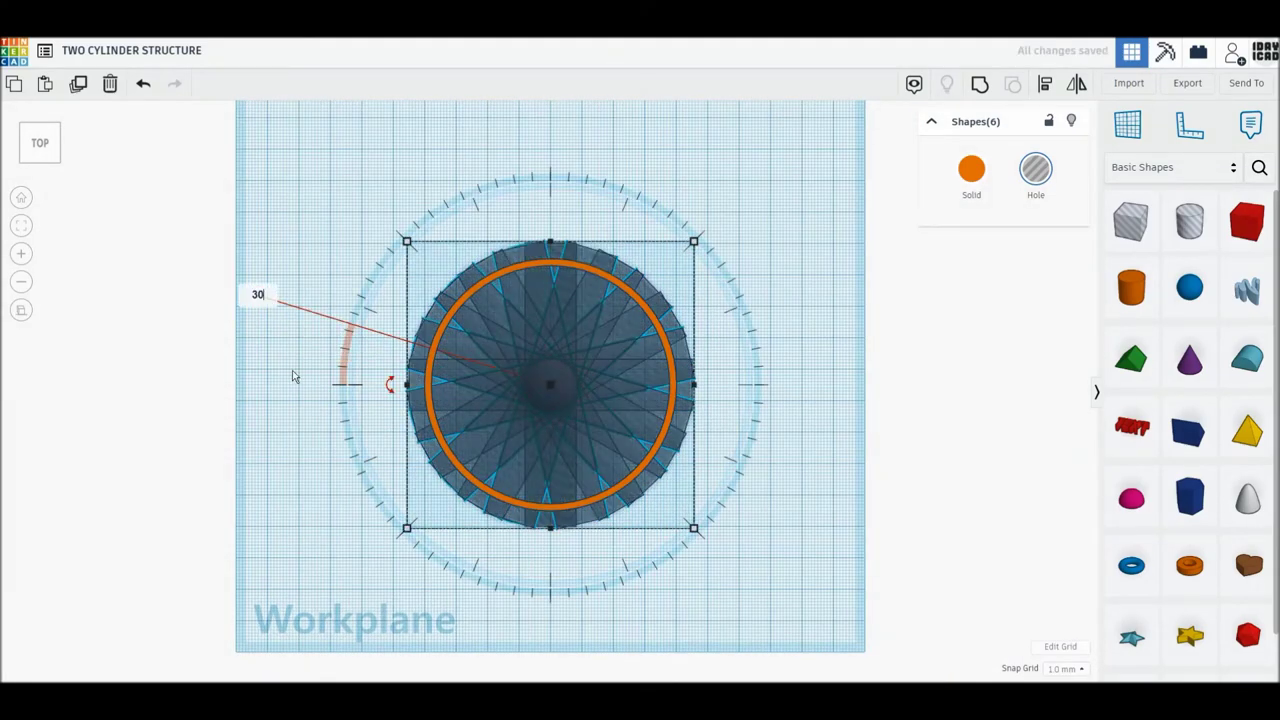
key("Return")
left_click(285, 539)
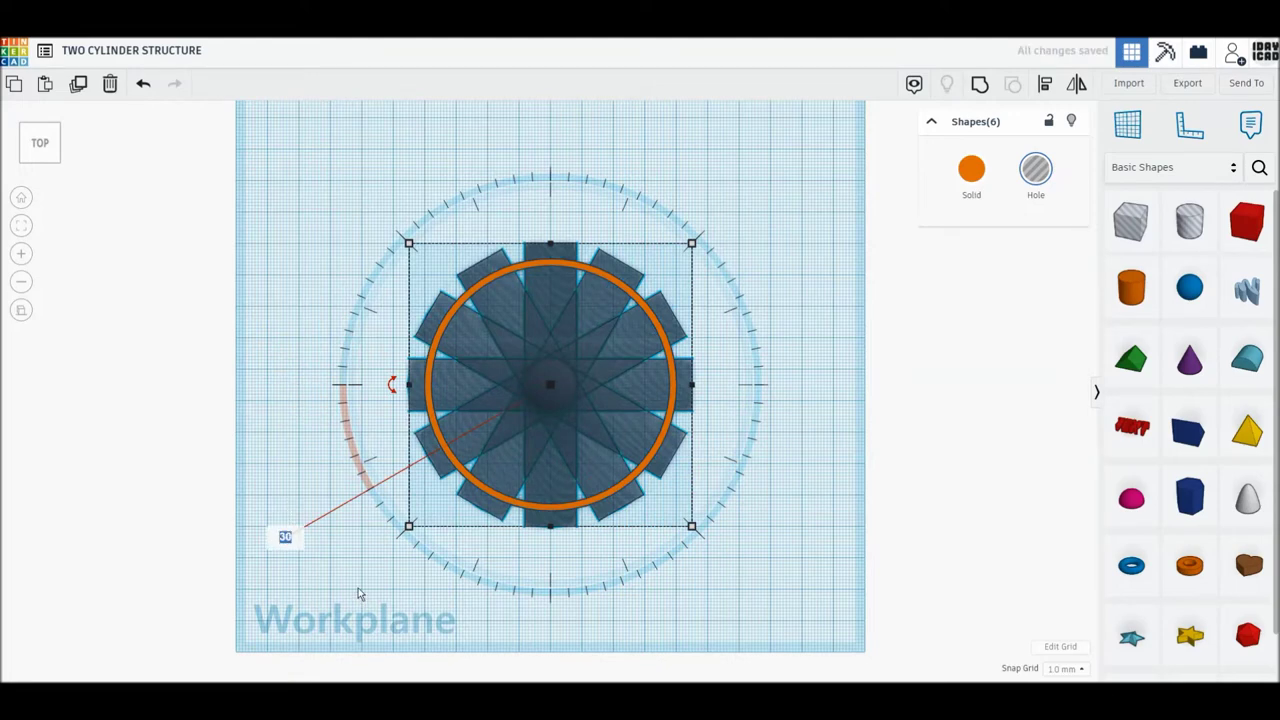
type("15")
key("Return")
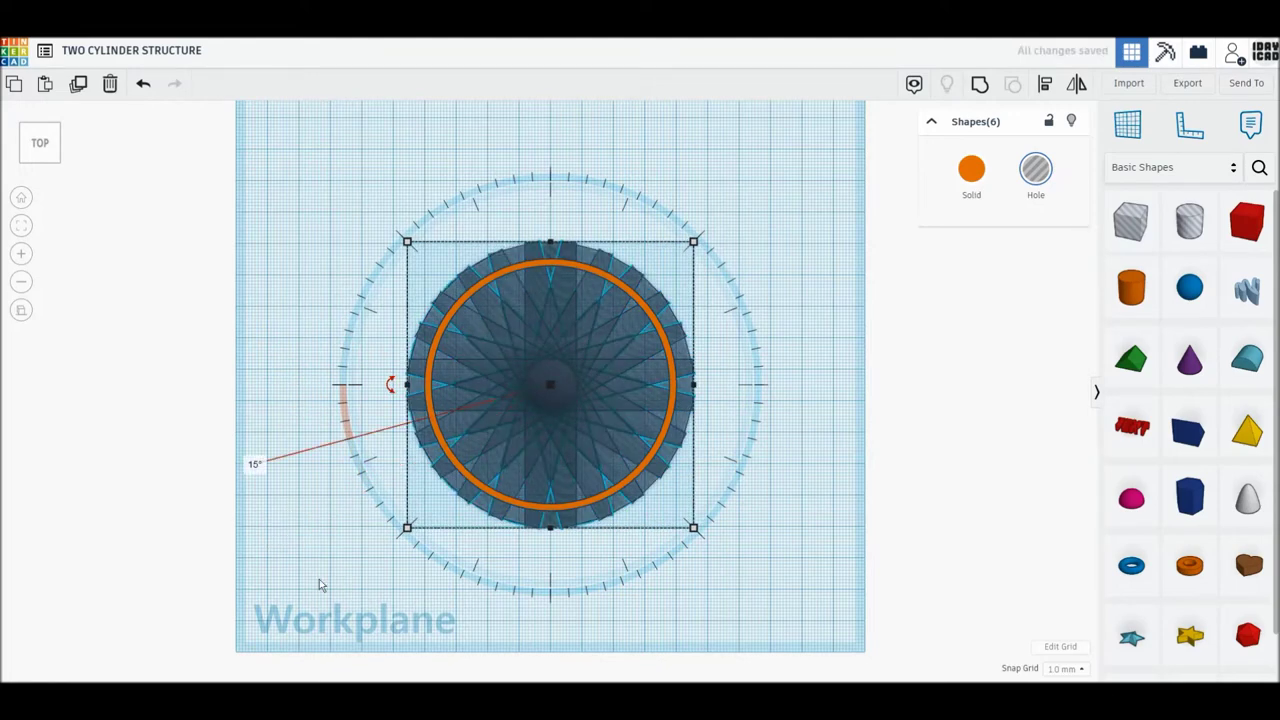
left_click(40, 168)
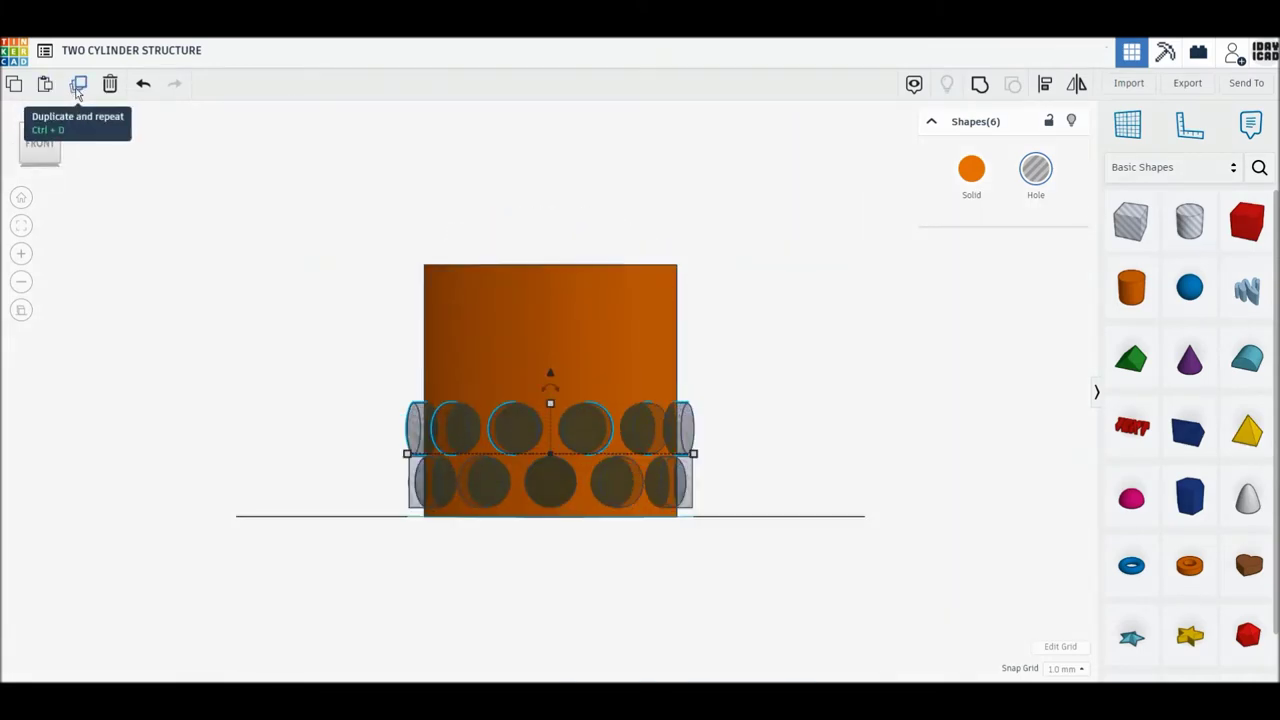
- Repeat the duplicate three times to stack three more staggered hole rows, giving five rows
left_click(78, 86)
left_click(78, 86)
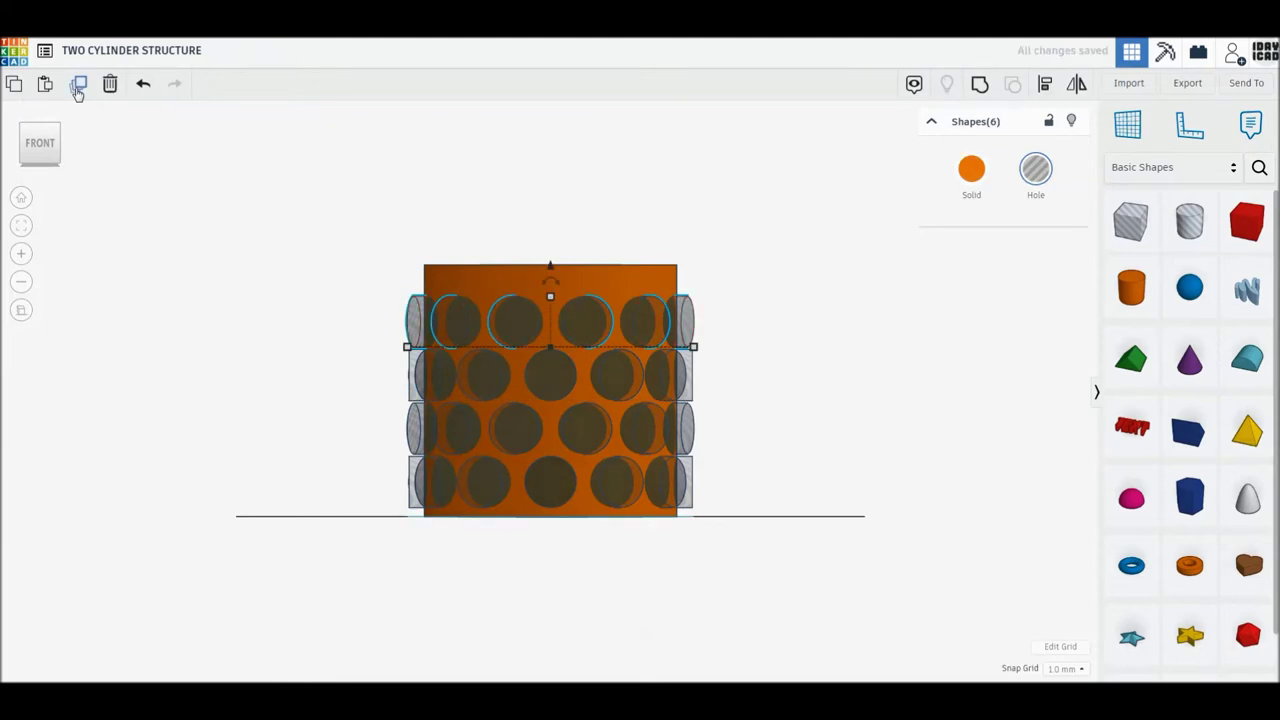
left_click(78, 87)
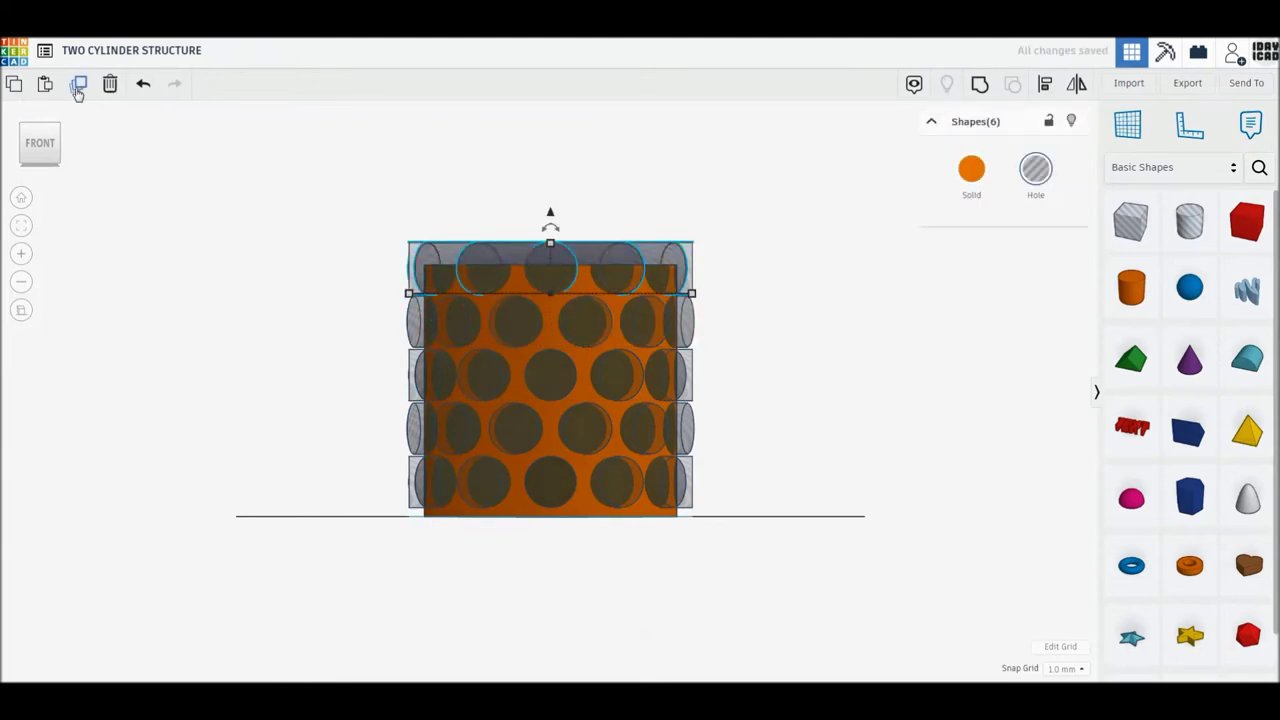
left_click(213, 236)
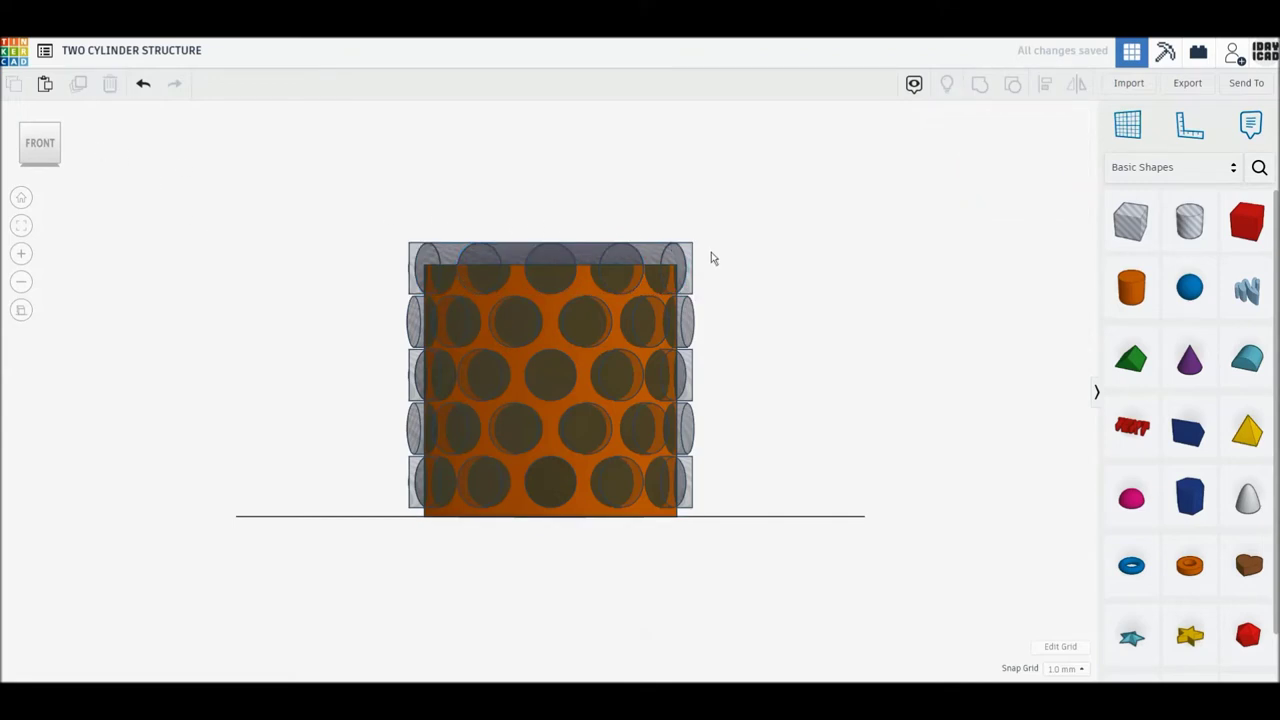
left_click(44, 122)
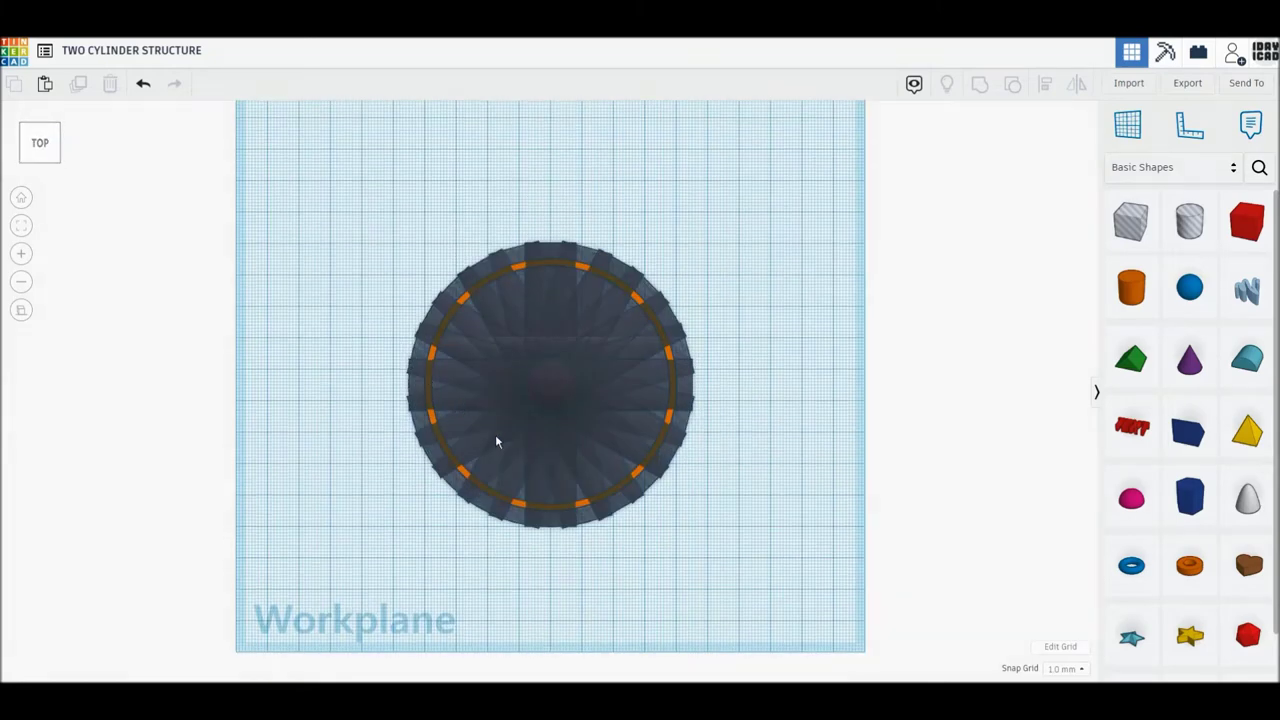
- Select all 30 hole bars, excluding the orange tube, and view them from the front
left_click_drag(710, 545, 346, 209)
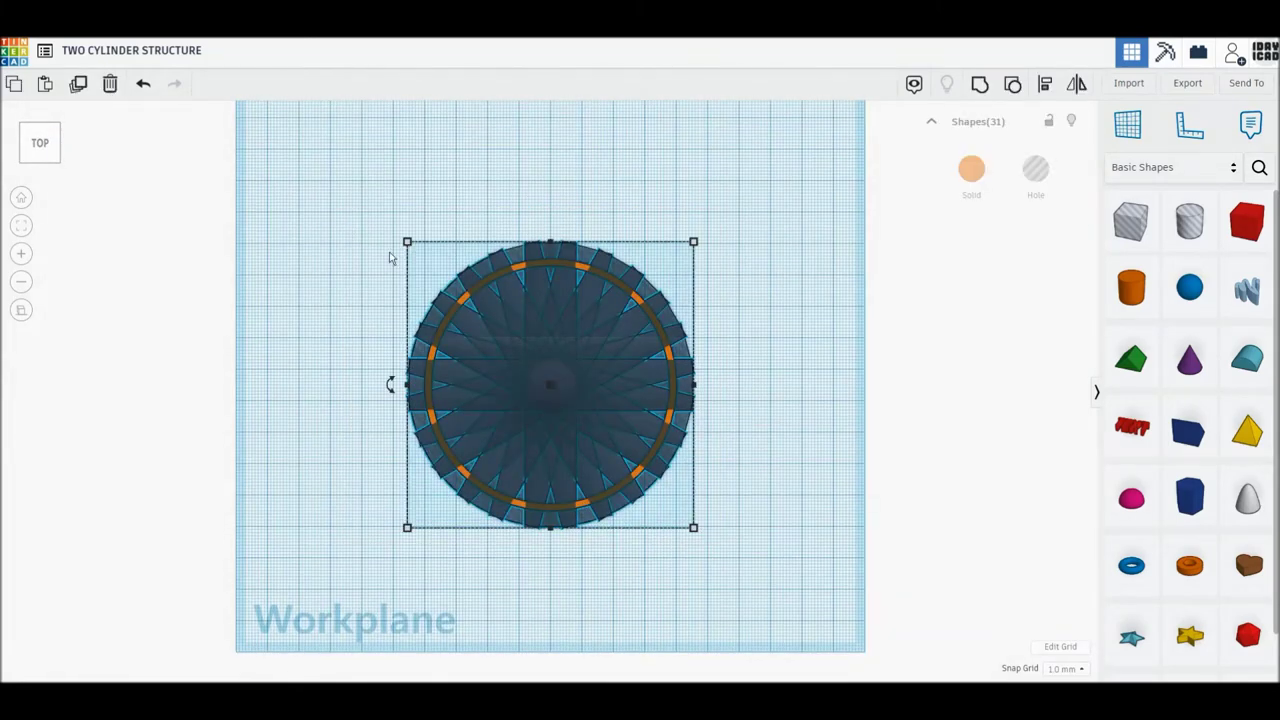
key("f")
scroll(565, 290, "up", 3)
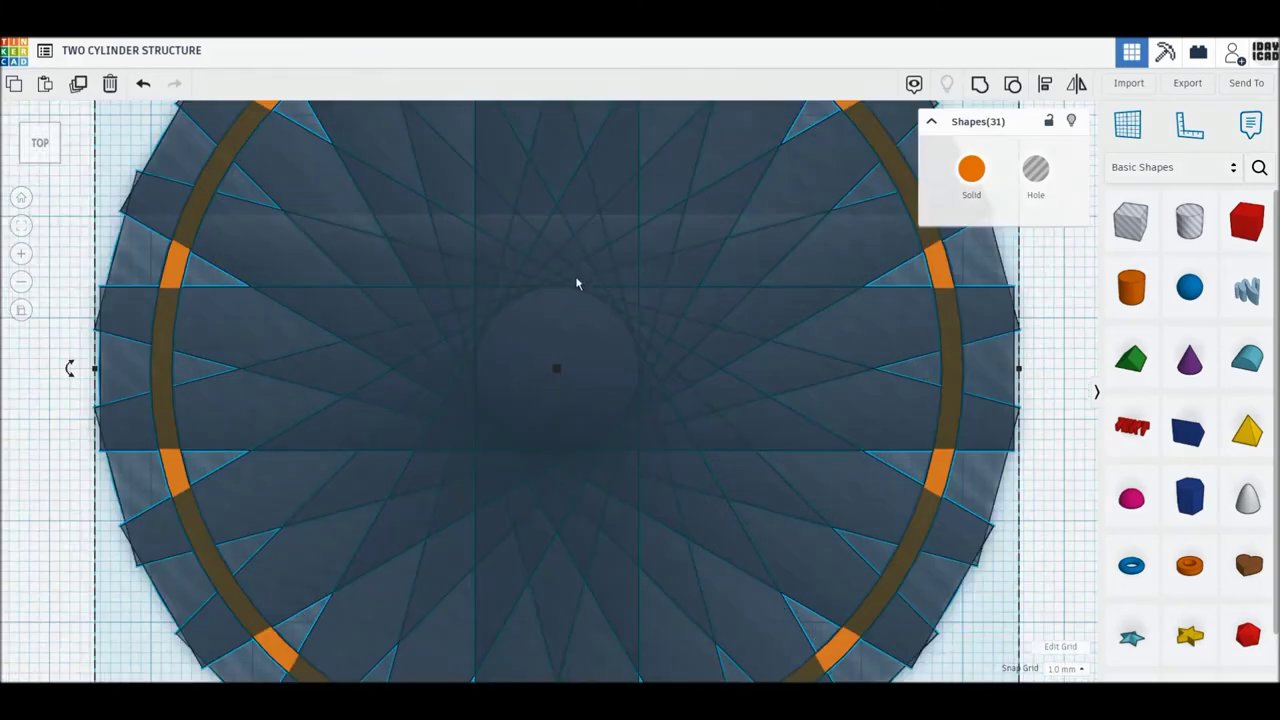
scroll(576, 283, "down", 5)
scroll(576, 283, "up", 2)
scroll(548, 360, "up", 2)
scroll(548, 355, "up", 2)
scroll(575, 296, "up", 1)
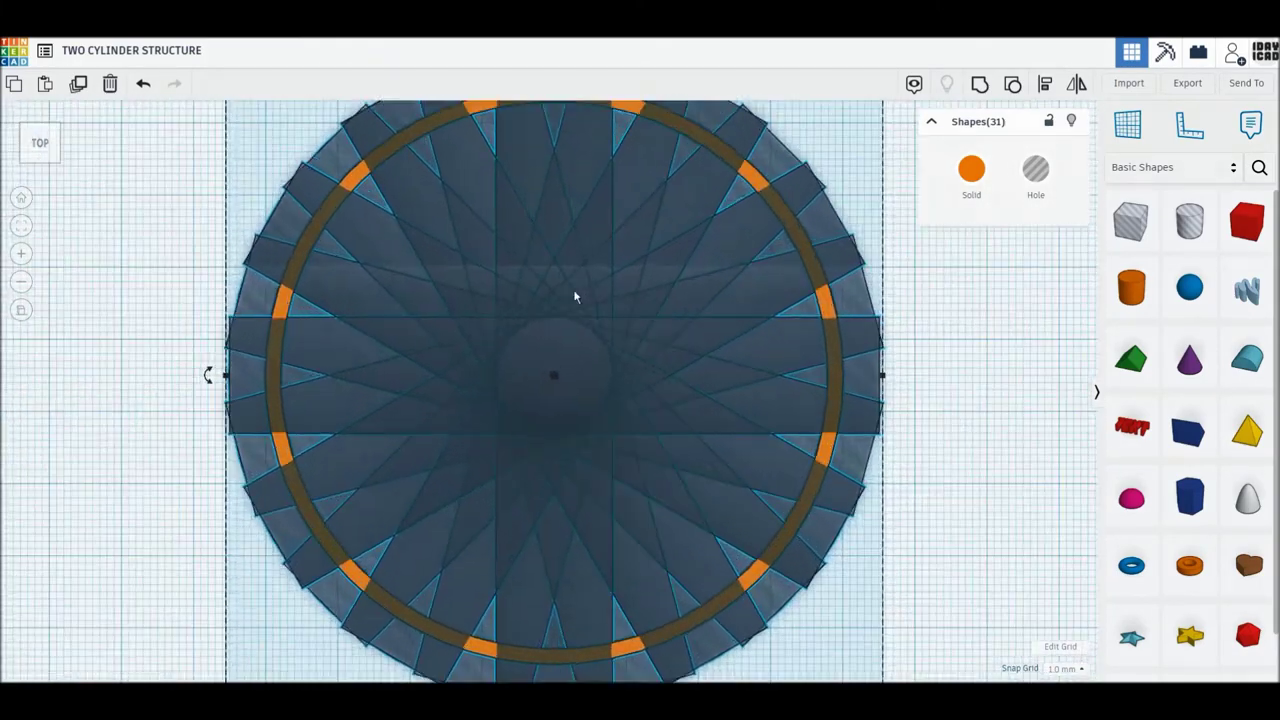
left_click(868, 312, "shift")
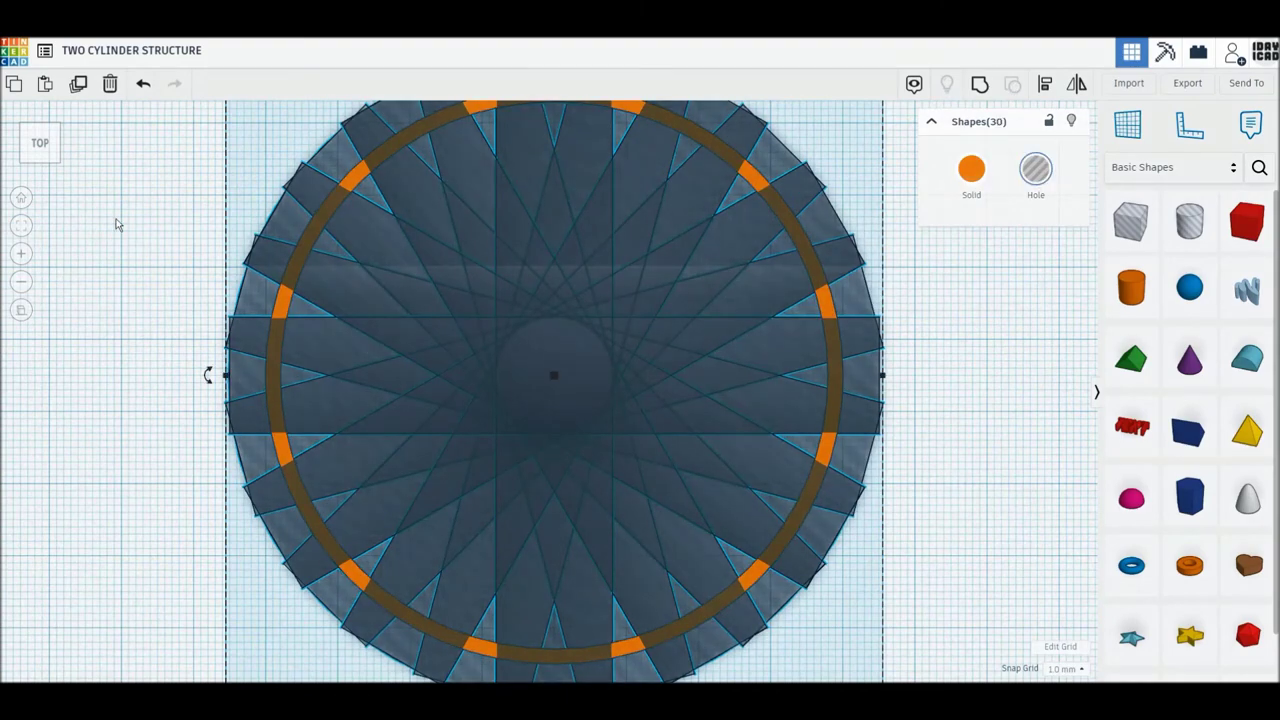
left_click(40, 173)
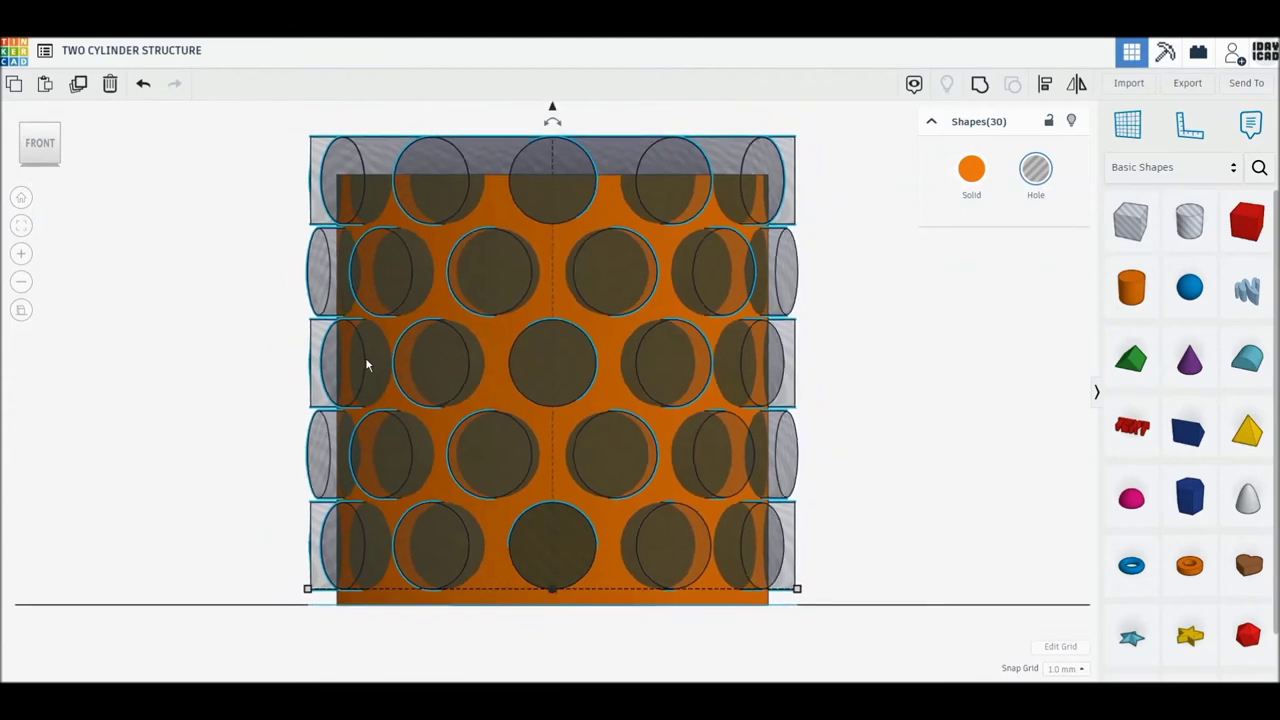
- Lower the hole cylinders to 2 mm above the workplane and stretch the orange tube to 88 mm tall
left_click_drag(551, 140, 550, 160)
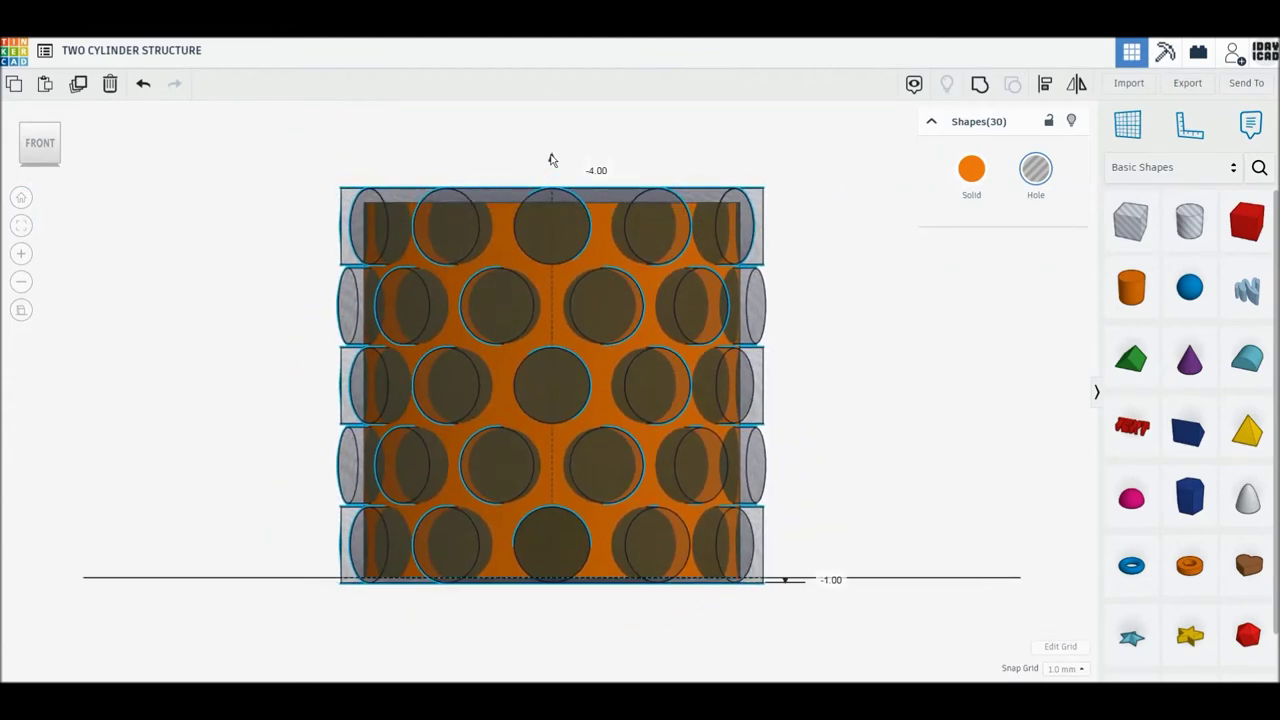
left_click_drag(550, 160, 551, 165)
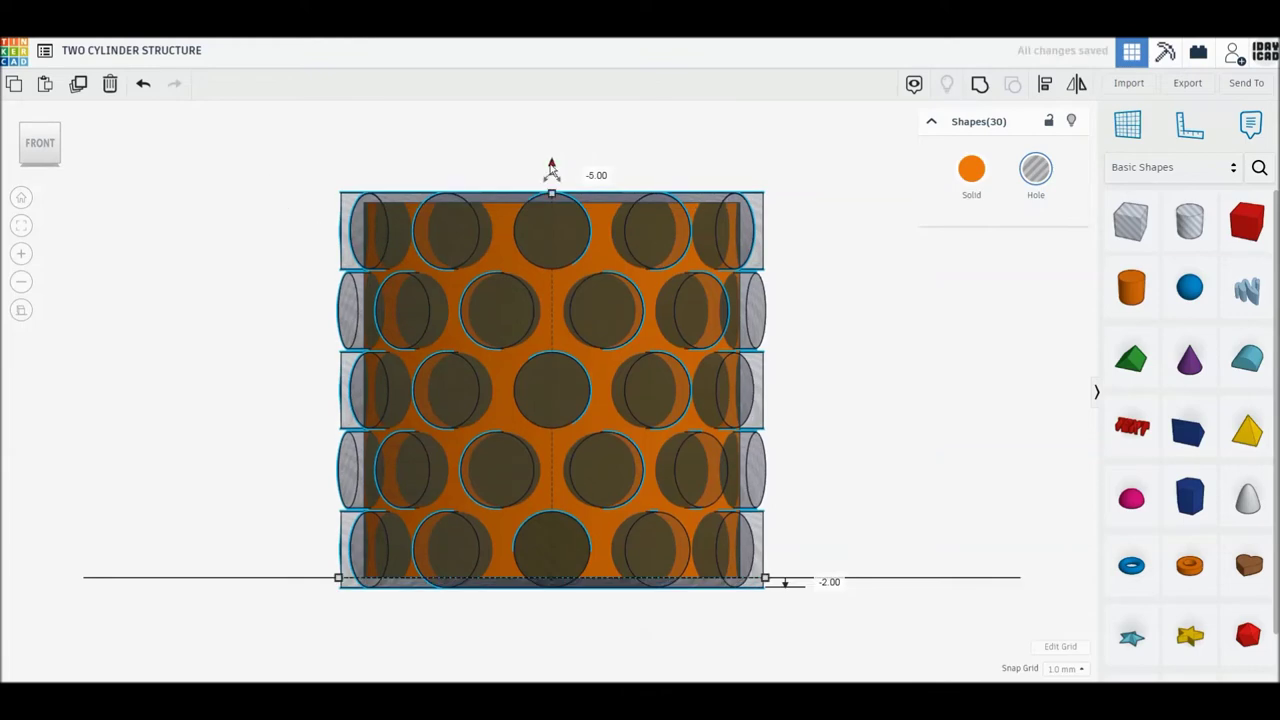
left_click_drag(552, 171, 552, 137)
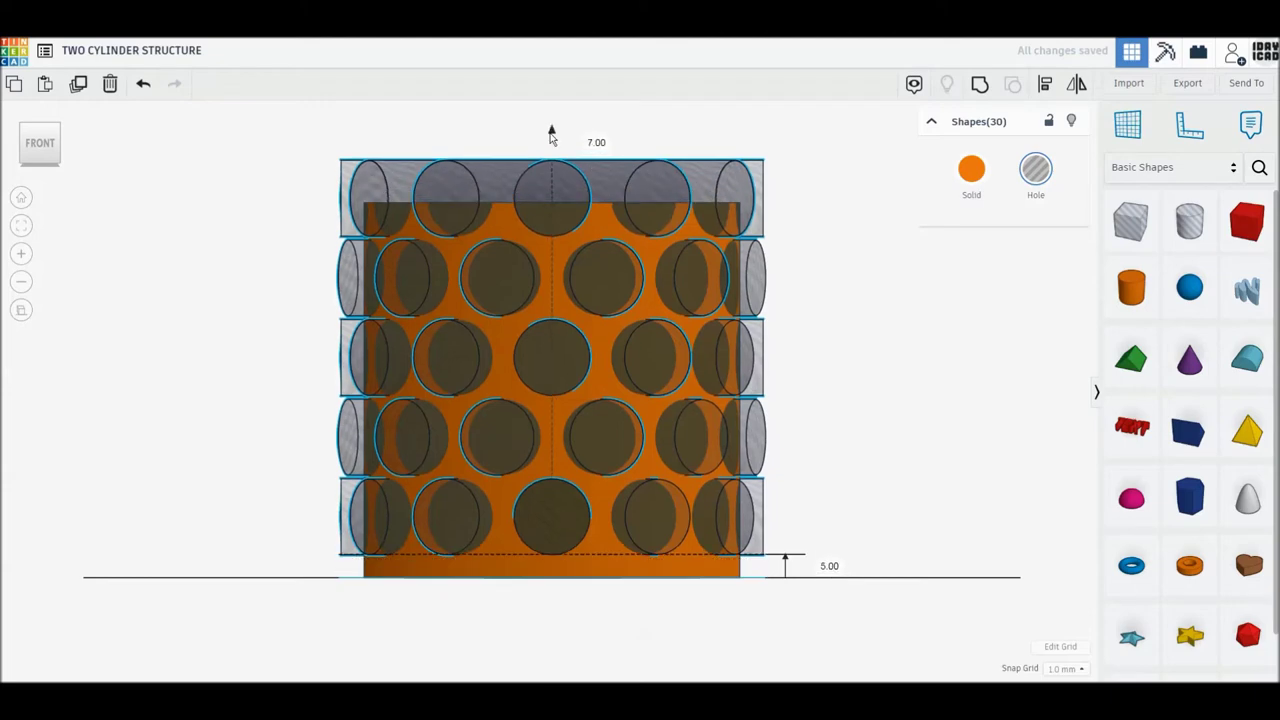
left_click_drag(551, 137, 551, 150)
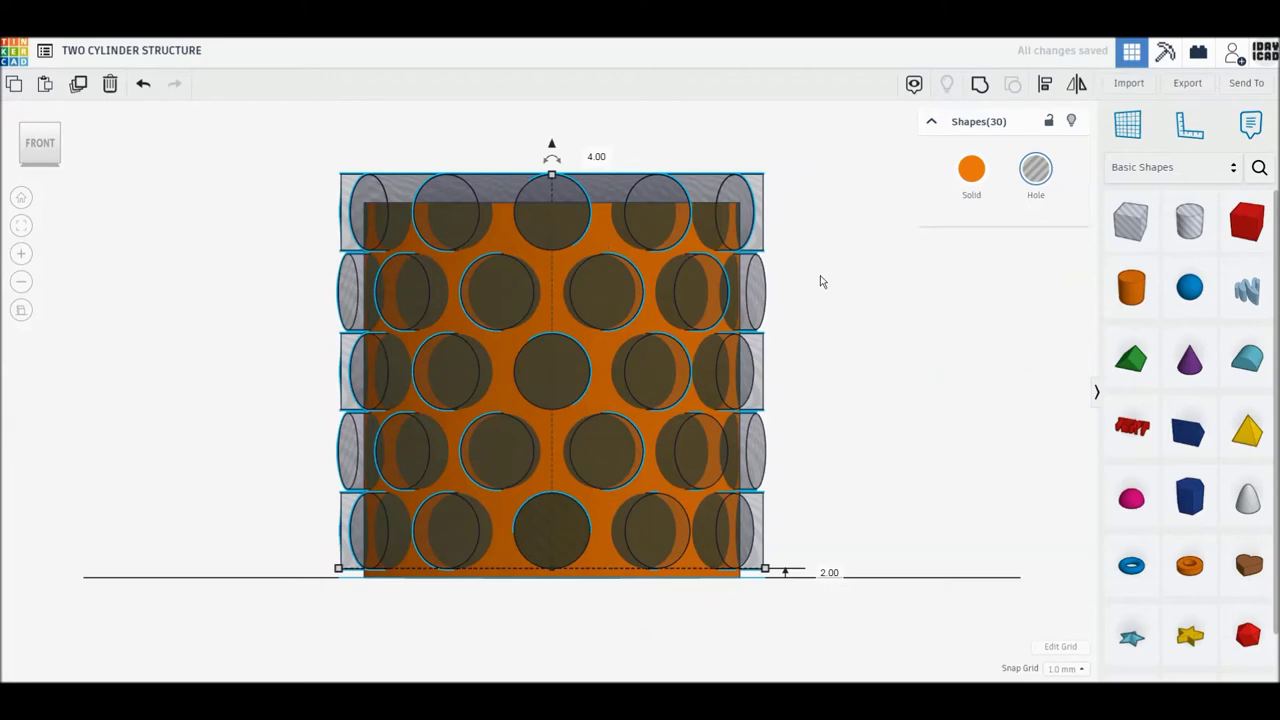
left_click(598, 241)
left_click_drag(553, 195, 553, 167)
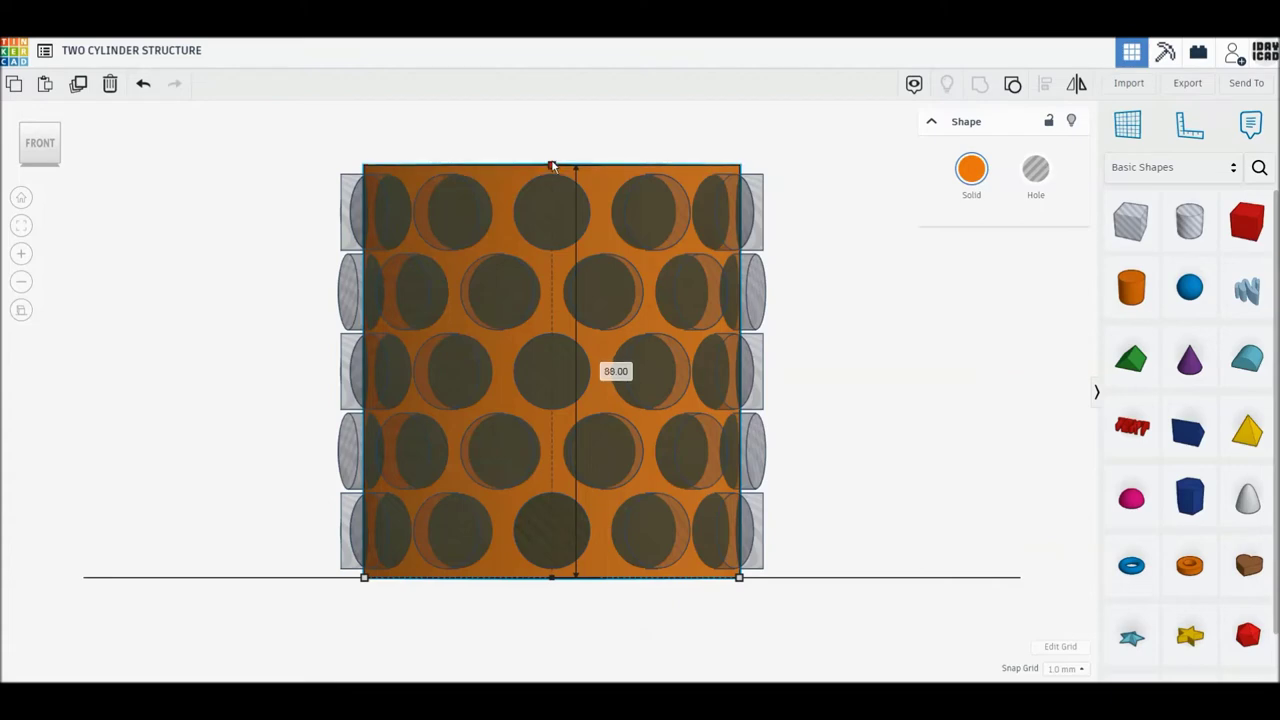
- Group the orange tube and its hole cylinders, 31 shapes in all, into one perforated tube
left_click_drag(314, 143, 868, 634)
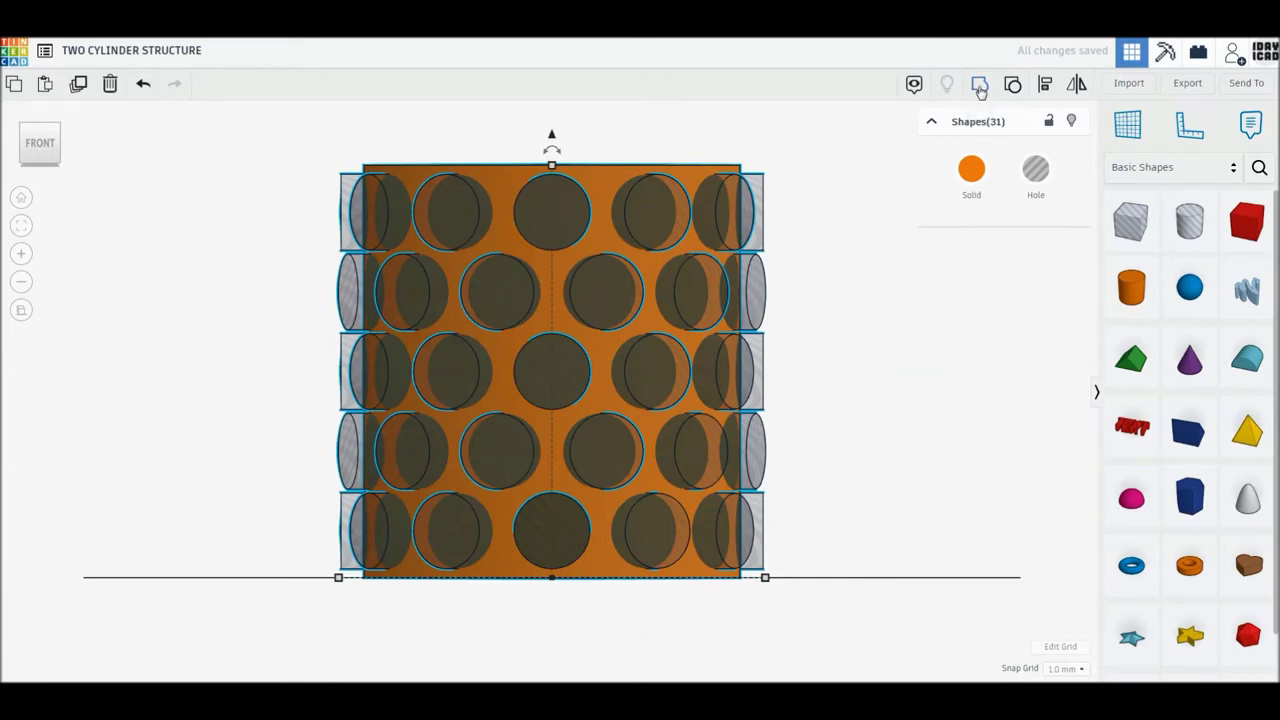
left_click(980, 86)
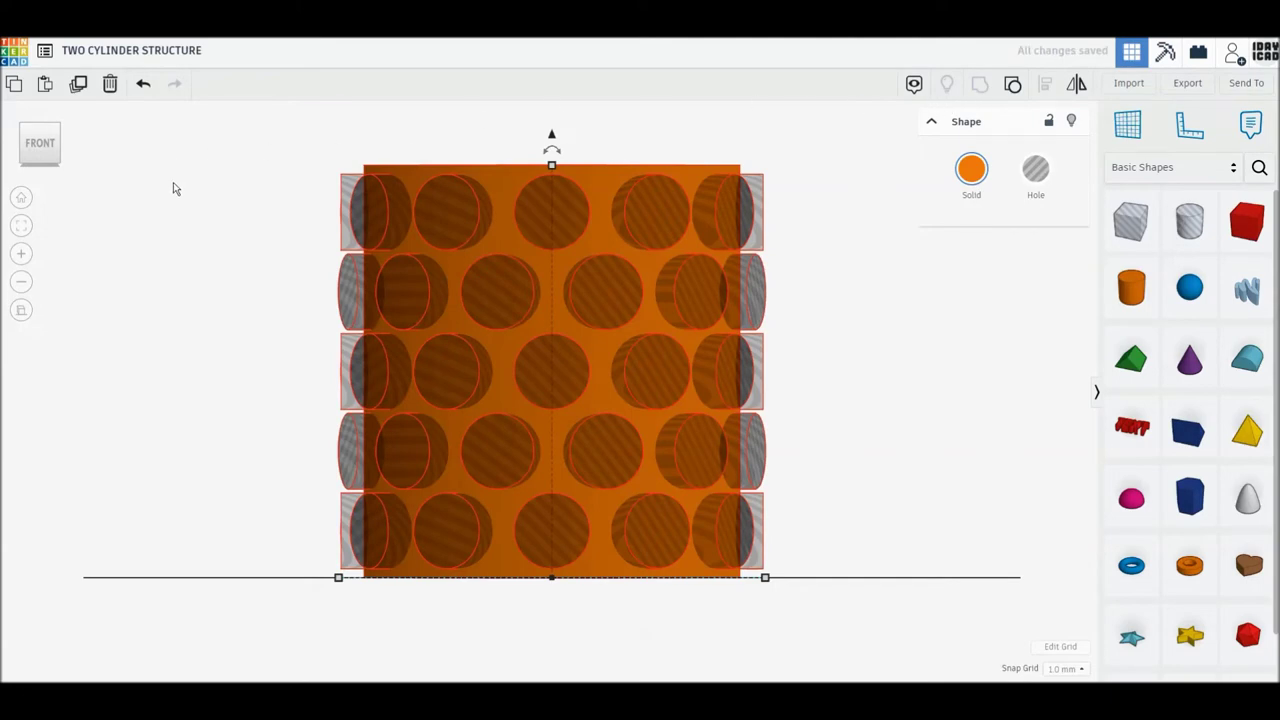
left_click(37, 127)
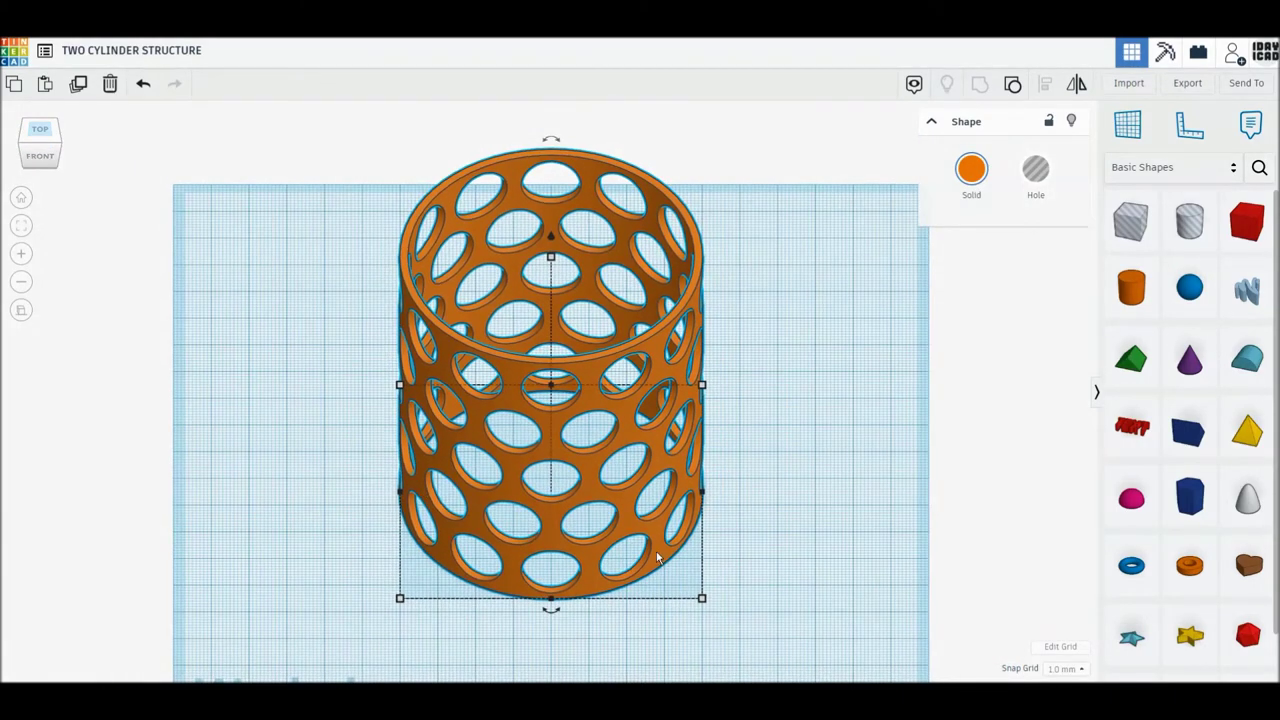
- Duplicate the perforated tube, set the copy to the right of the original, and ungroup the copy
left_click_drag(657, 557, 375, 538)
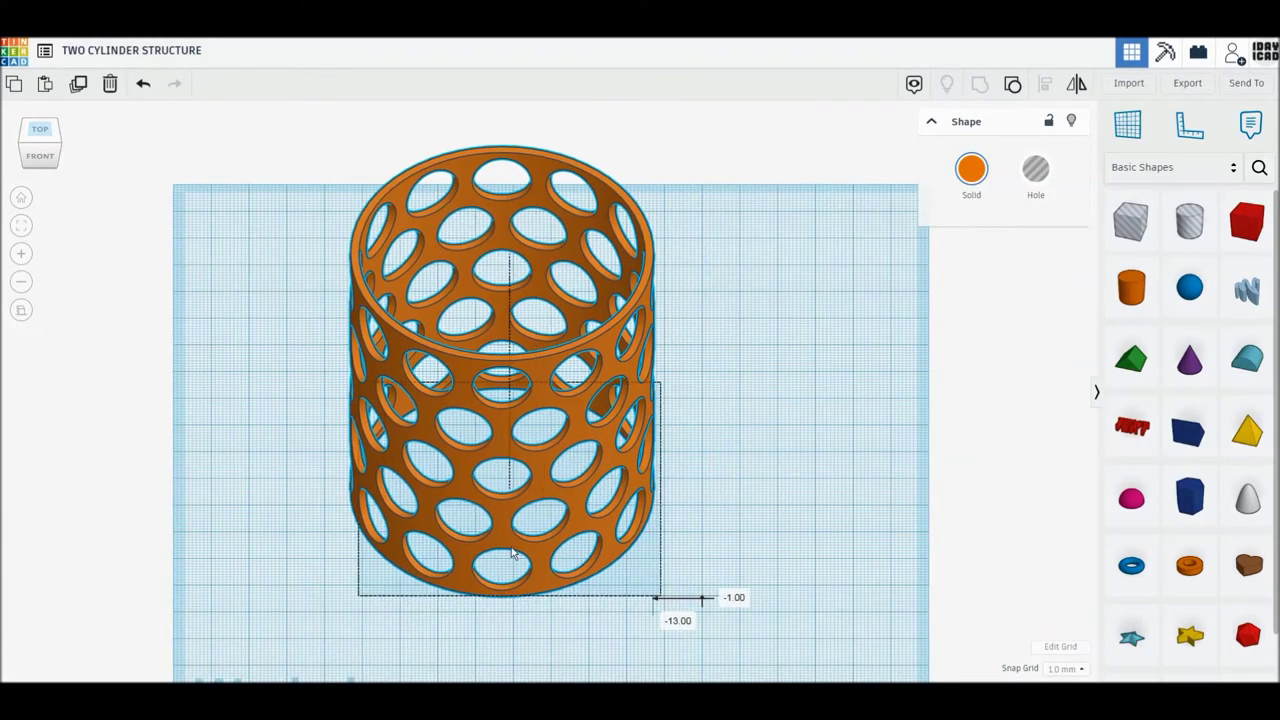
left_click(310, 455)
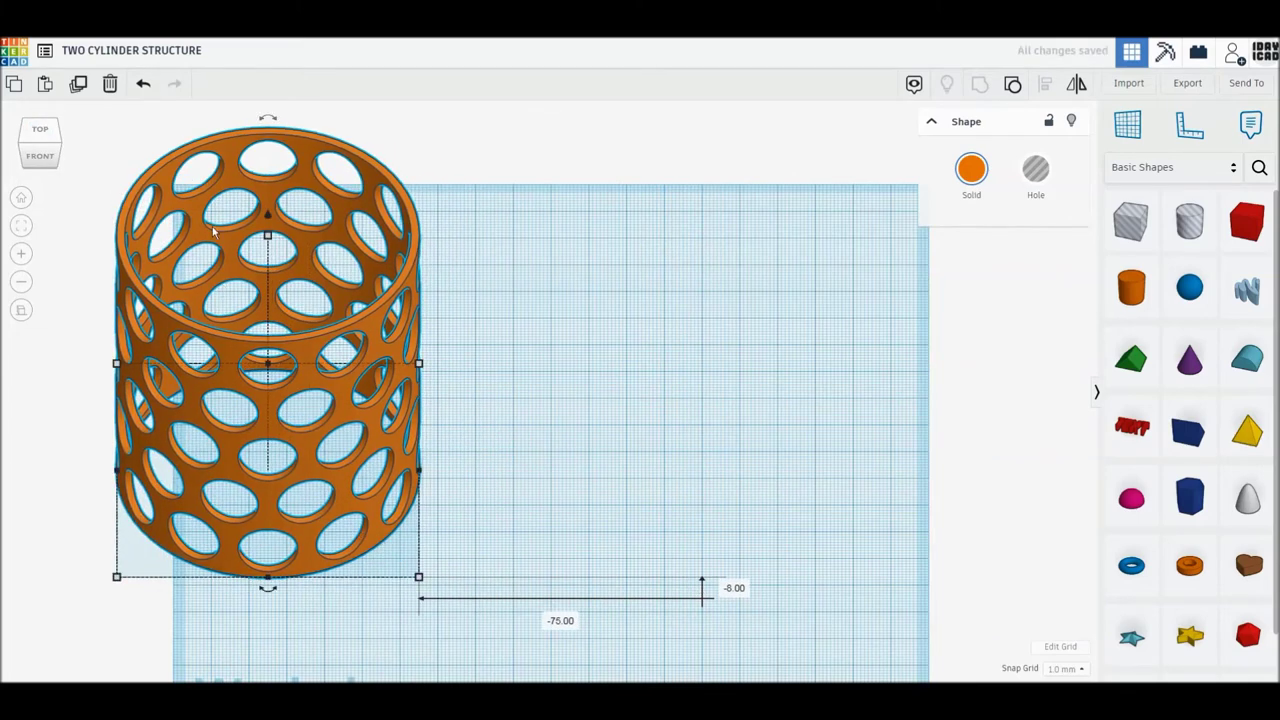
left_click(82, 90)
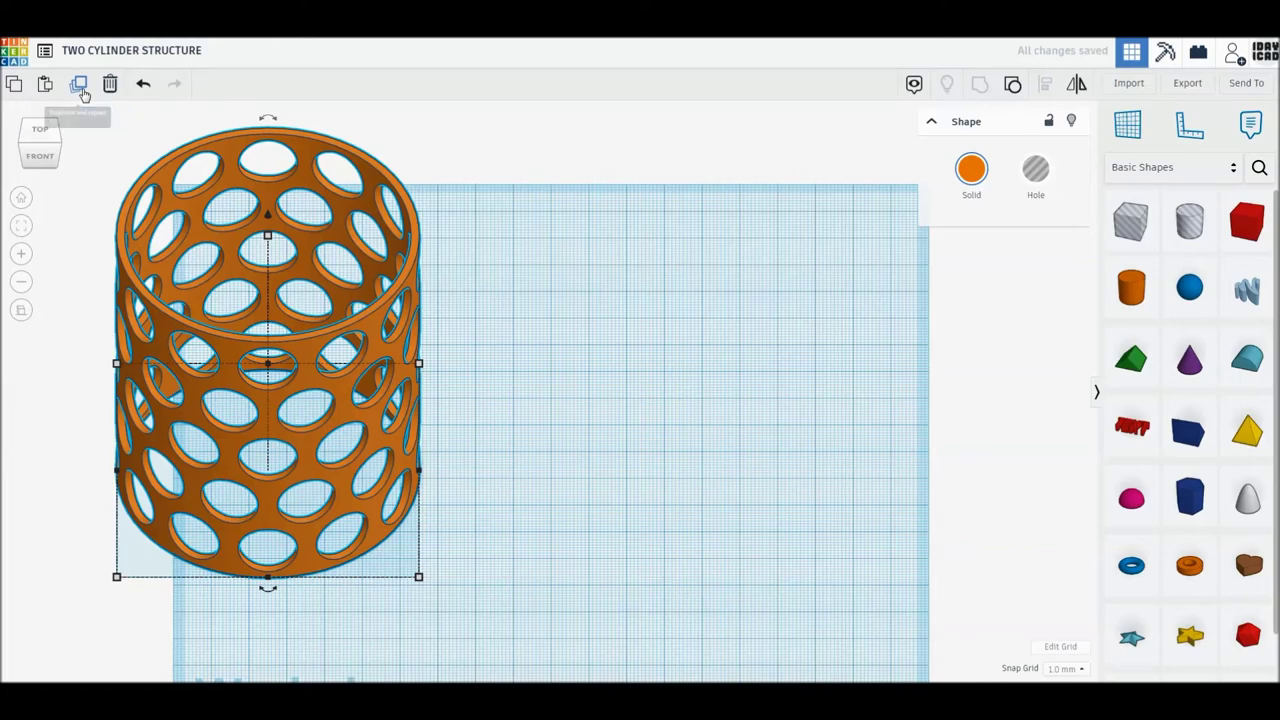
left_click_drag(378, 541, 635, 541)
left_click_drag(323, 522, 132, 514)
left_click(655, 450)
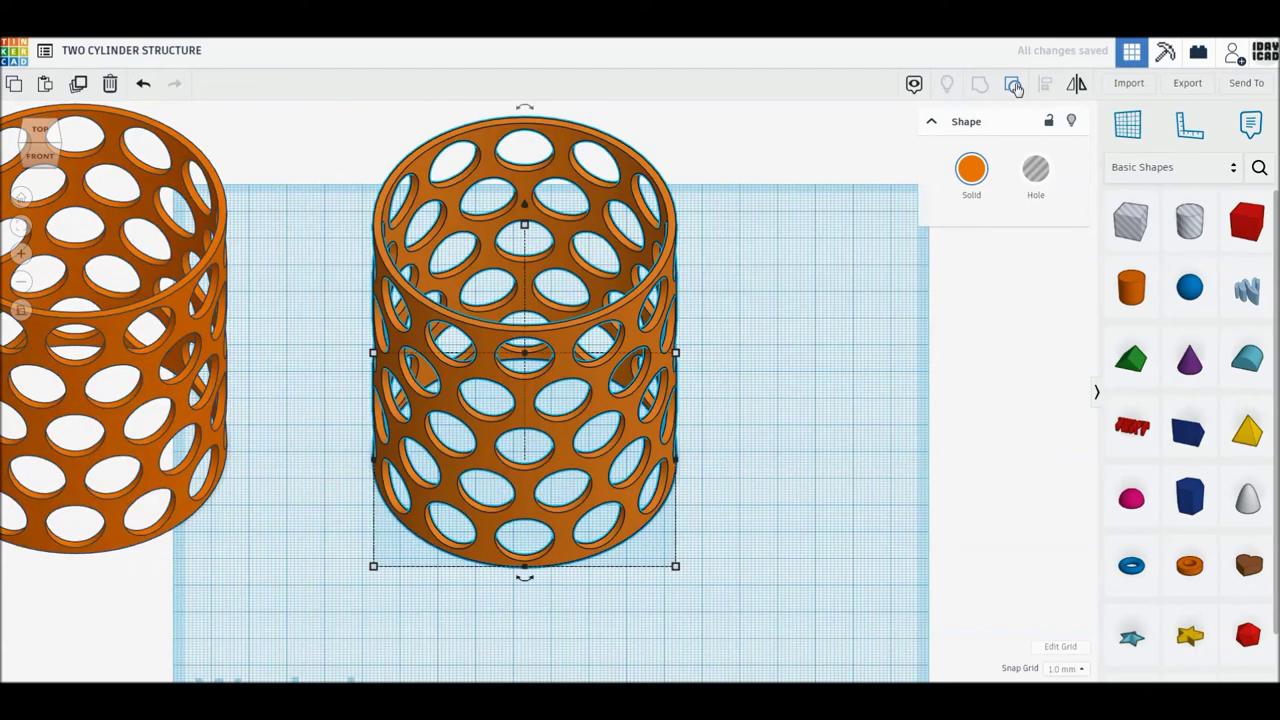
left_click(1014, 88)
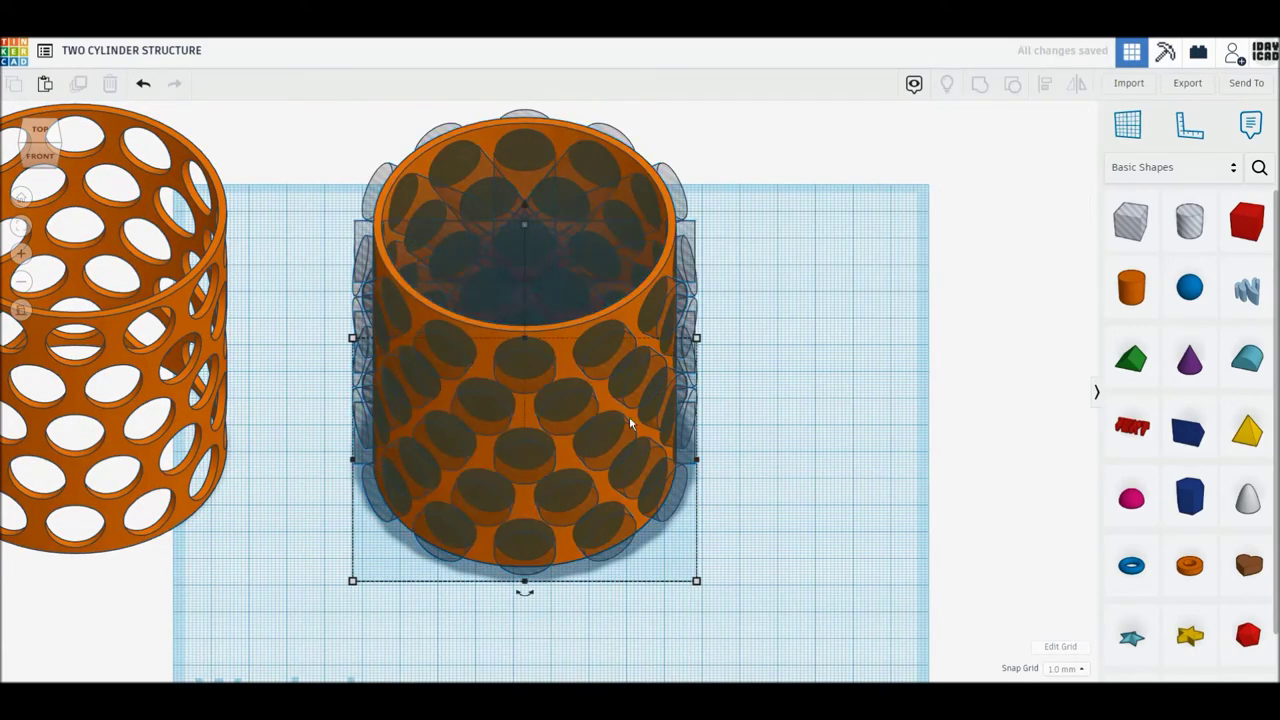
- Delete the copy's hole cylinders, centre the plain tube, and drop a hexagonal polygon beside it
mouse_move(611, 397)
left_mouse_down()
mouse_move(968, 400)
mouse_move(1015, 417)
left_mouse_up()
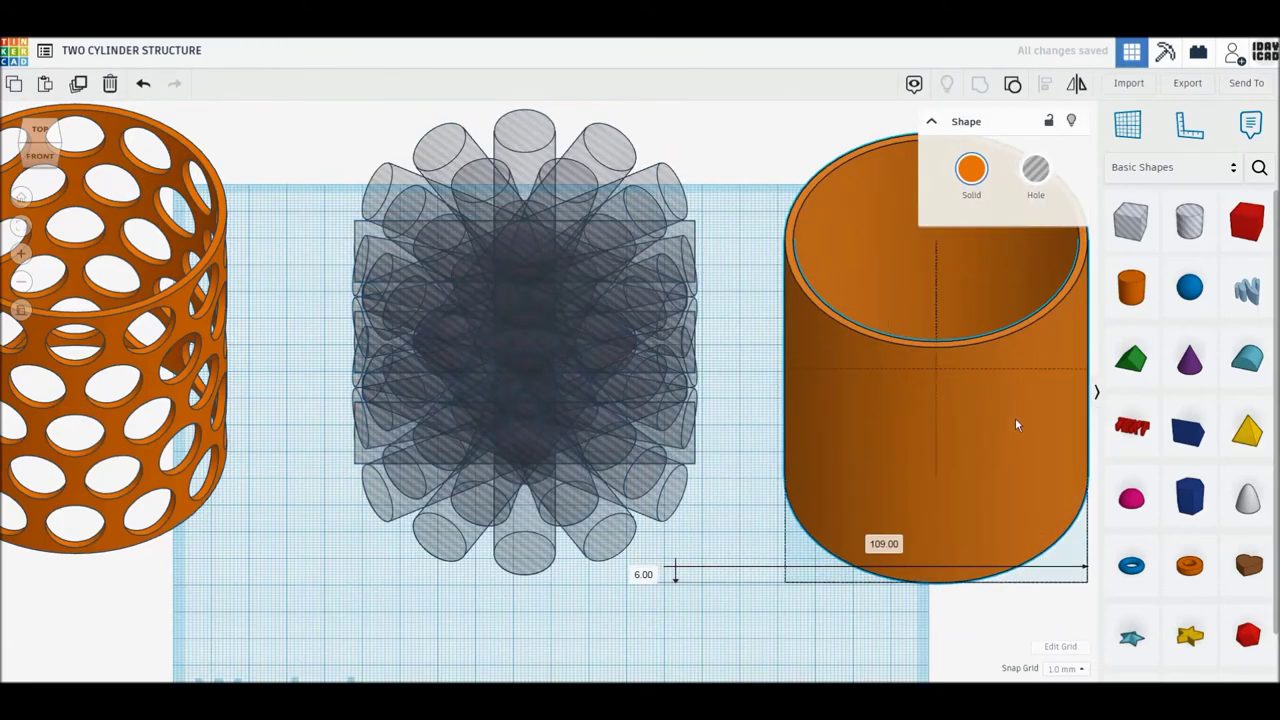
left_click_drag(687, 640, 396, 135)
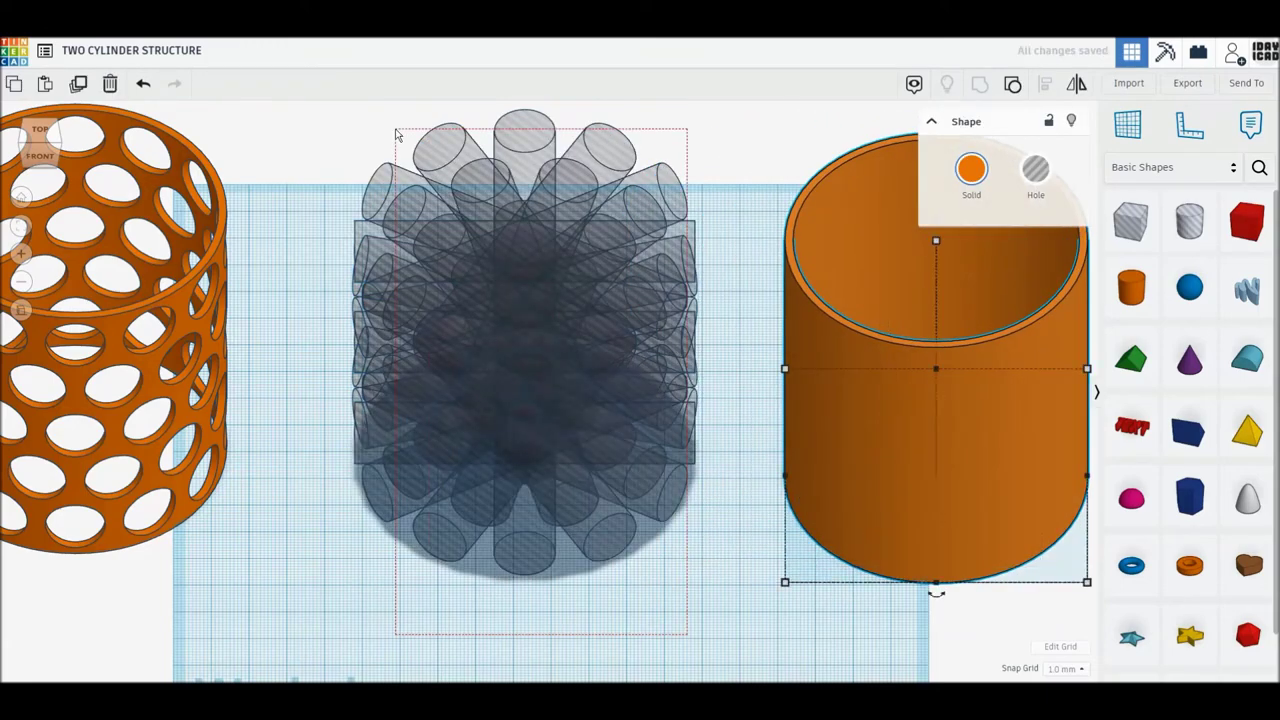
key("Delete")
mouse_move(917, 417)
left_mouse_down()
mouse_move(521, 390)
mouse_move(533, 392)
left_mouse_up()
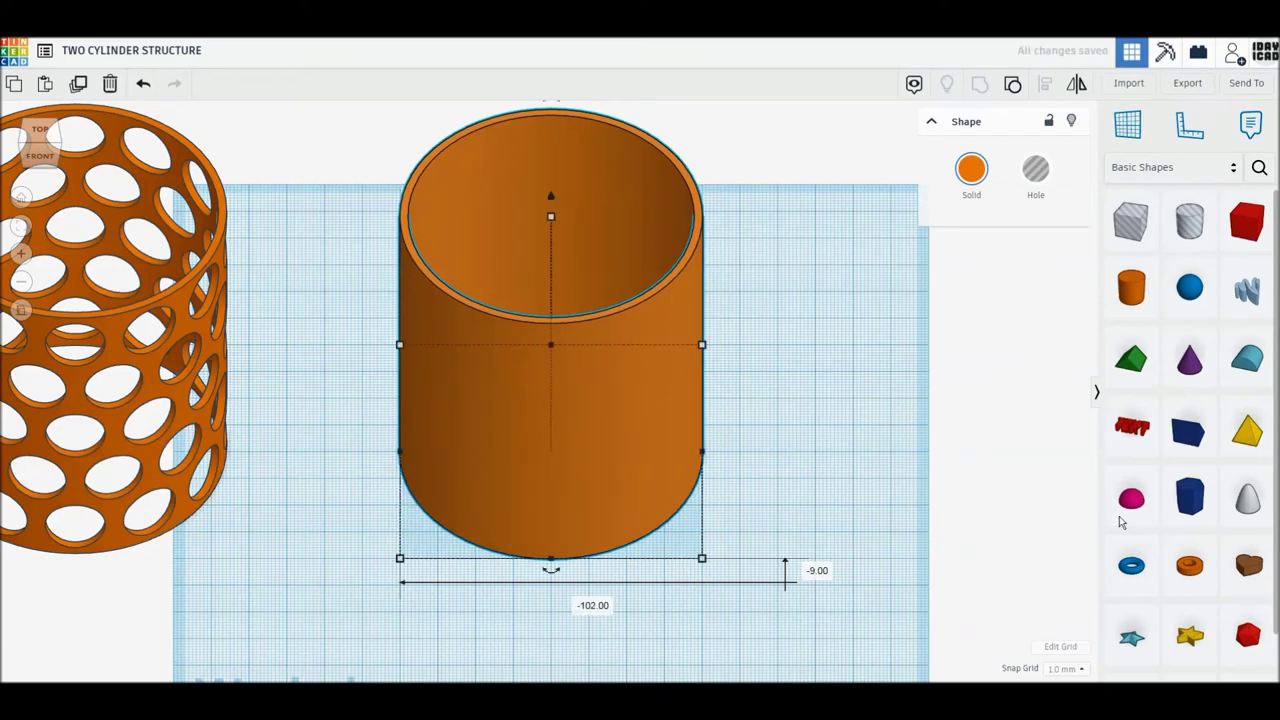
left_click_drag(1190, 495, 808, 486)
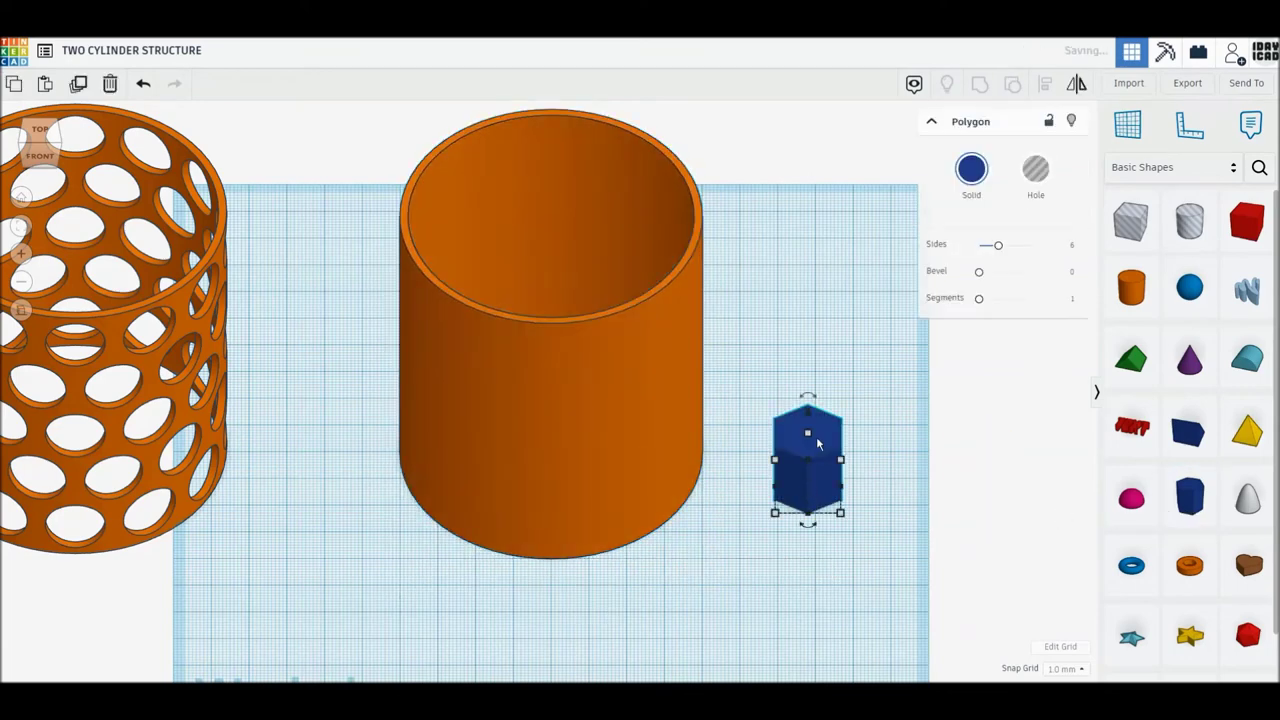
- Make the polygon a 90 mm-tall hole and tip it 90° onto its side
left_click(874, 463)
type("90")
key("Return")
left_click(1036, 168)
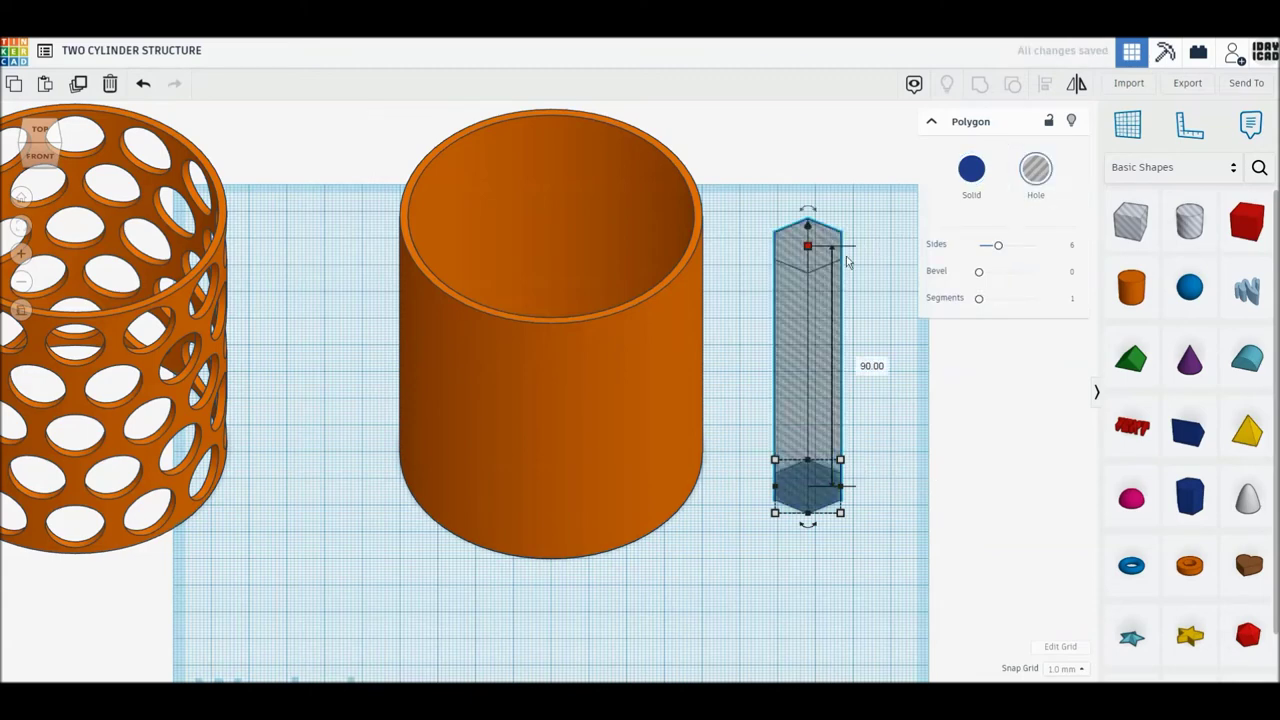
right_click_drag(423, 167, 445, 170)
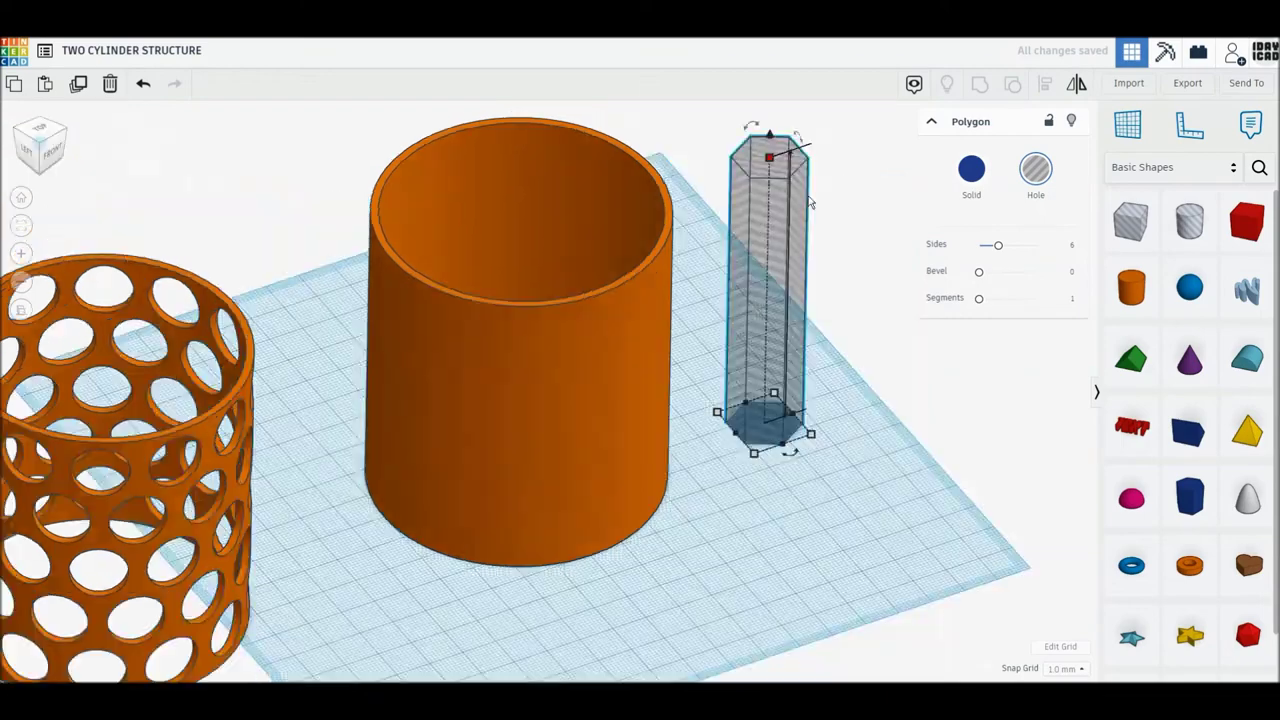
left_click_drag(740, 195, 810, 392)
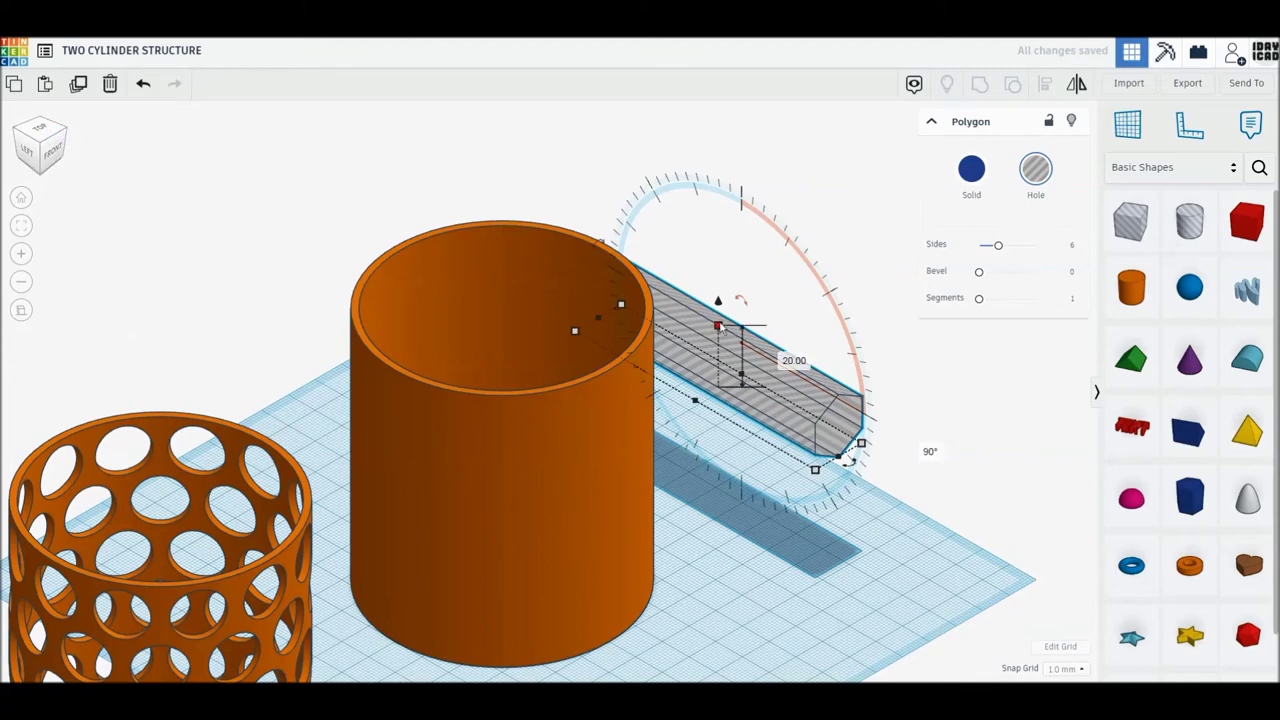
- Set the hexagonal hole to 0 elevation and lay it across the plain tube, selecting both
left_click(971, 513)
type("00")
key("Return")
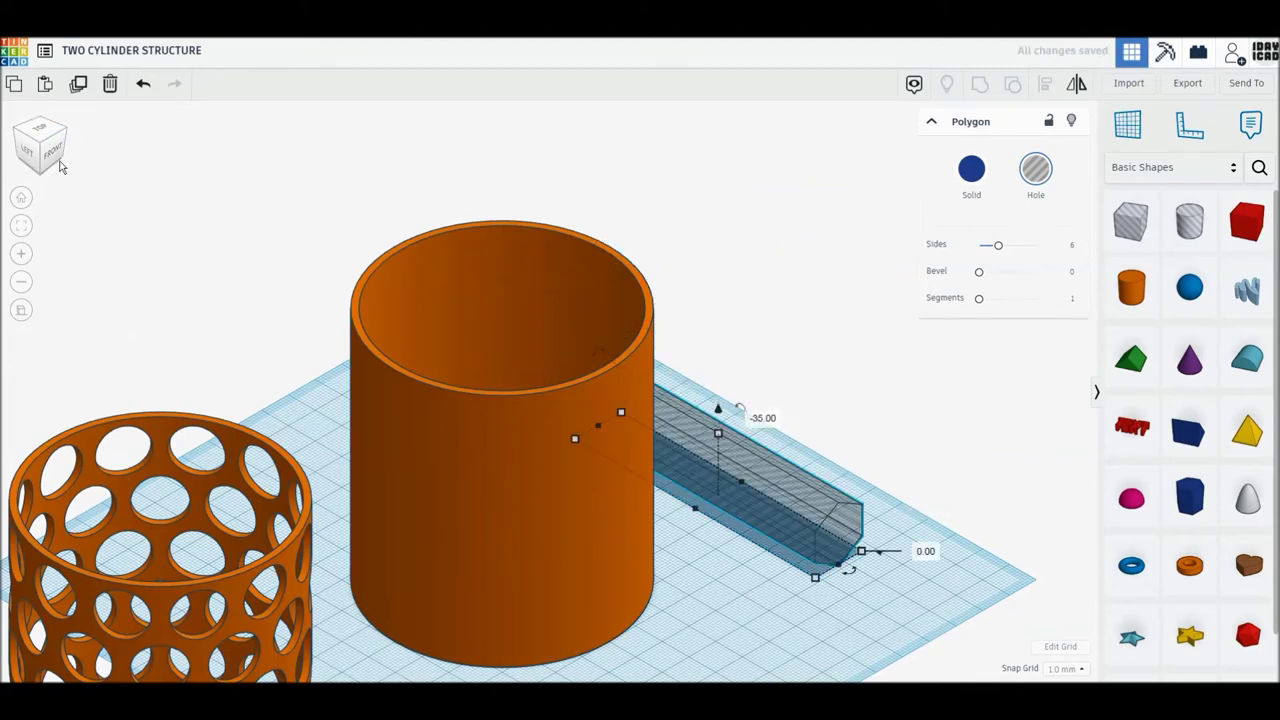
left_click(40, 128)
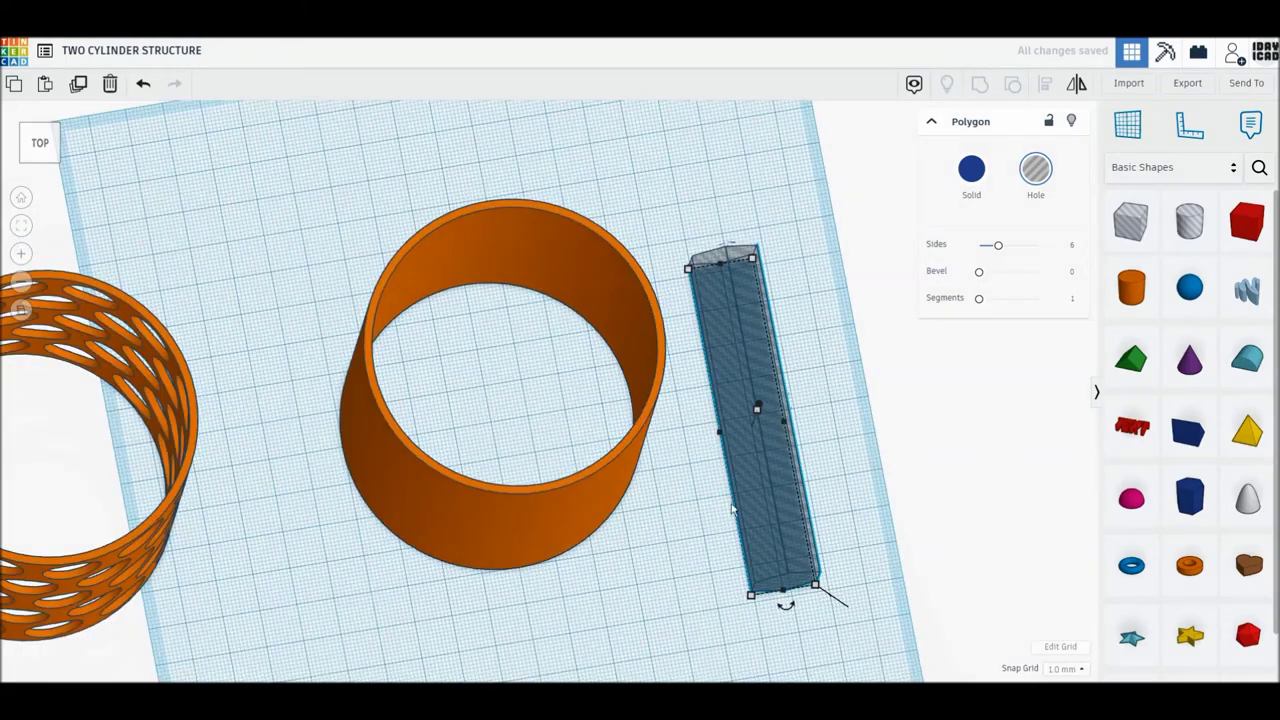
mouse_move(784, 508)
left_mouse_down()
mouse_move(541, 438)
mouse_move(528, 459)
left_mouse_up()
left_click_drag(345, 178, 740, 572)
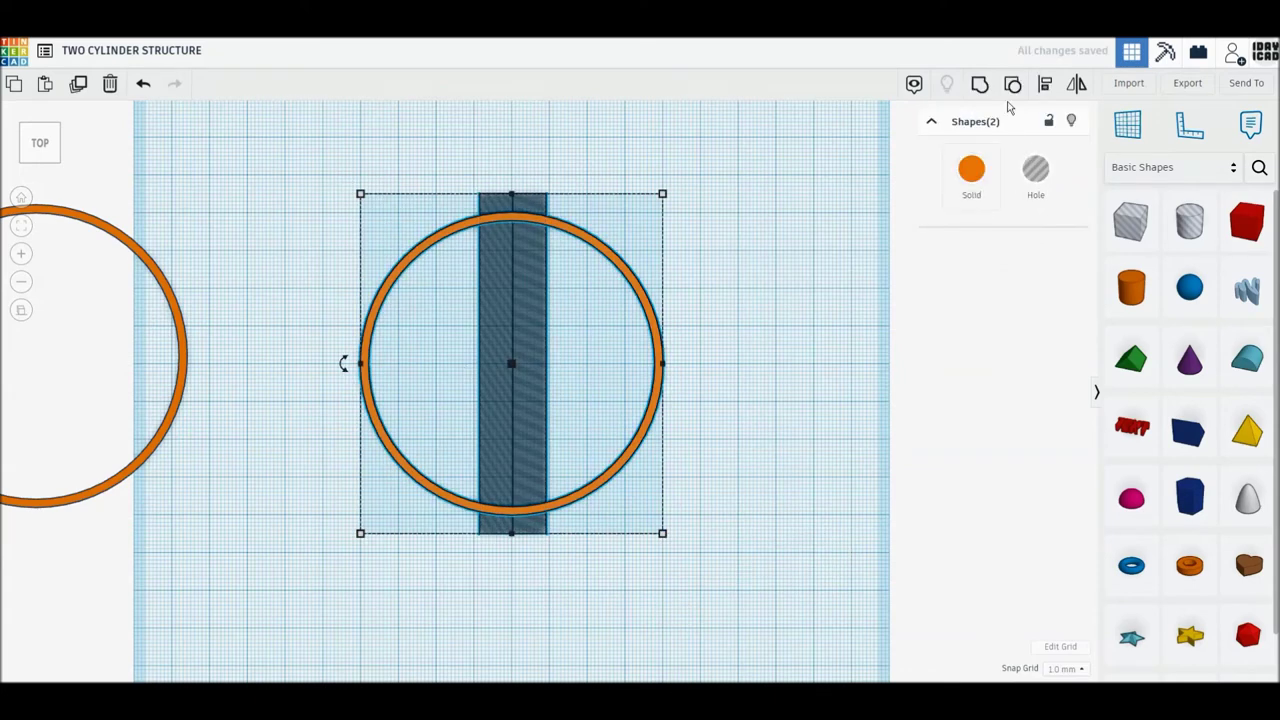
- Centre the hexagonal hole bar on the tube using Align
left_click(1043, 88)
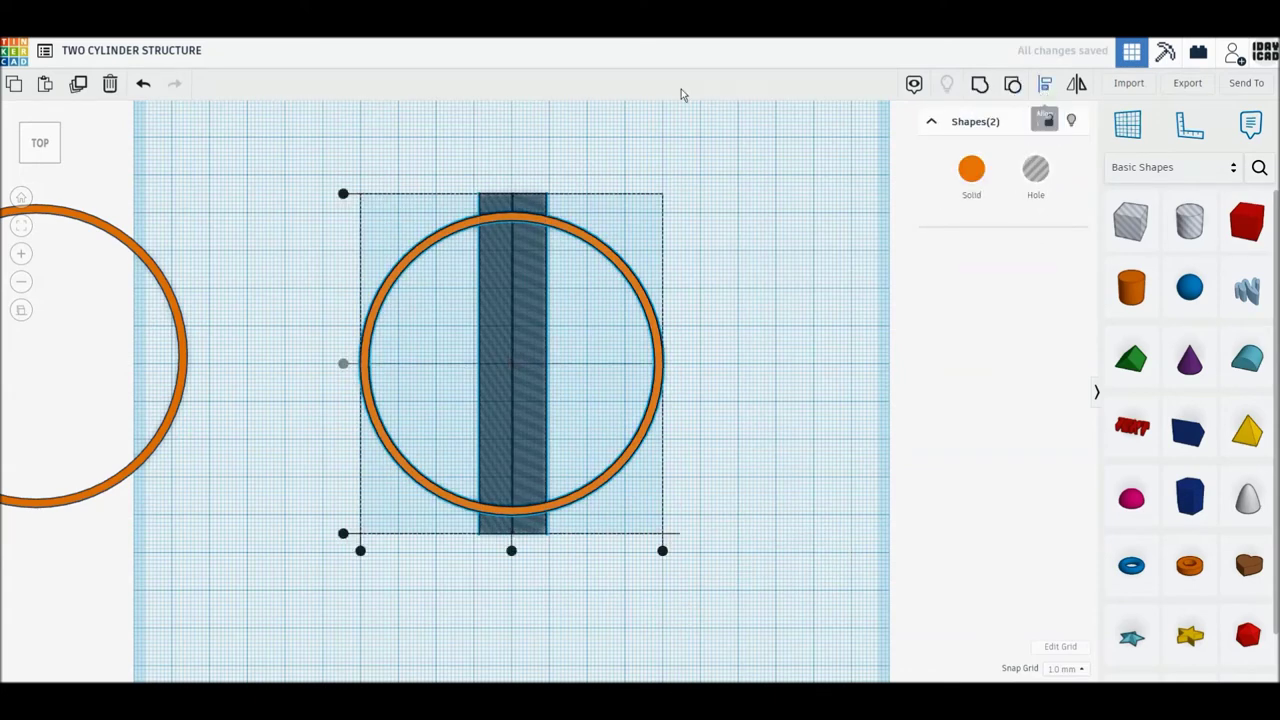
left_click(511, 550)
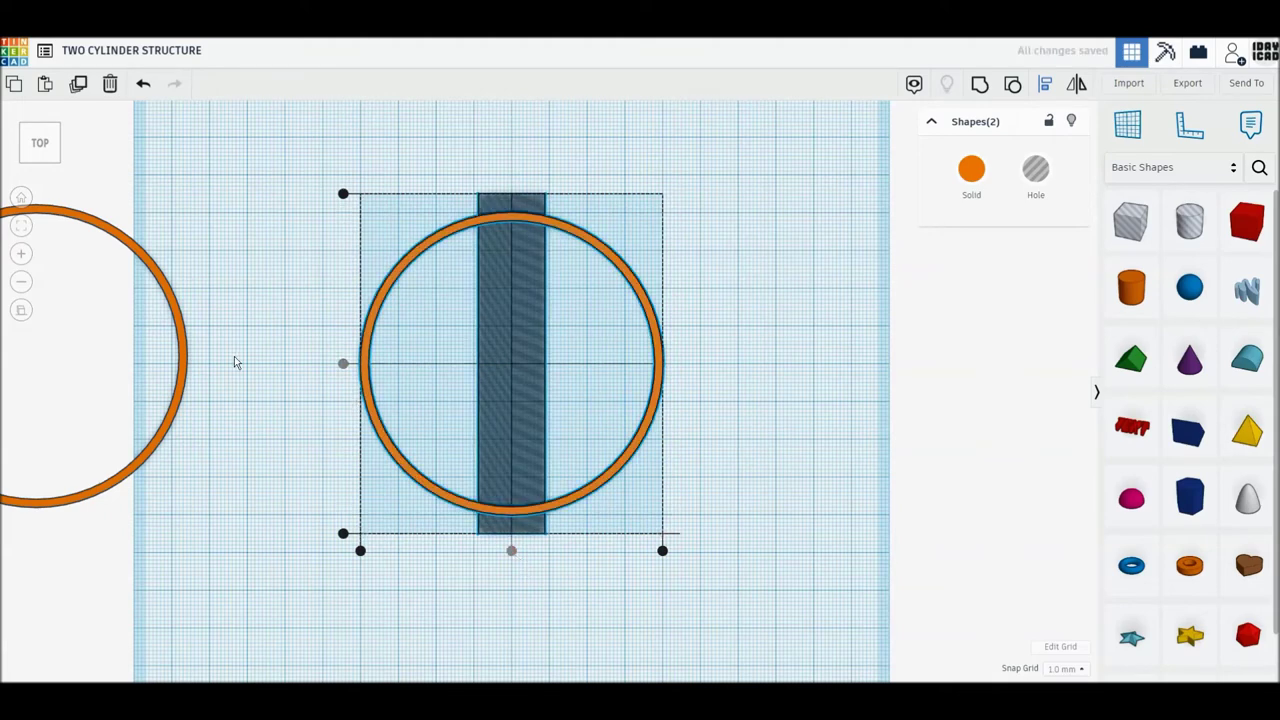
left_click(276, 272)
left_click(482, 292)
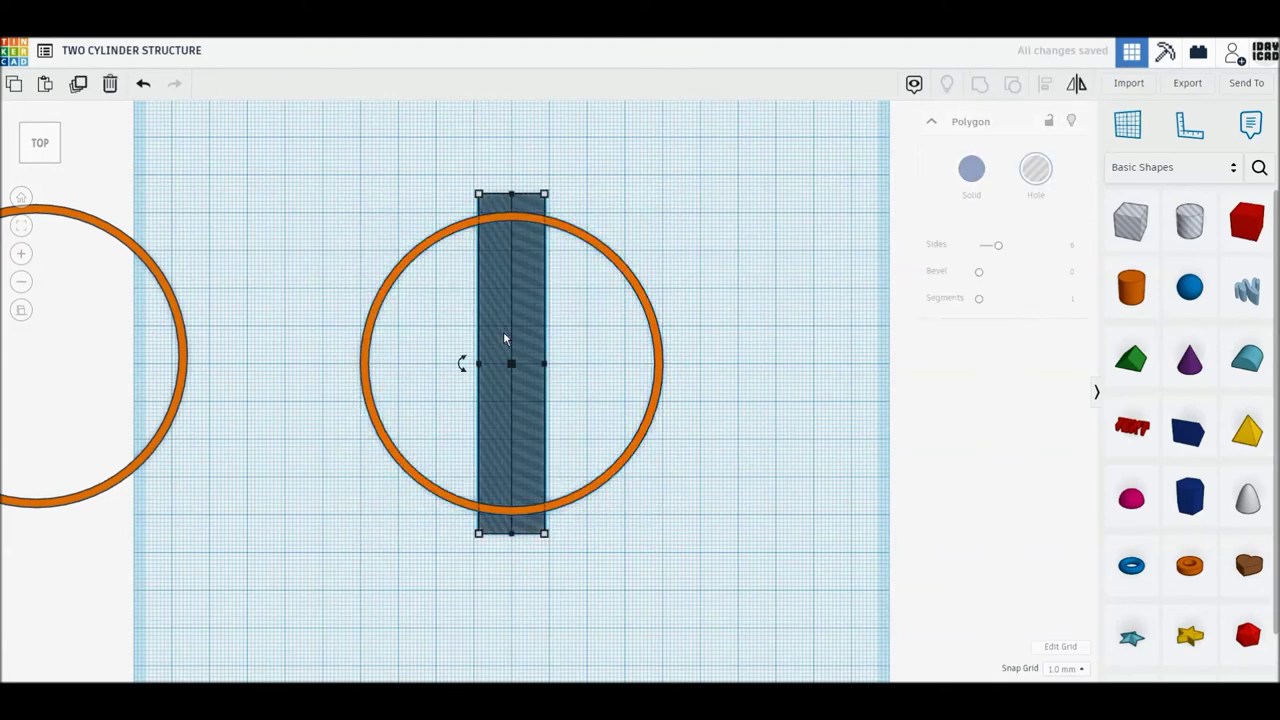
- Duplicate the hole bar five times, each turned a further 30°, forming a six-spoke star
left_click(79, 87)
mouse_move(461, 363)
left_mouse_down()
mouse_move(280, 369)
mouse_move(276, 385)
left_mouse_up()
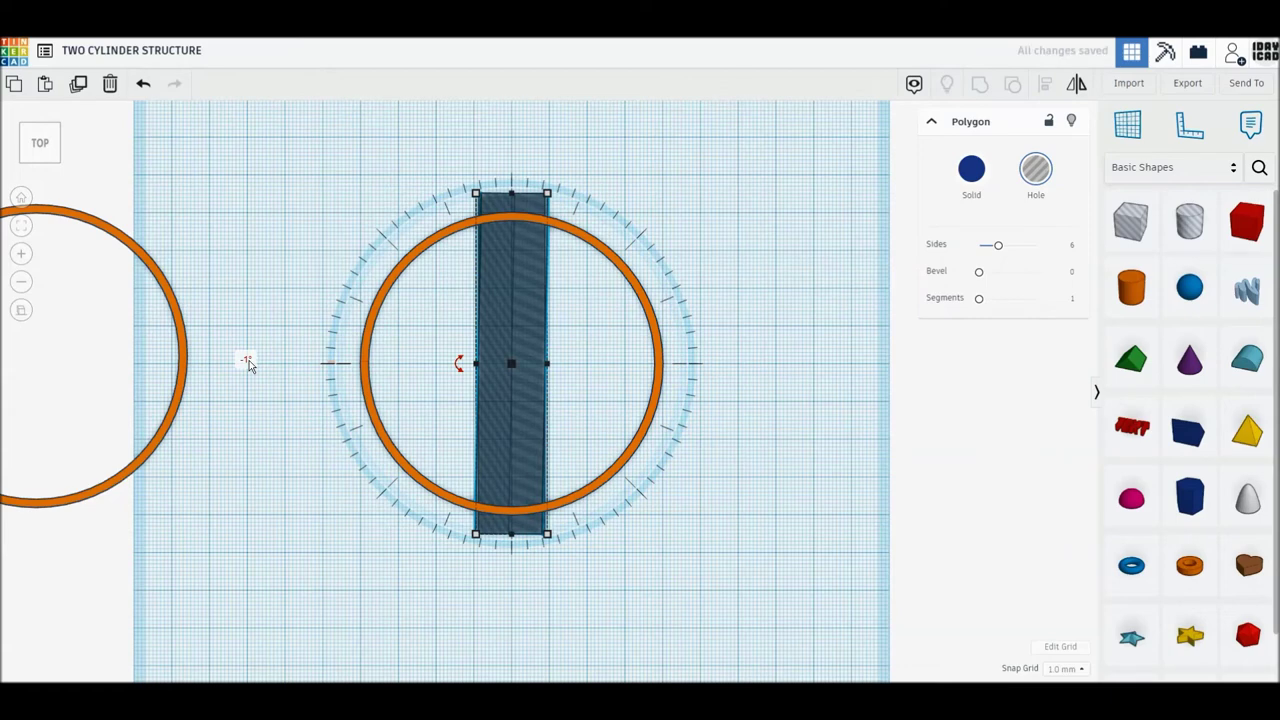
type("30")
key("Return")
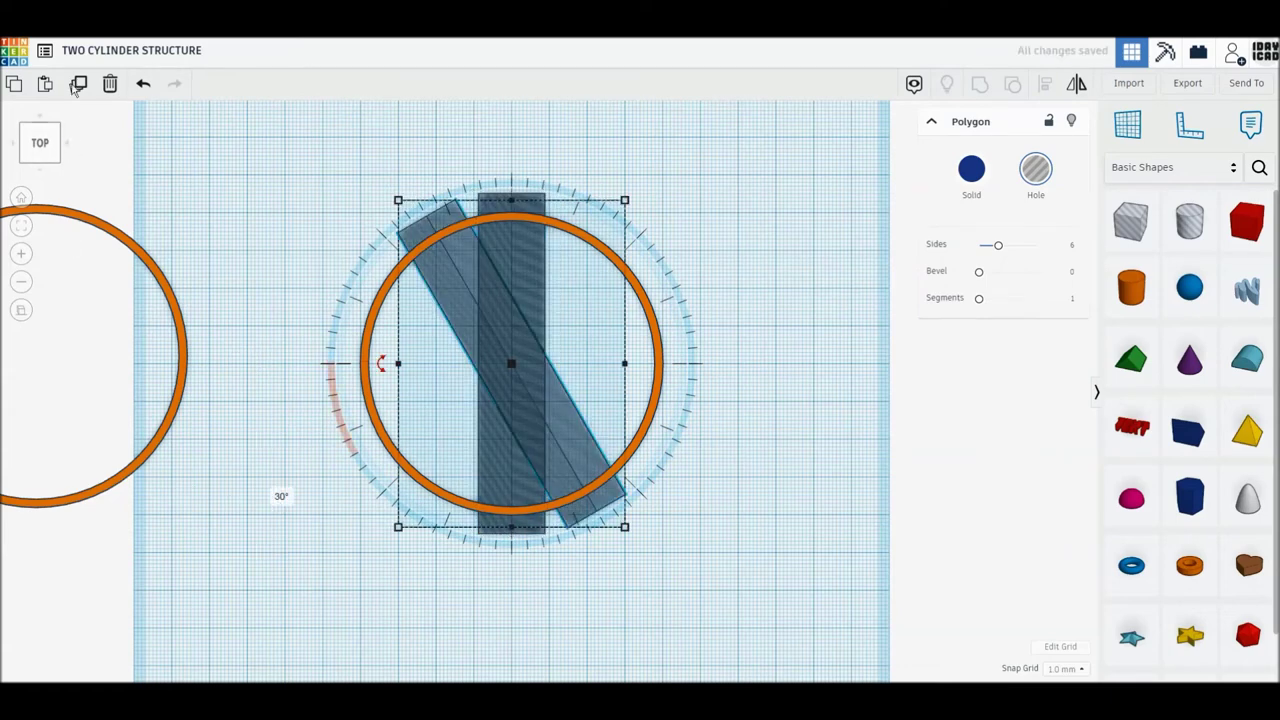
left_click(78, 86)
left_click(78, 86)
left_click(78, 86)
left_click(78, 86)
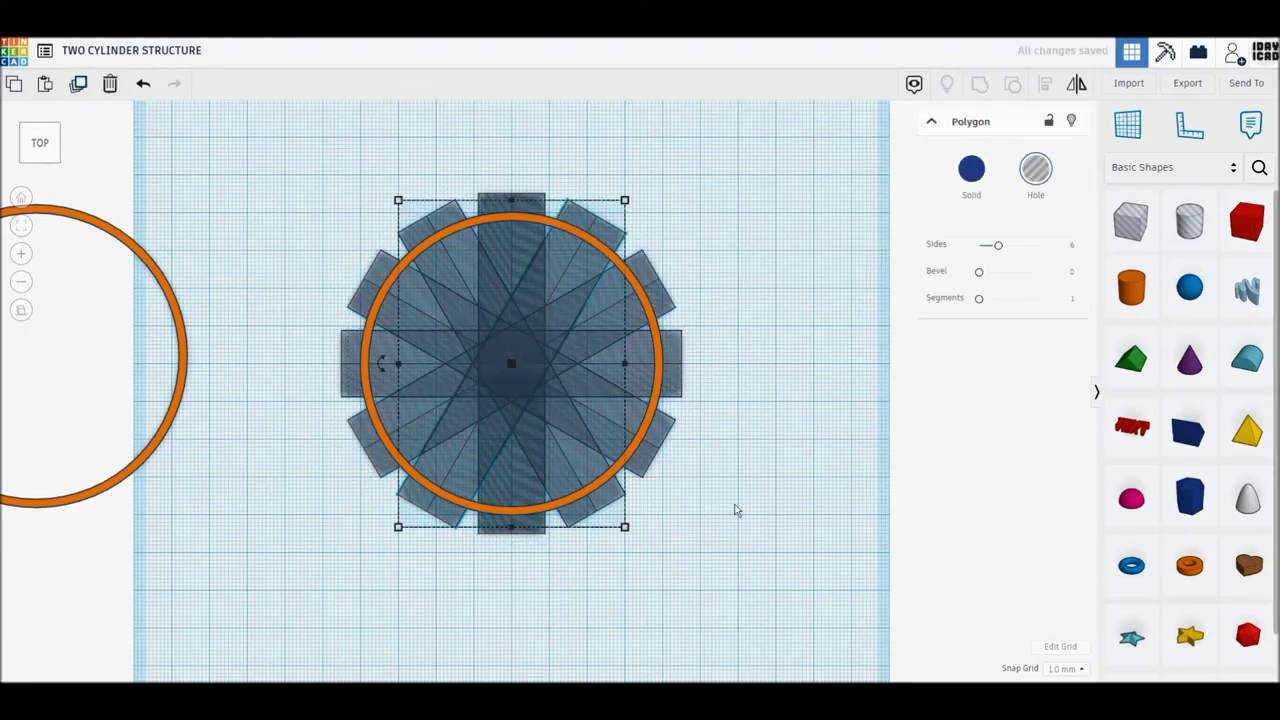
left_click(776, 522)
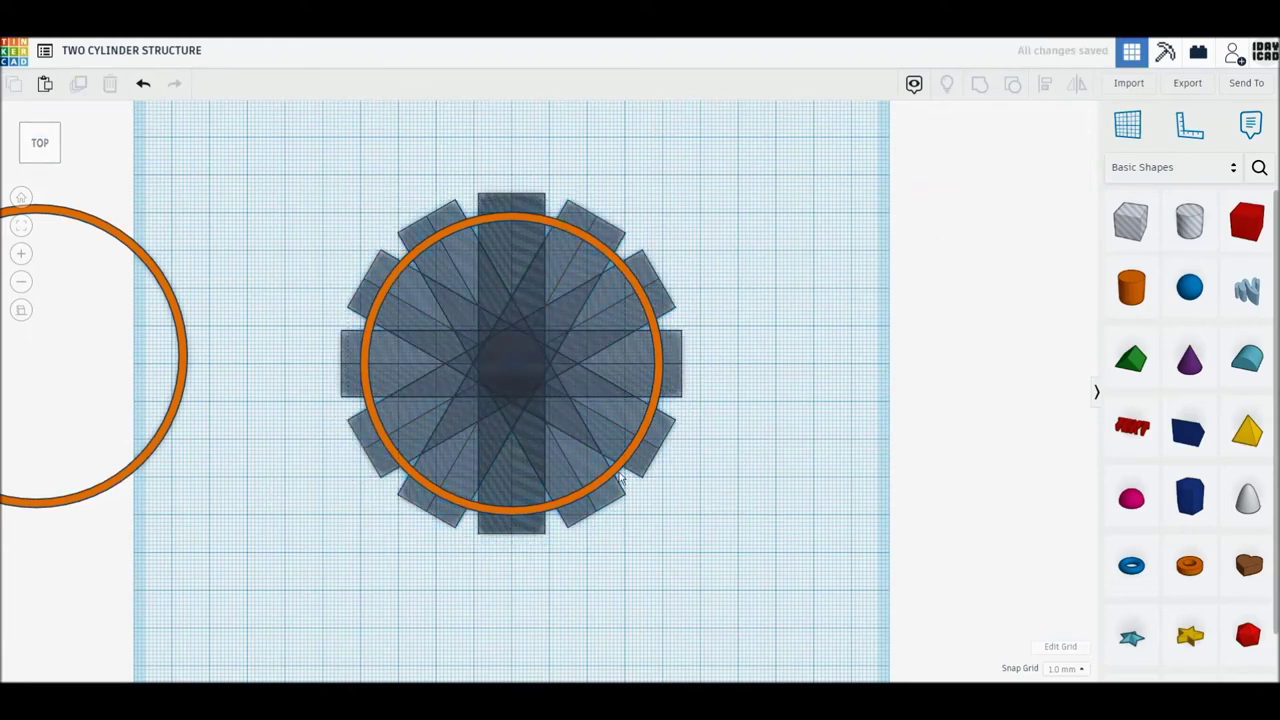
left_click(438, 291)
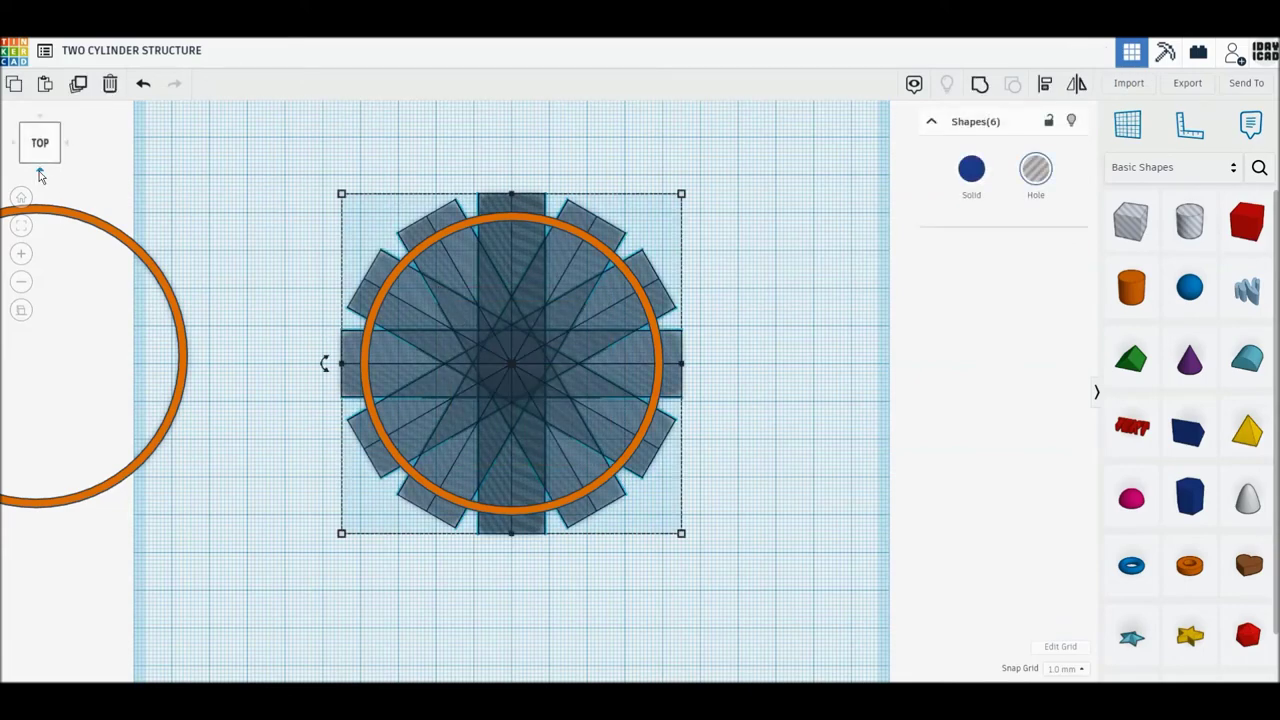
left_click(40, 172)
- Sink the hexagon ring to -15 mm and add a copy turned 15°, staggered just above it
left_click_drag(510, 515, 511, 571)
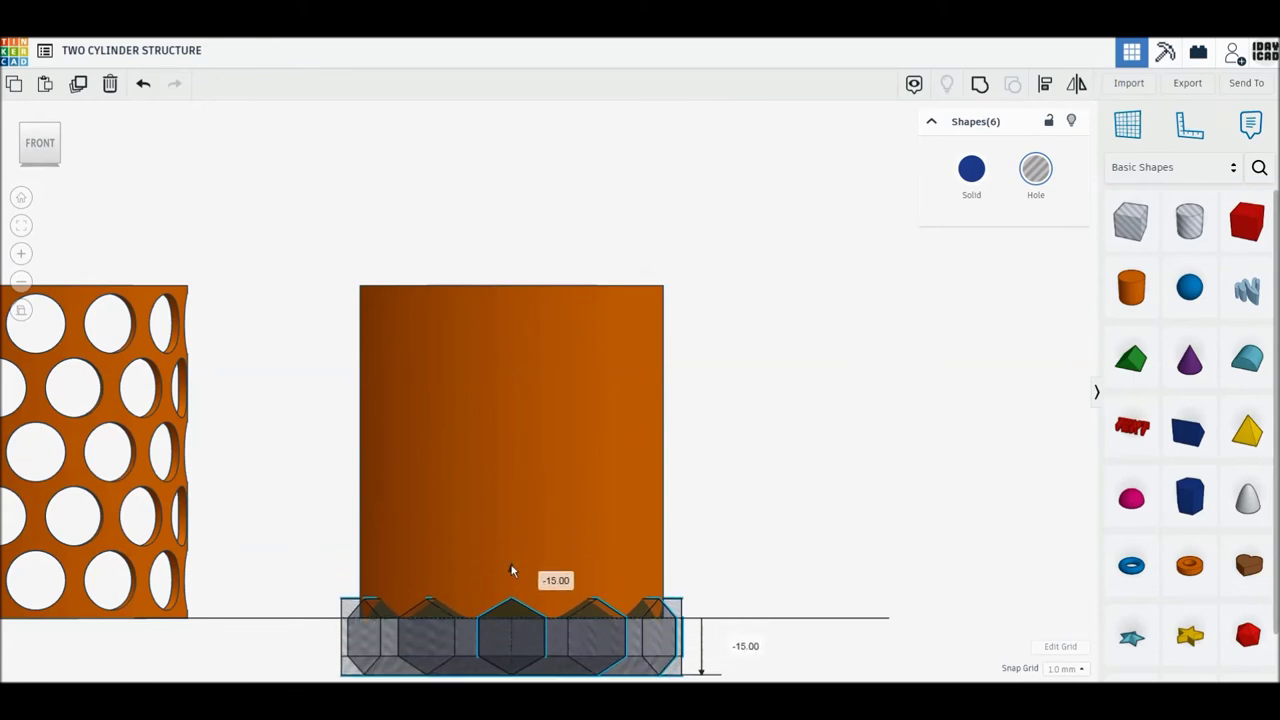
left_click(79, 87)
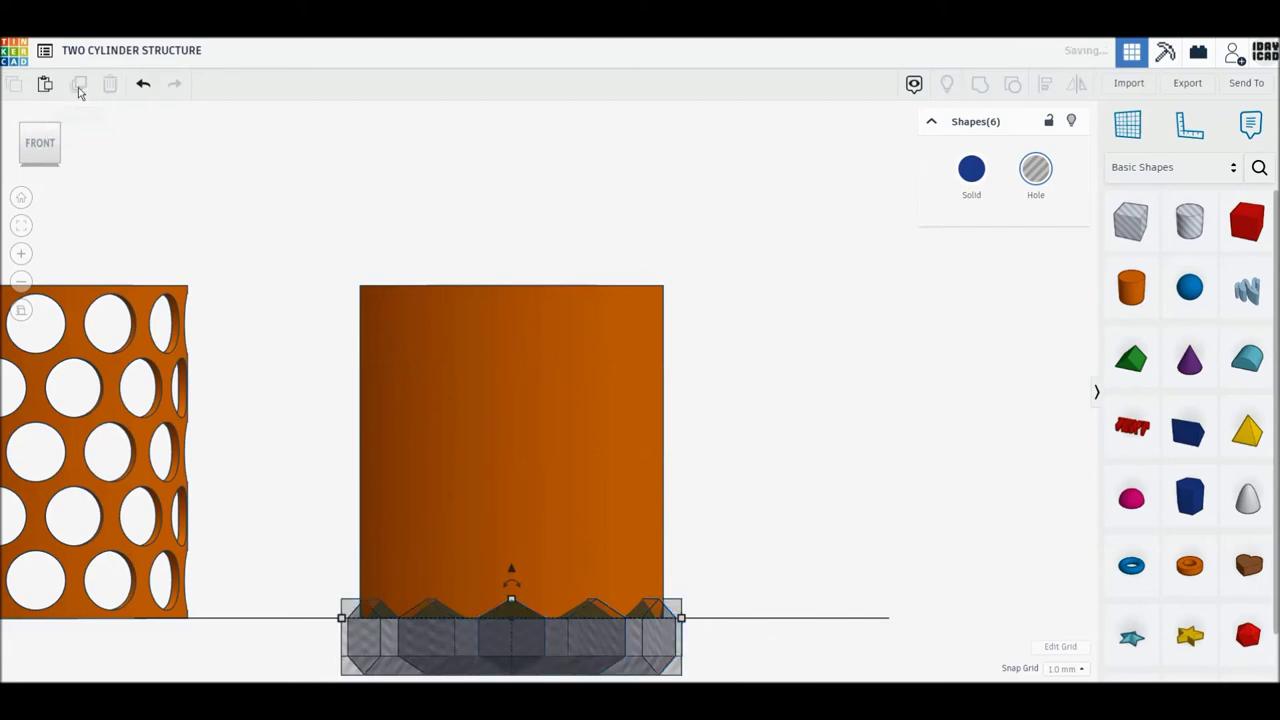
left_click_drag(511, 569, 512, 497)
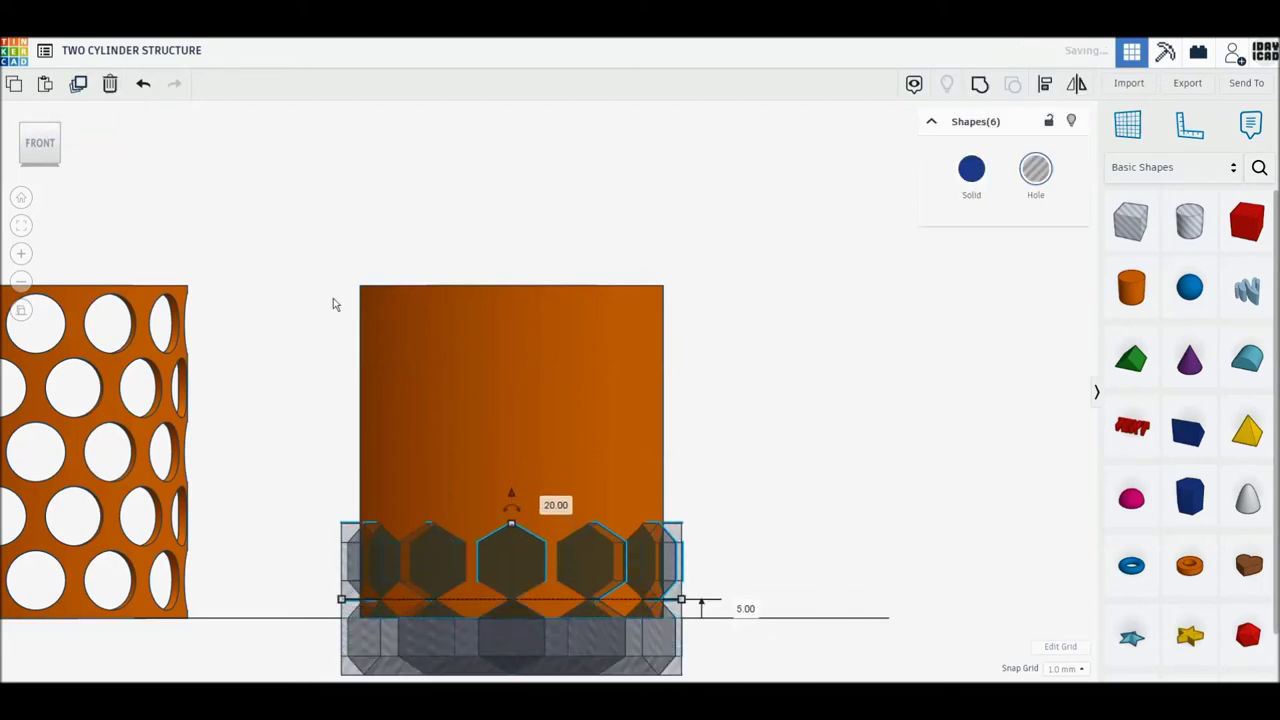
left_click(42, 123)
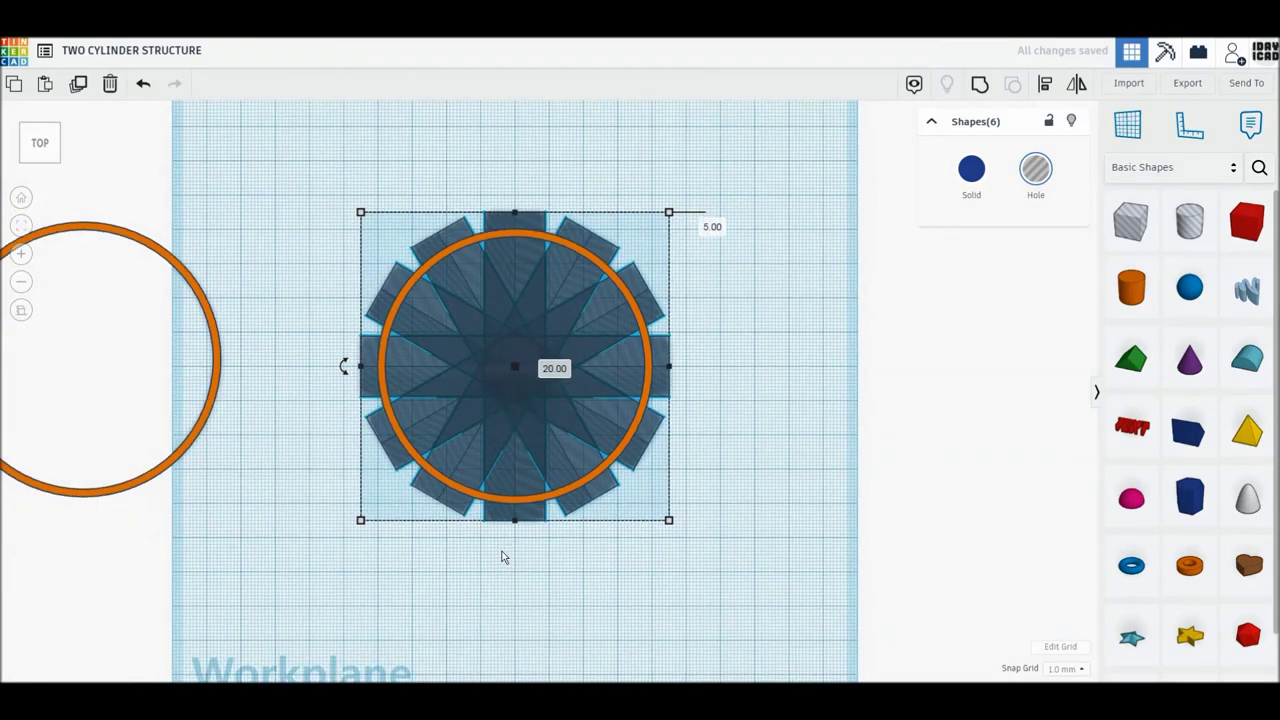
mouse_move(363, 372)
left_mouse_down()
mouse_move(300, 325)
mouse_move(238, 312)
left_mouse_up()
type("15")
key("Return")
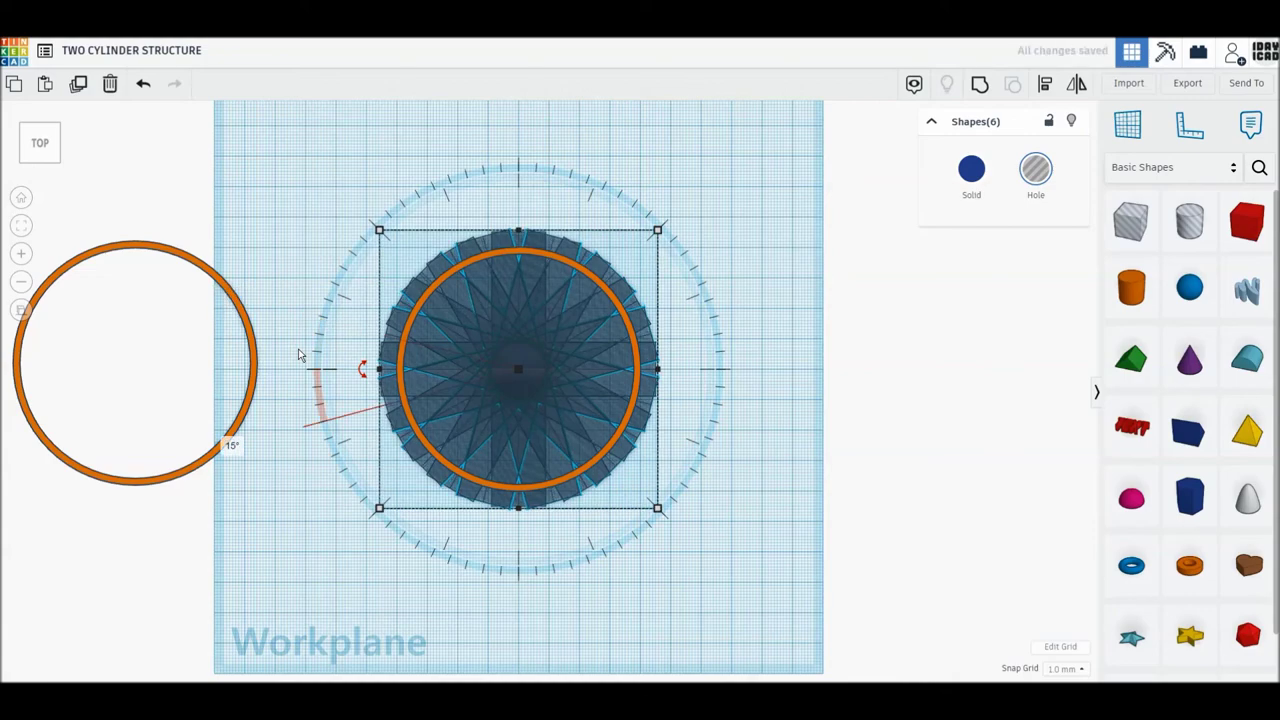
left_click(40, 166)
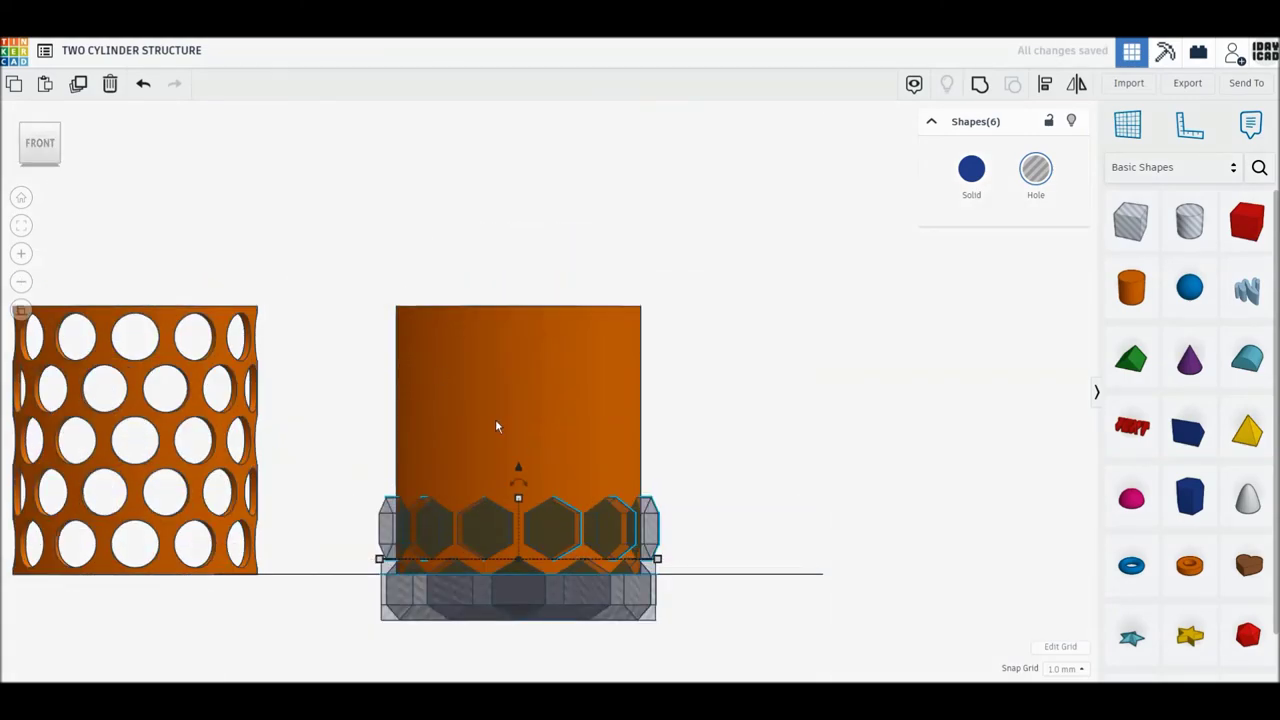
left_click_drag(517, 478, 519, 482)
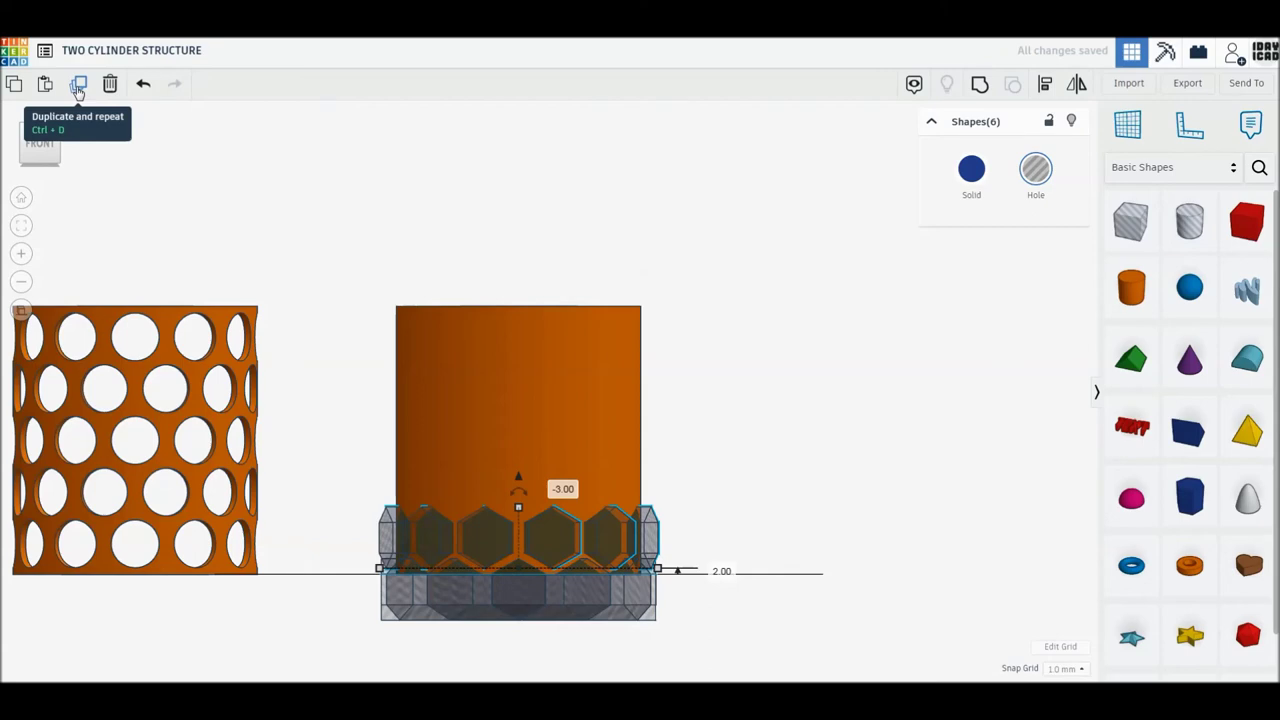
- Stack four more duplicated hexagon rings up the tube, totalling 36 hole bars
left_click(78, 86)
left_click(78, 86)
left_click(78, 86)
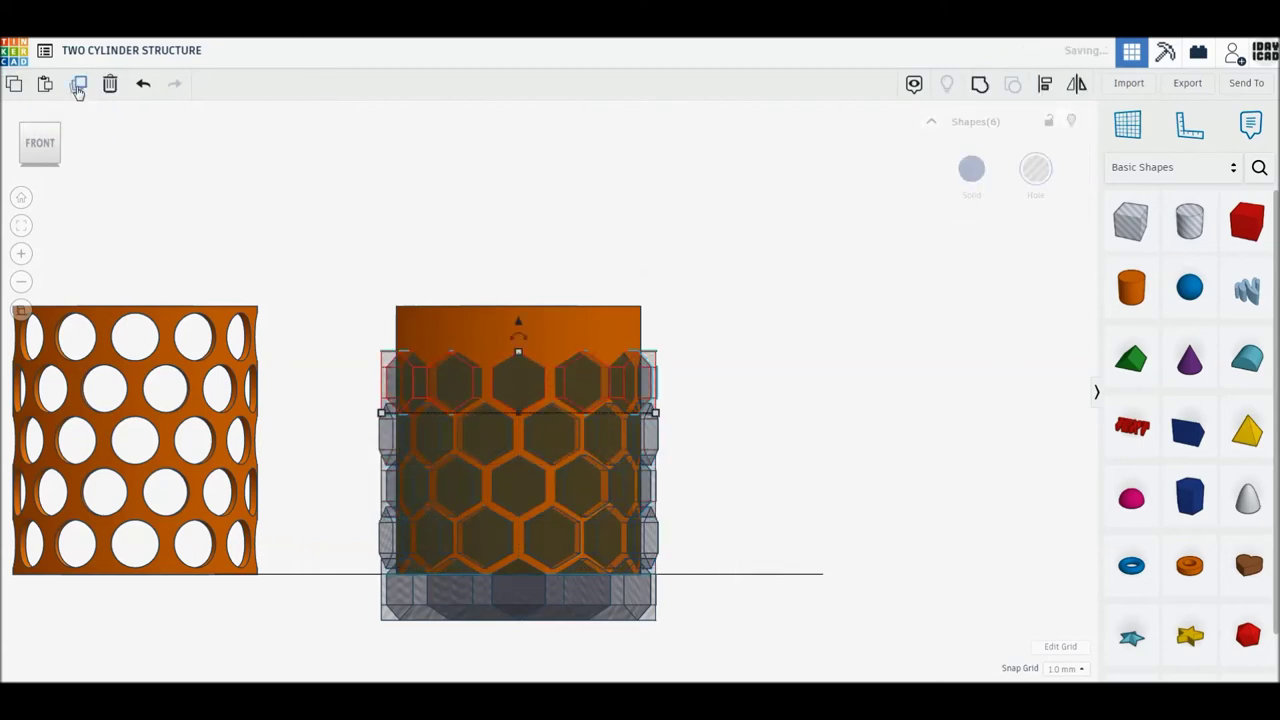
left_click(78, 86)
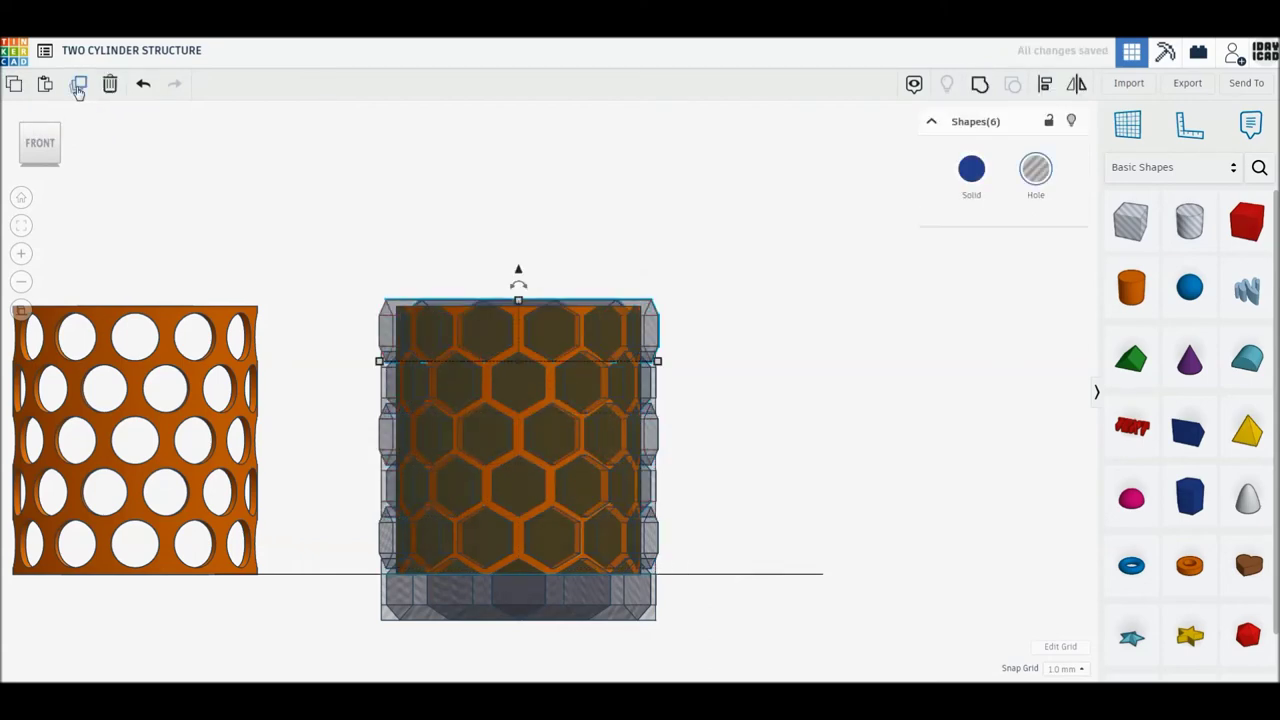
- Shorten the orange cylinder to 75 mm and select it together with all the hexagon holes
left_click(743, 328)
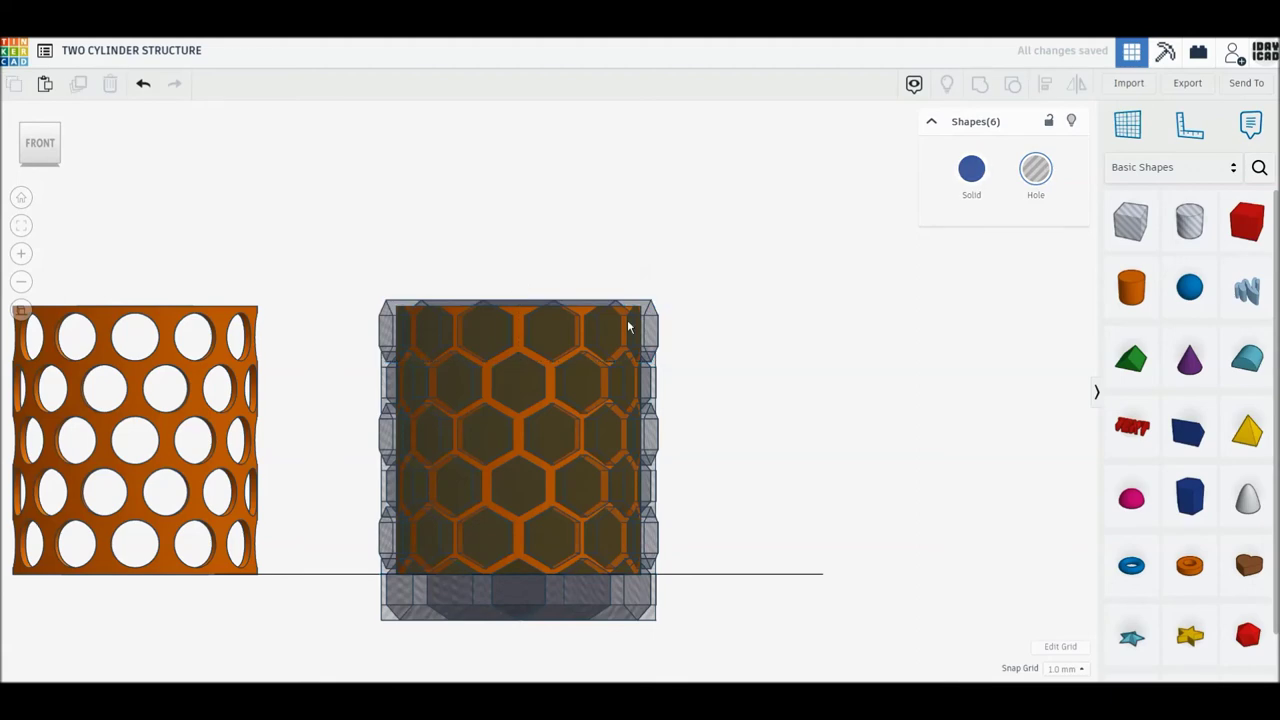
left_click(522, 318)
left_click_drag(520, 313, 520, 320)
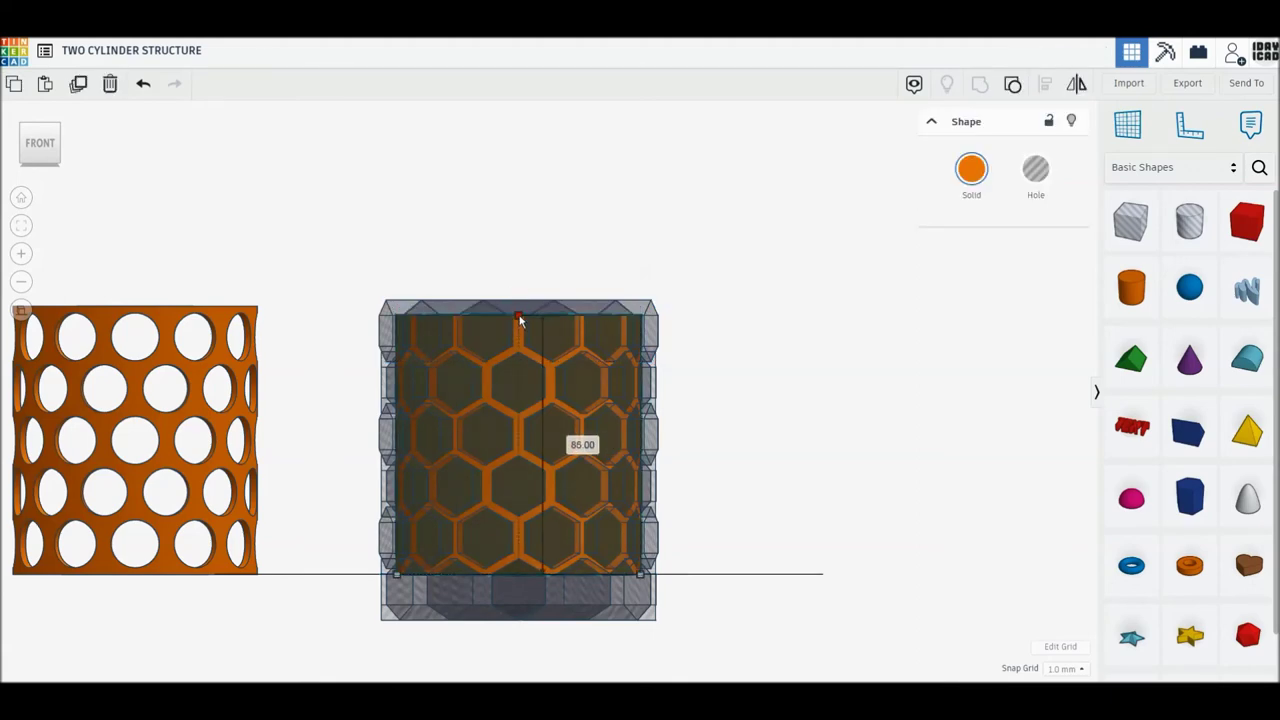
left_click_drag(347, 225, 803, 627)
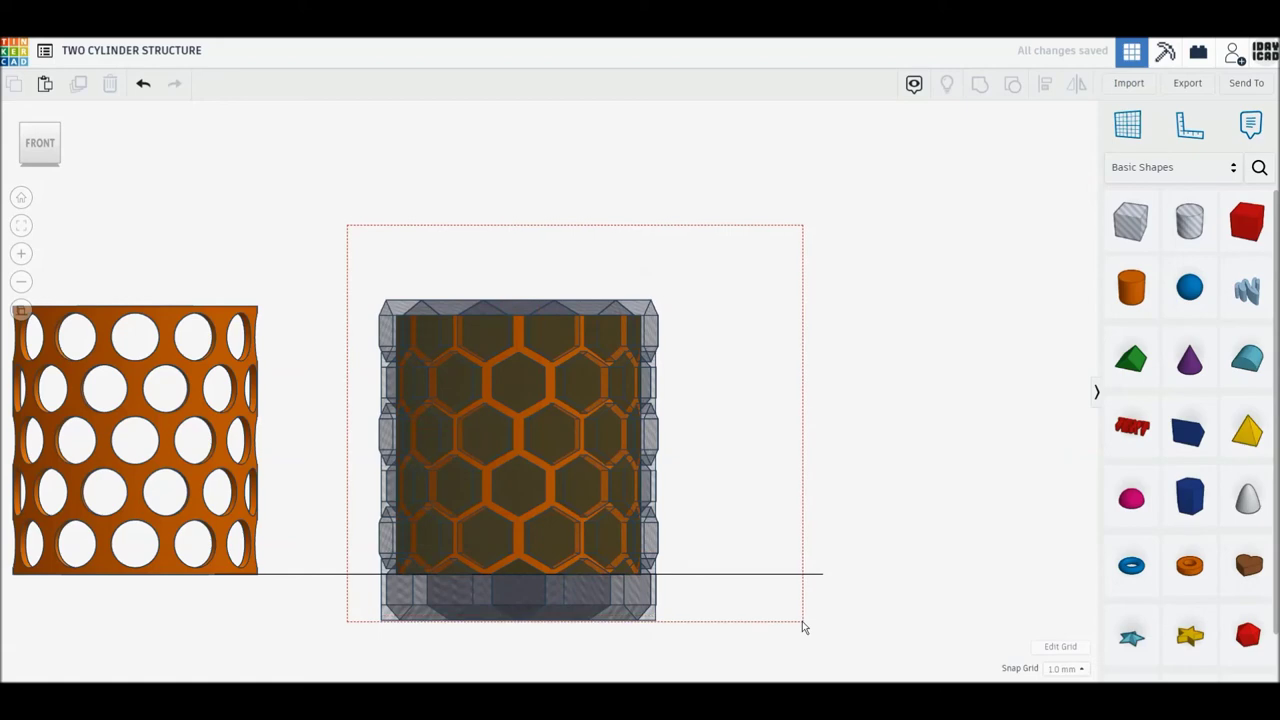
left_click_drag(802, 627, 480, 240)
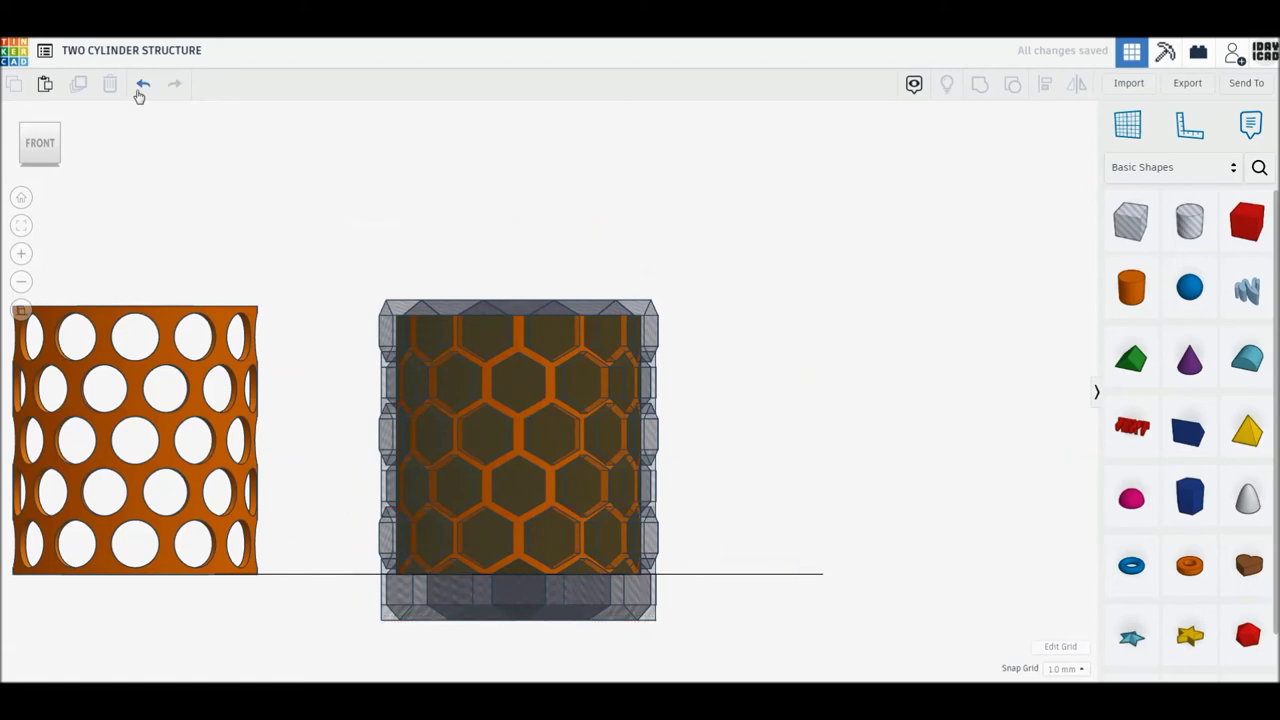
left_click(516, 345)
left_click_drag(518, 320, 518, 351)
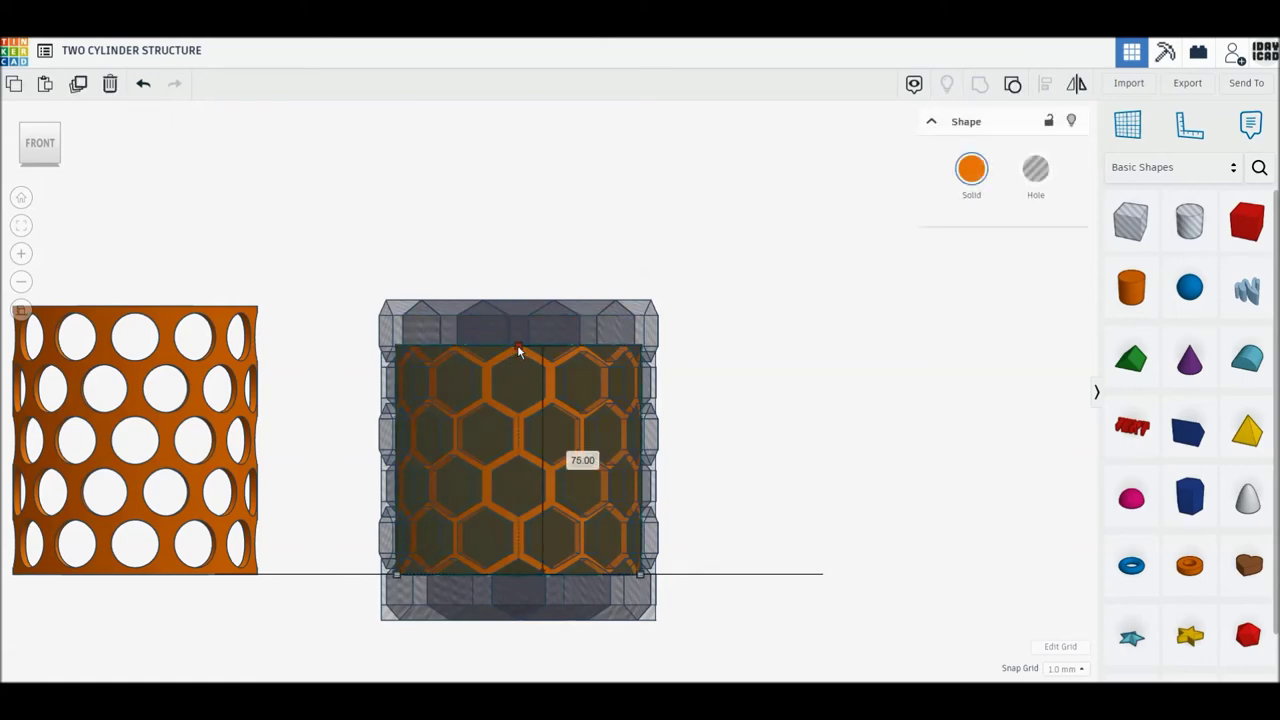
mouse_move(341, 250)
left_mouse_down()
mouse_move(737, 648)
mouse_move(787, 663)
left_mouse_up()
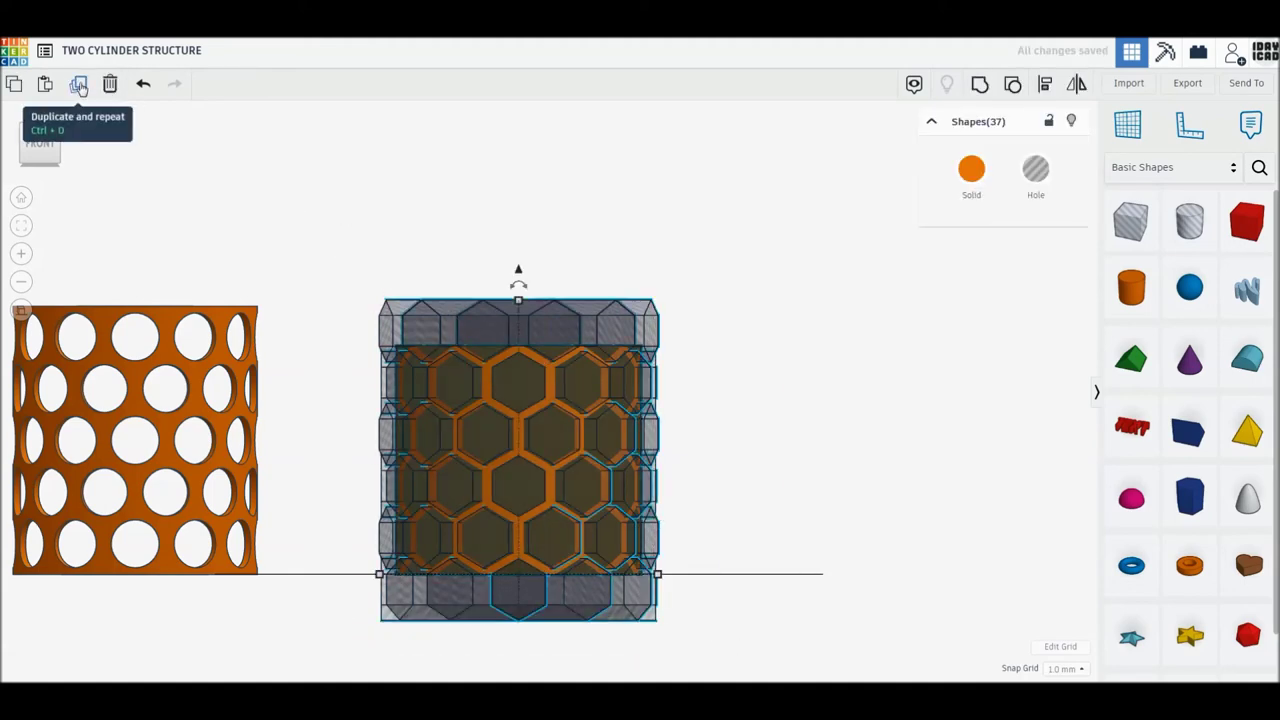
- Group the hexagon holes into the cylinder and set the honeycomb tube's height to 88 mm
left_click(976, 88)
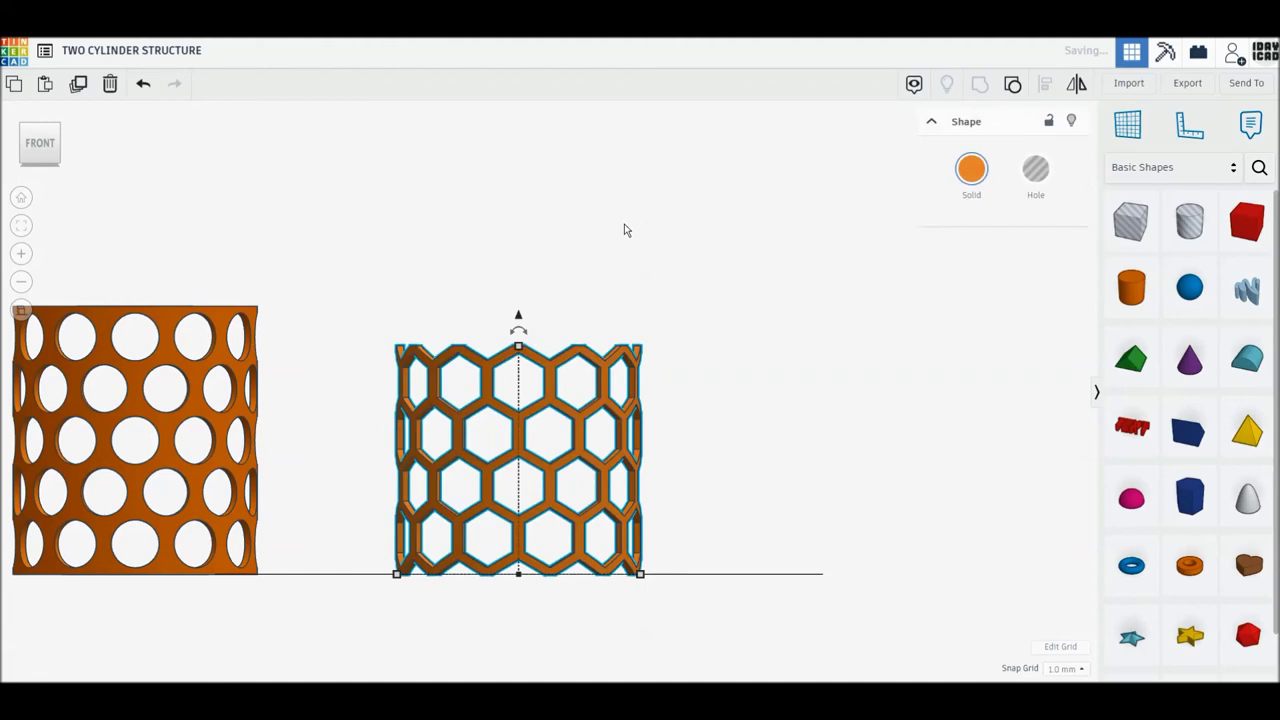
left_click(520, 346)
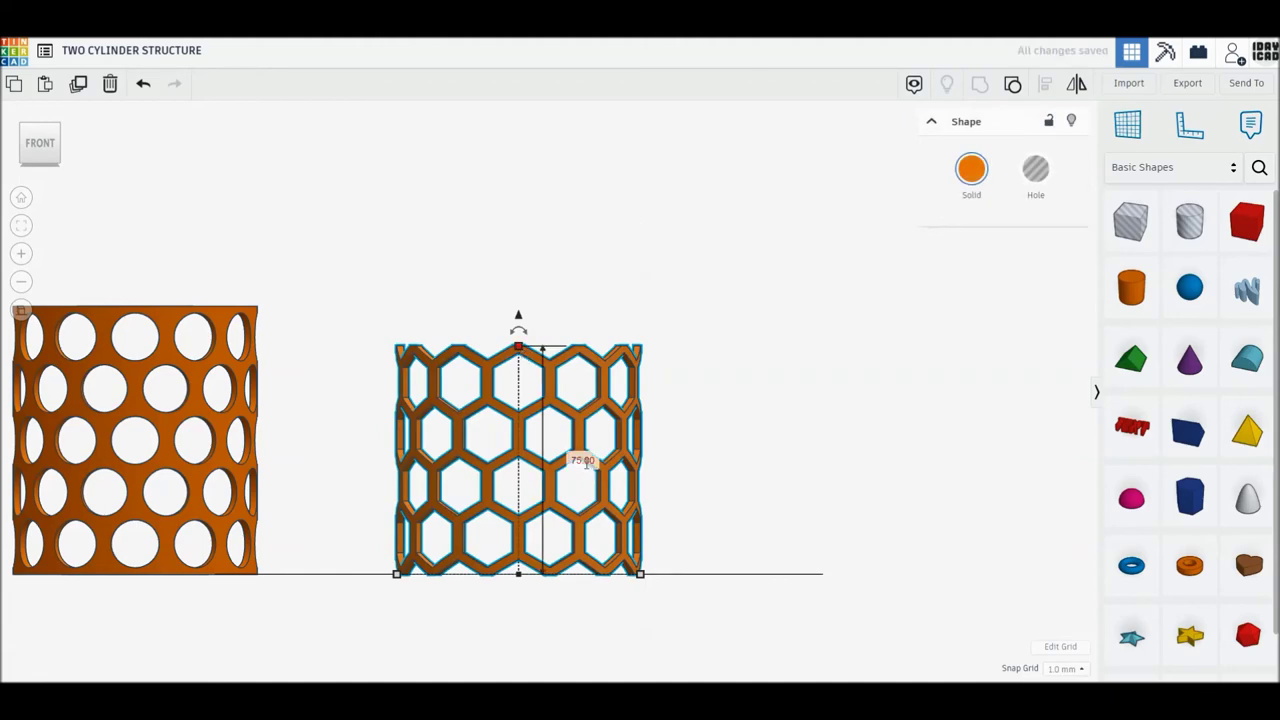
type("88")
key("Return")
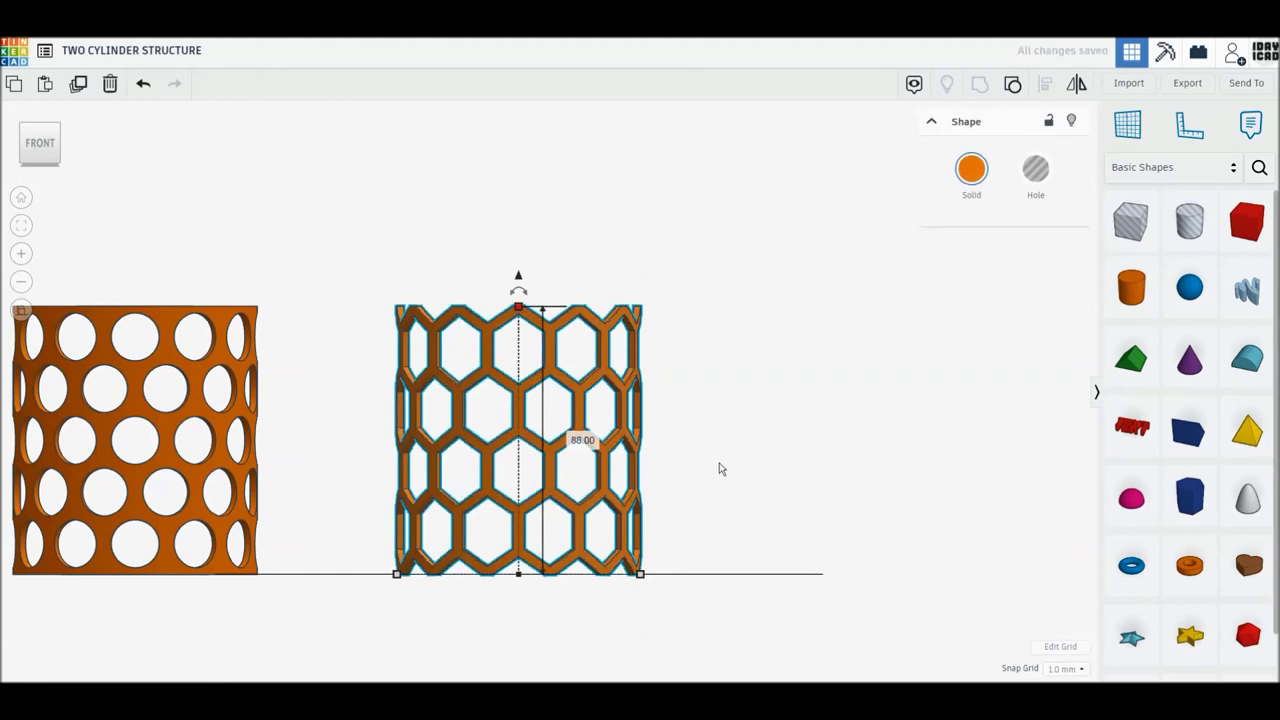
left_click(718, 470)
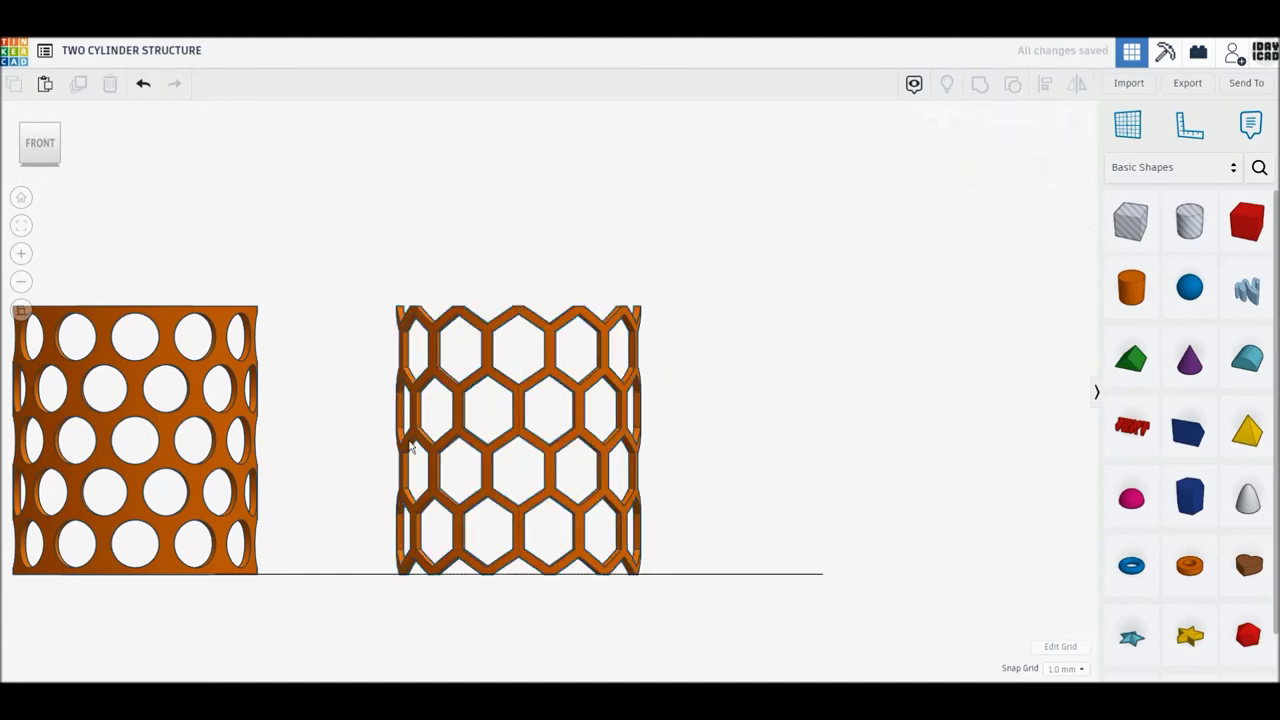
left_click(20, 311)
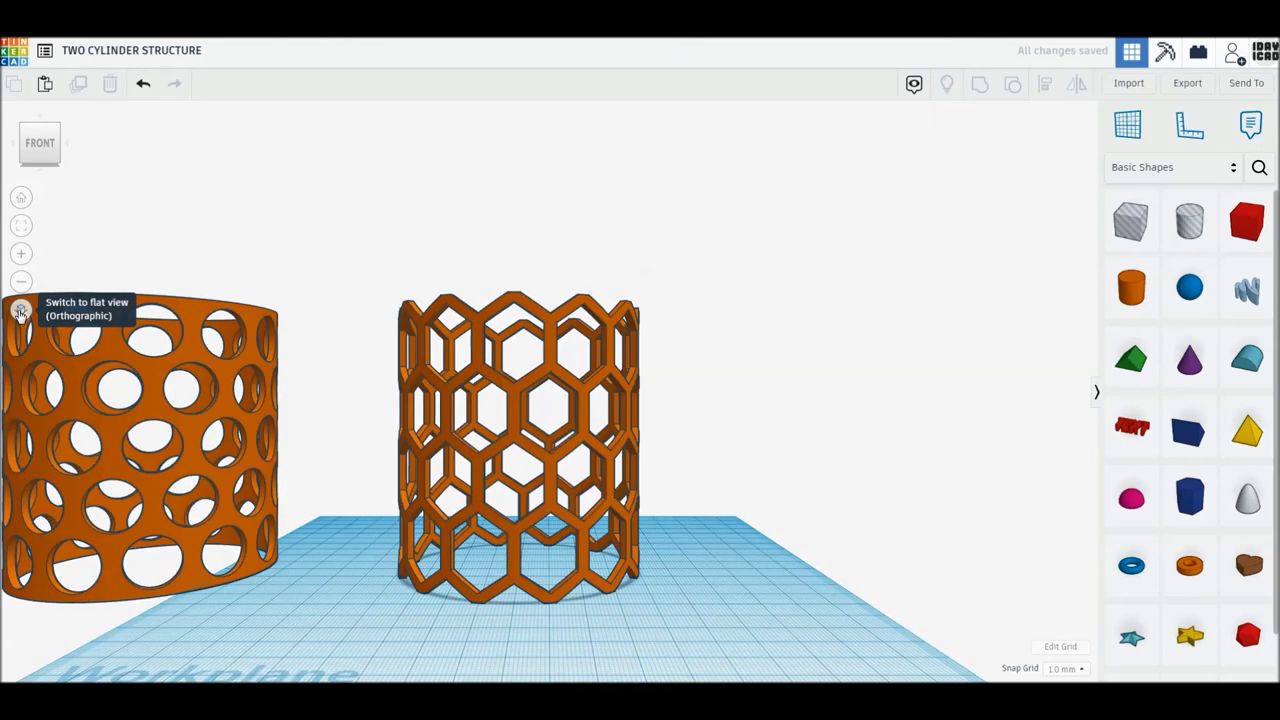
left_click(20, 200)
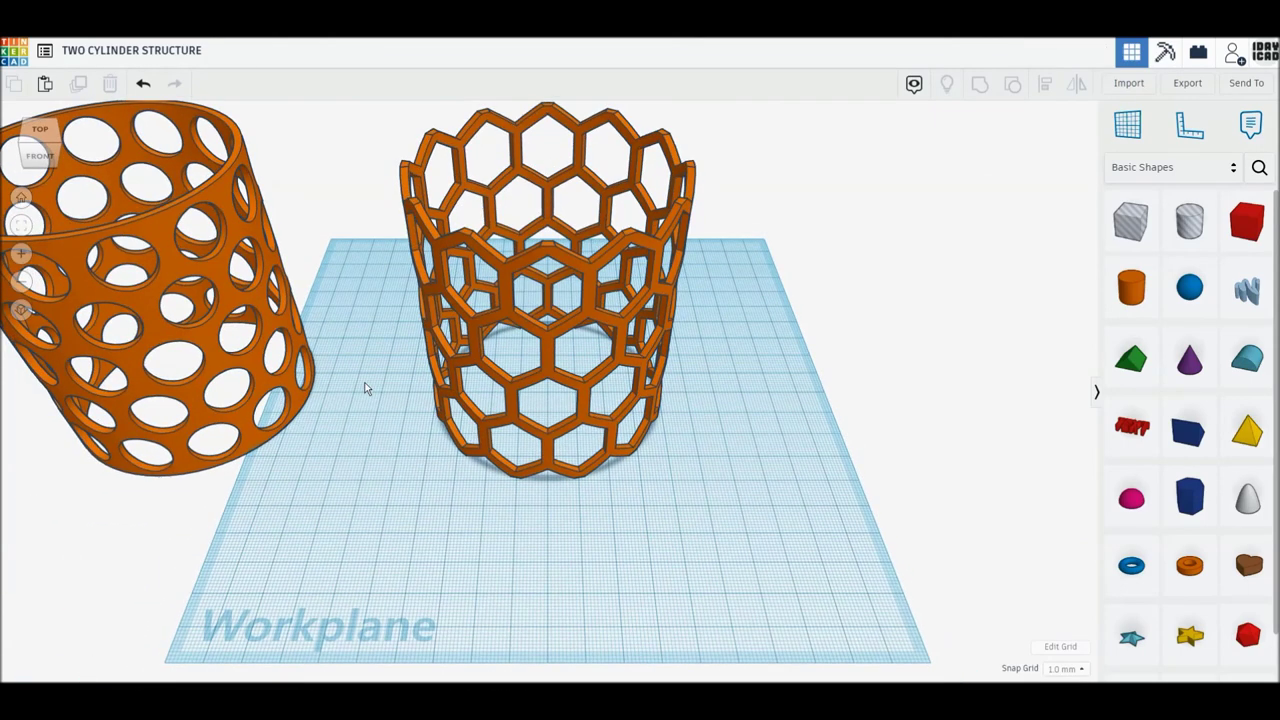
left_click(544, 432)
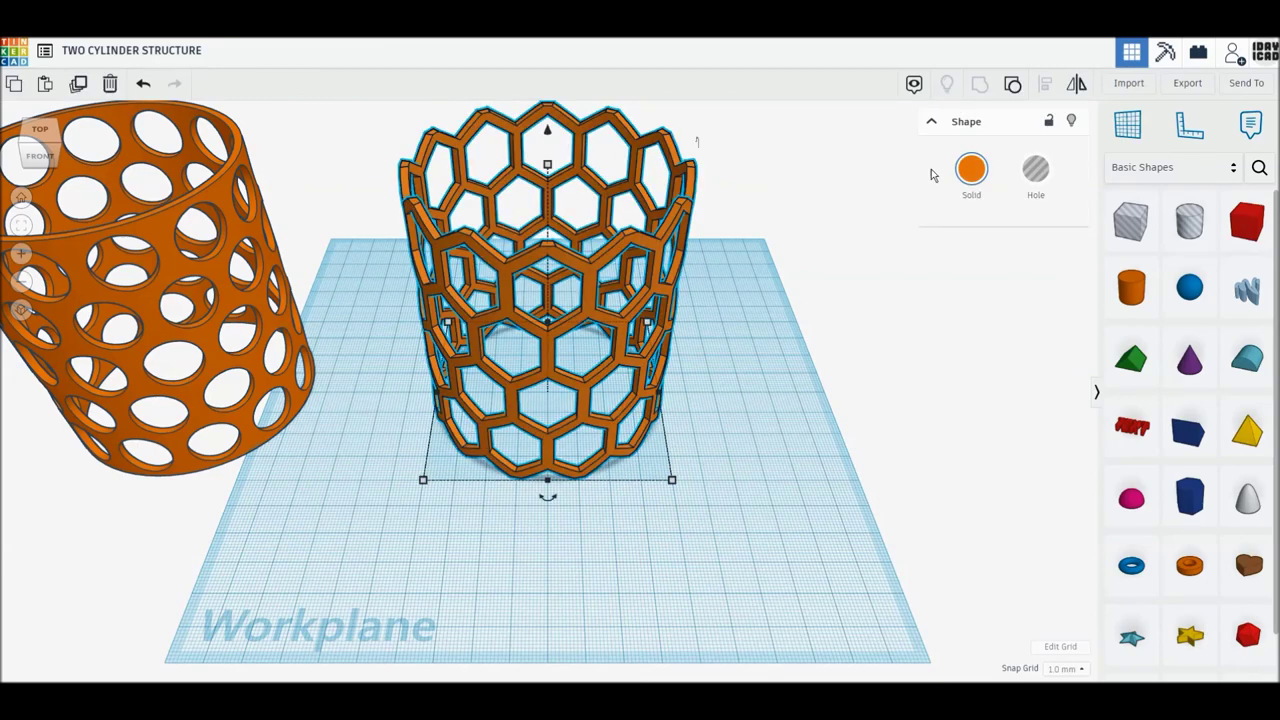
- Colour the honeycomb tube yellow and move it toward the workplane centre
left_click(971, 172)
left_click(1005, 291)
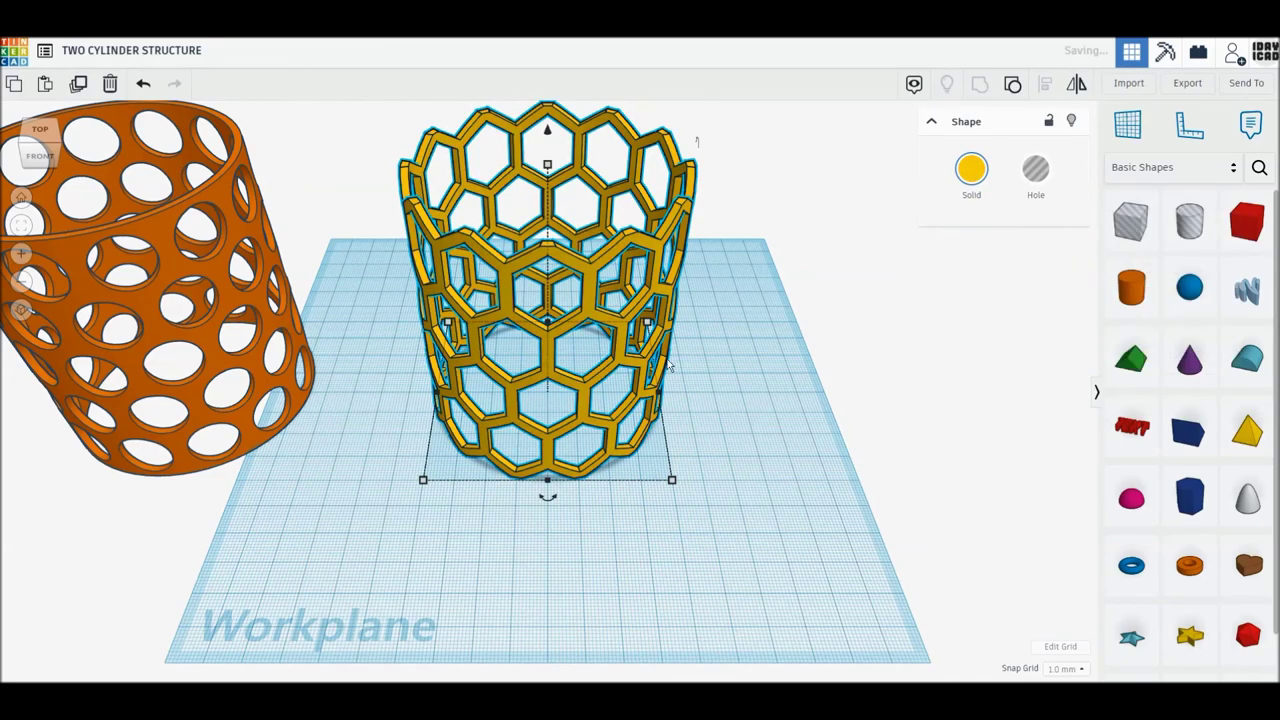
mouse_move(647, 372)
left_mouse_down()
mouse_move(702, 390)
mouse_move(798, 391)
mouse_move(806, 415)
left_mouse_up()
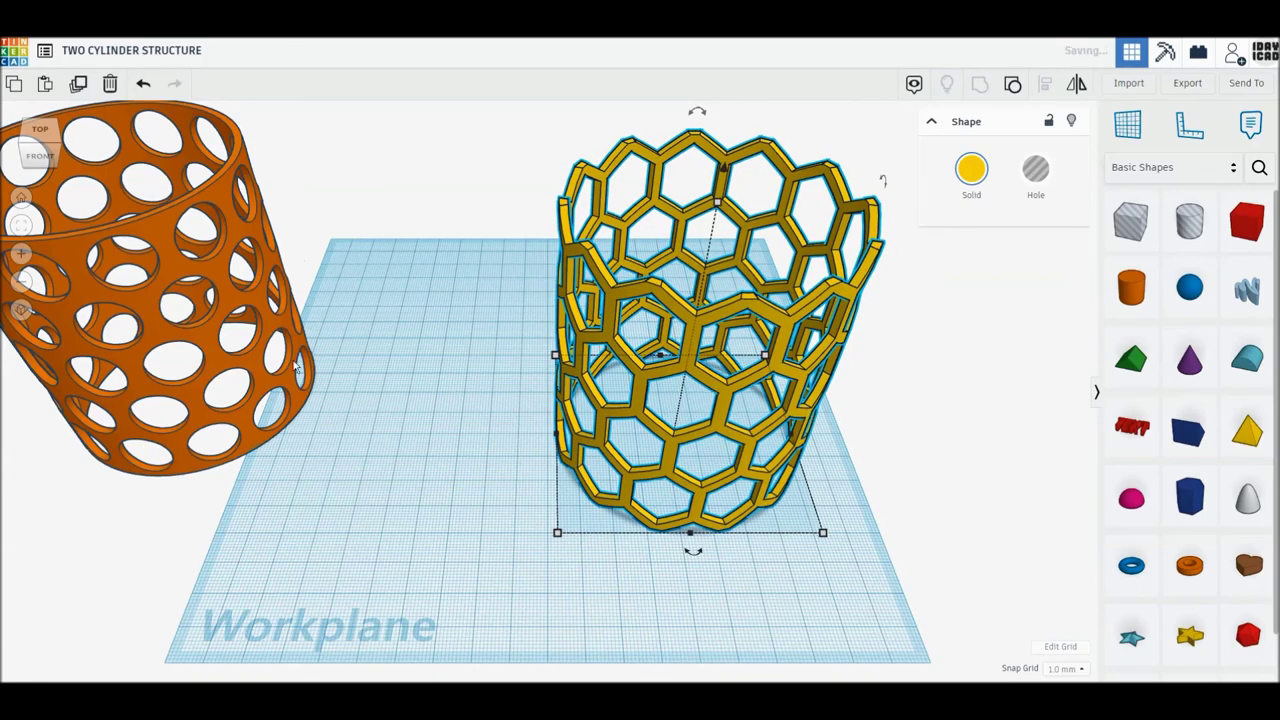
- Bring the round-holed tube beside the honeycomb tube and colour it red
mouse_move(289, 384)
left_mouse_down()
mouse_move(451, 441)
mouse_move(537, 435)
left_mouse_up()
left_click(958, 188)
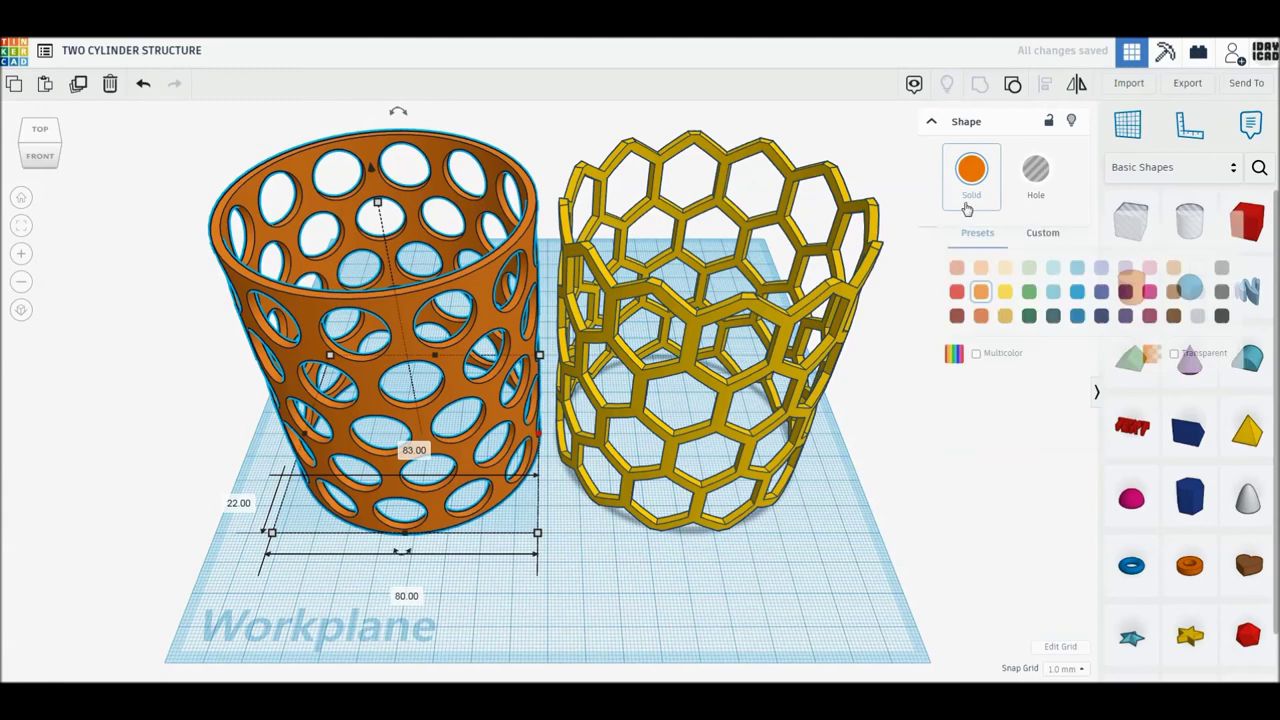
left_click(956, 291)
left_click(978, 463)
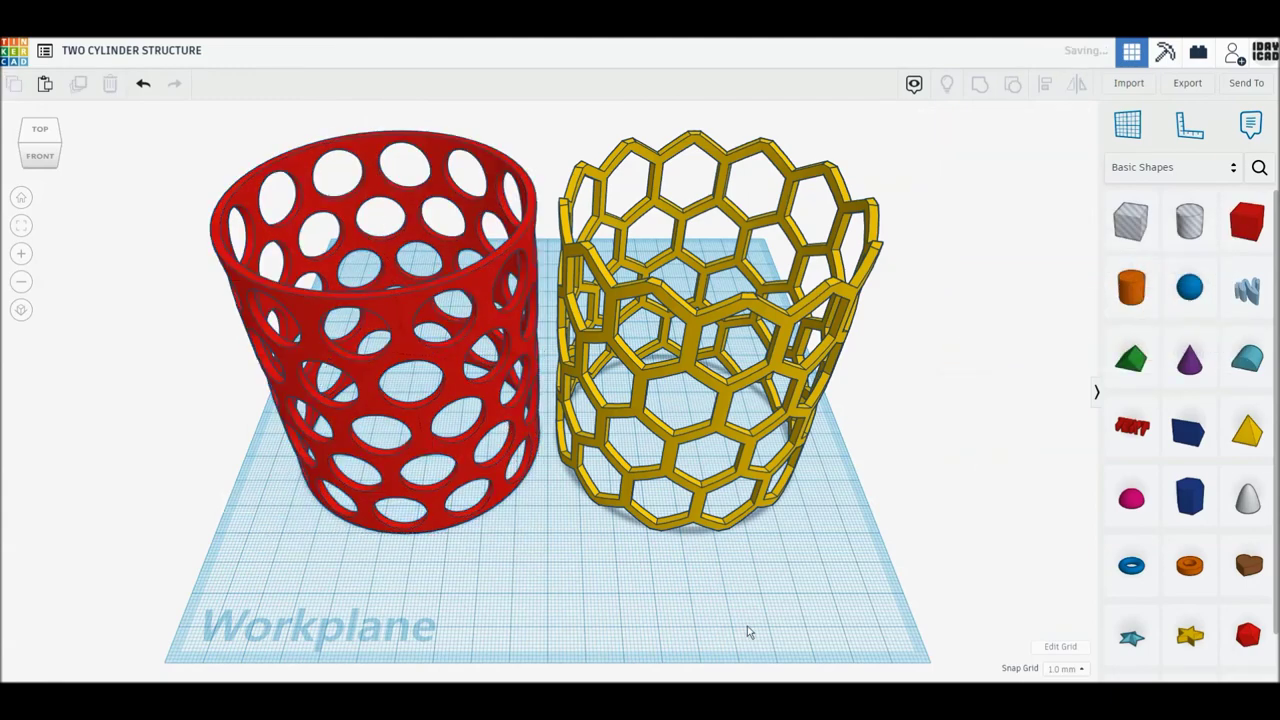